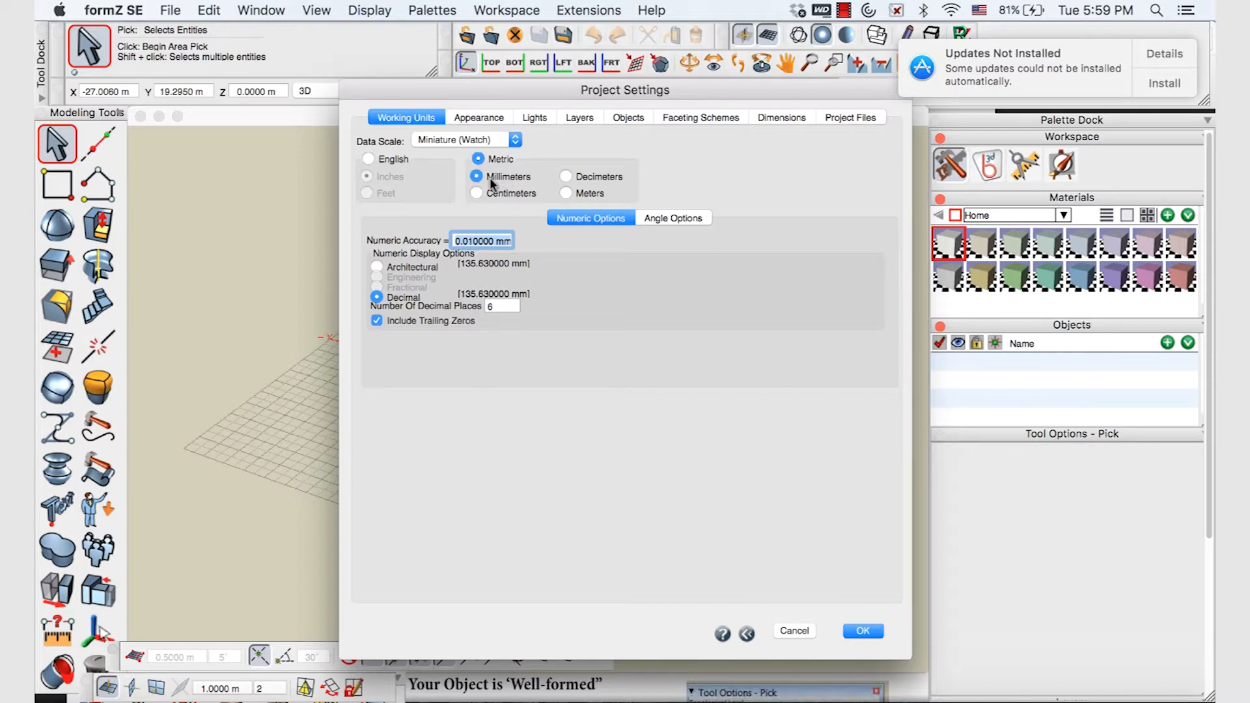
Apply metric millimetre working units with 0.010000 mm accuracy and close Project Settings
left_click(860, 631)
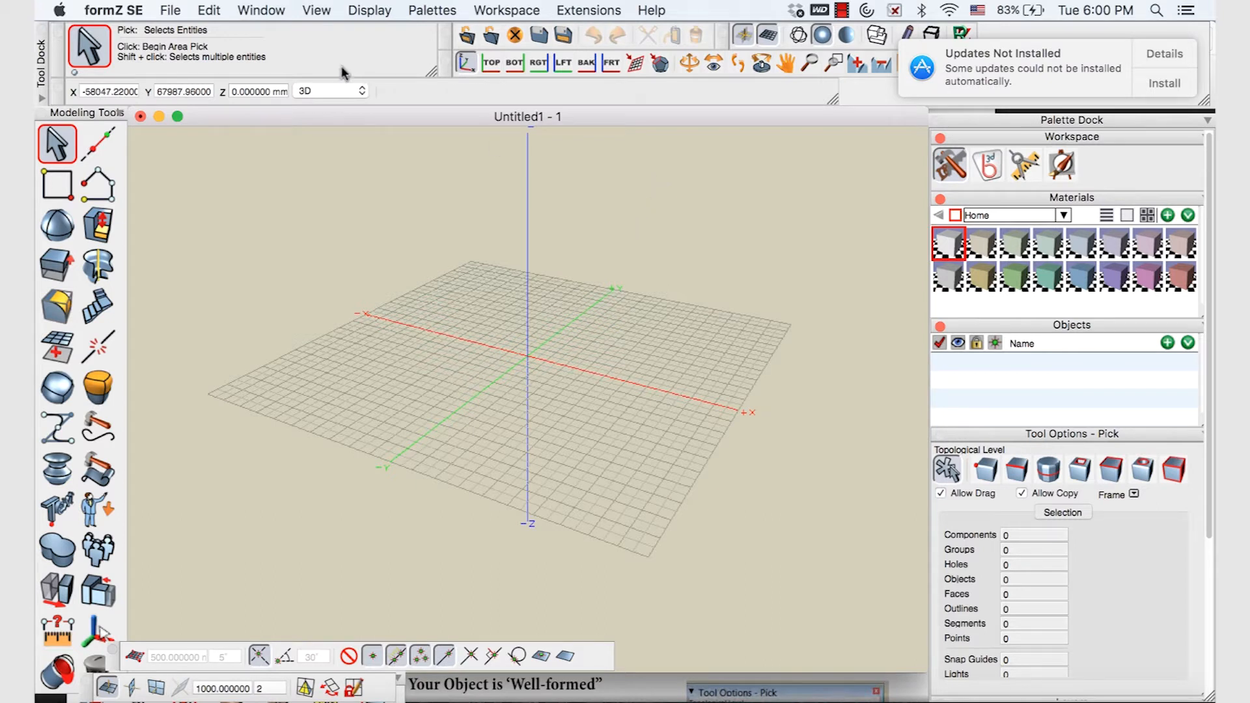
Switch to the flat left elevation view and pick the V-Line tool from the Shapes flyout
left_click(535, 67)
left_click(564, 67)
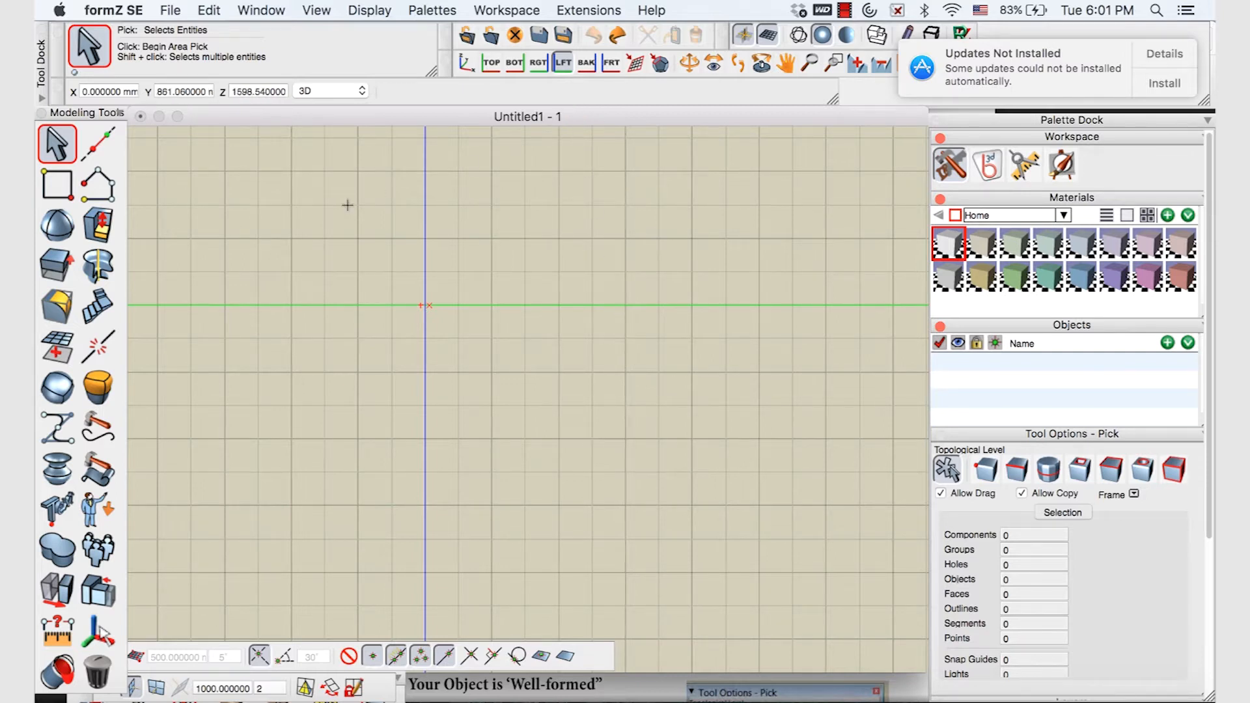
left_click(114, 186)
left_click(109, 185)
left_click(108, 186)
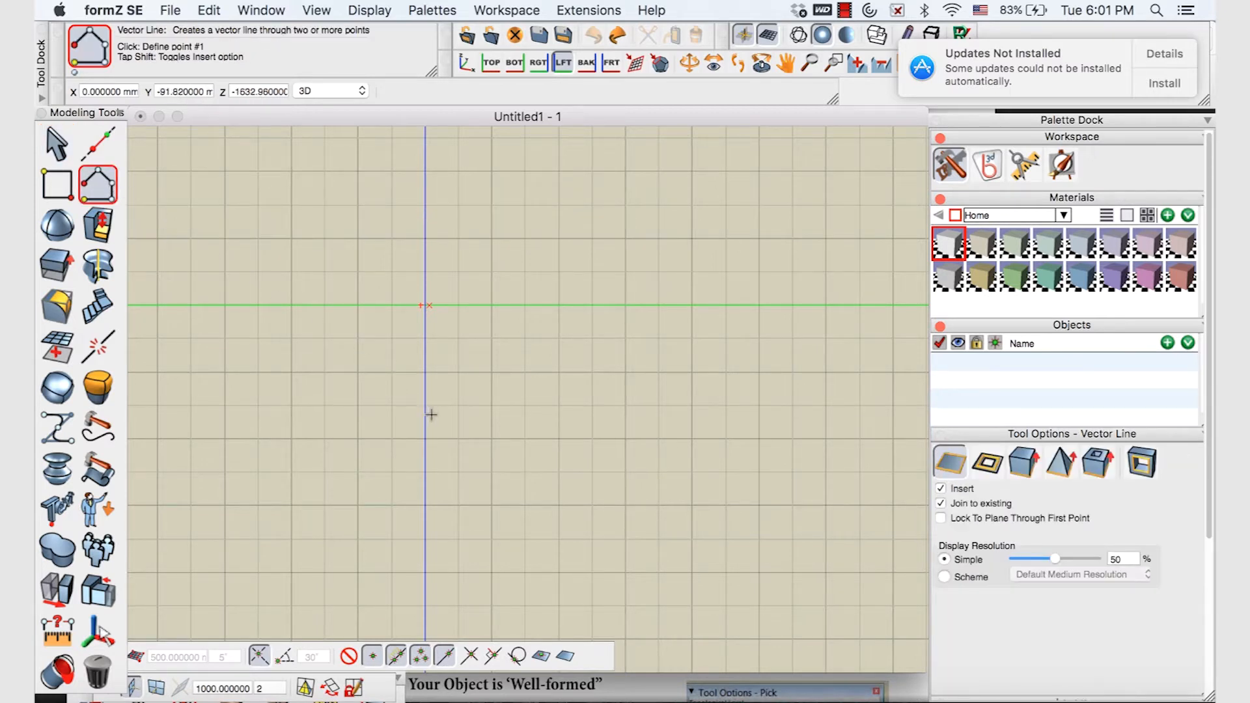
Draw the flat base line out from the vertical axis and a short vertical step
left_click(115, 198)
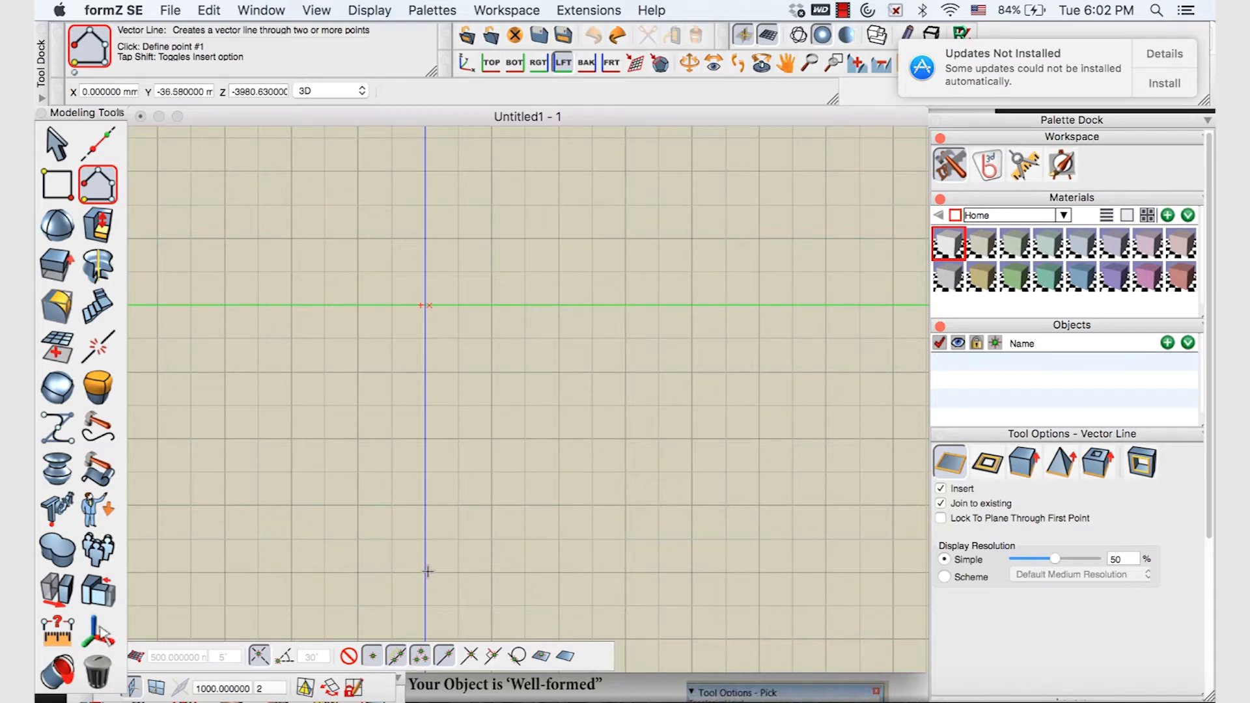
left_click(428, 571)
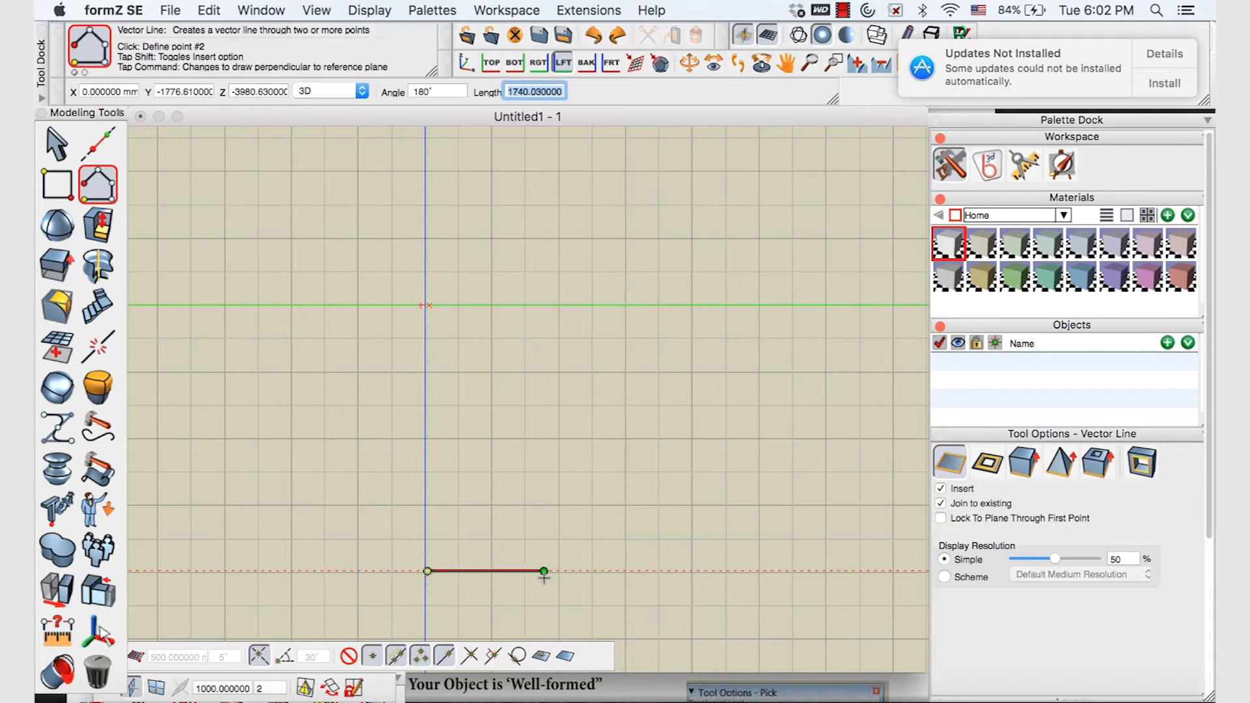
left_click(590, 571)
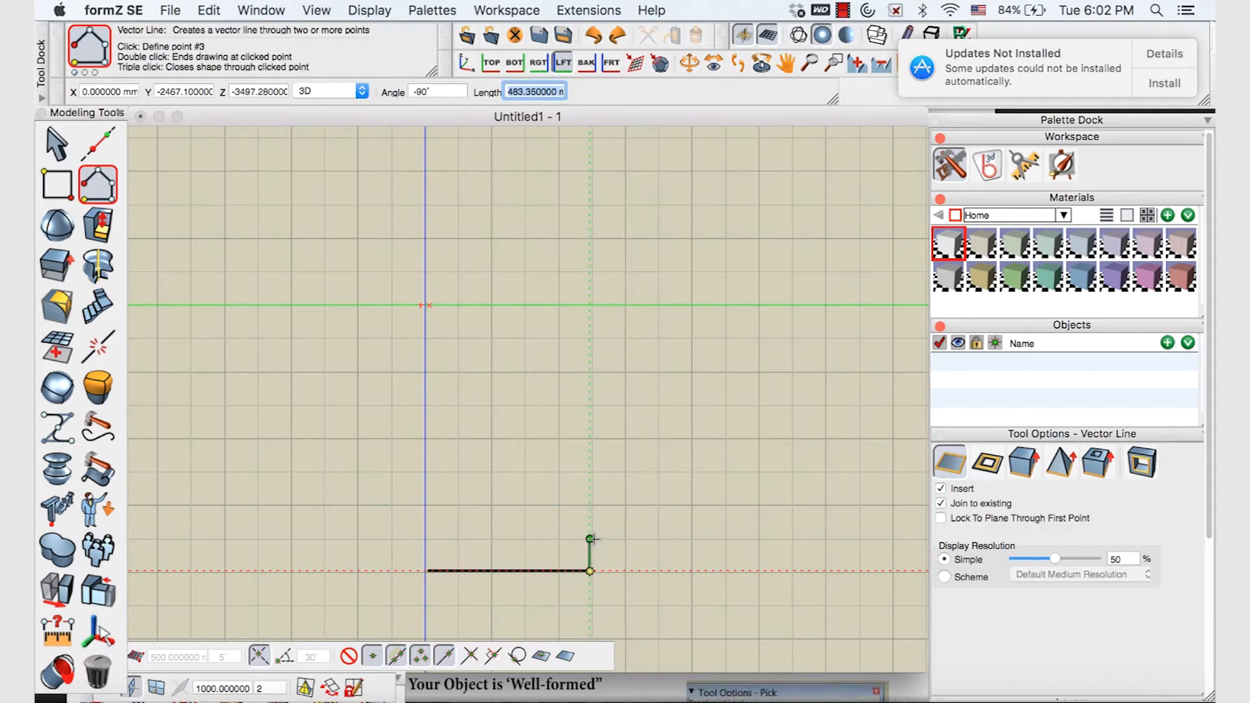
left_click(589, 537)
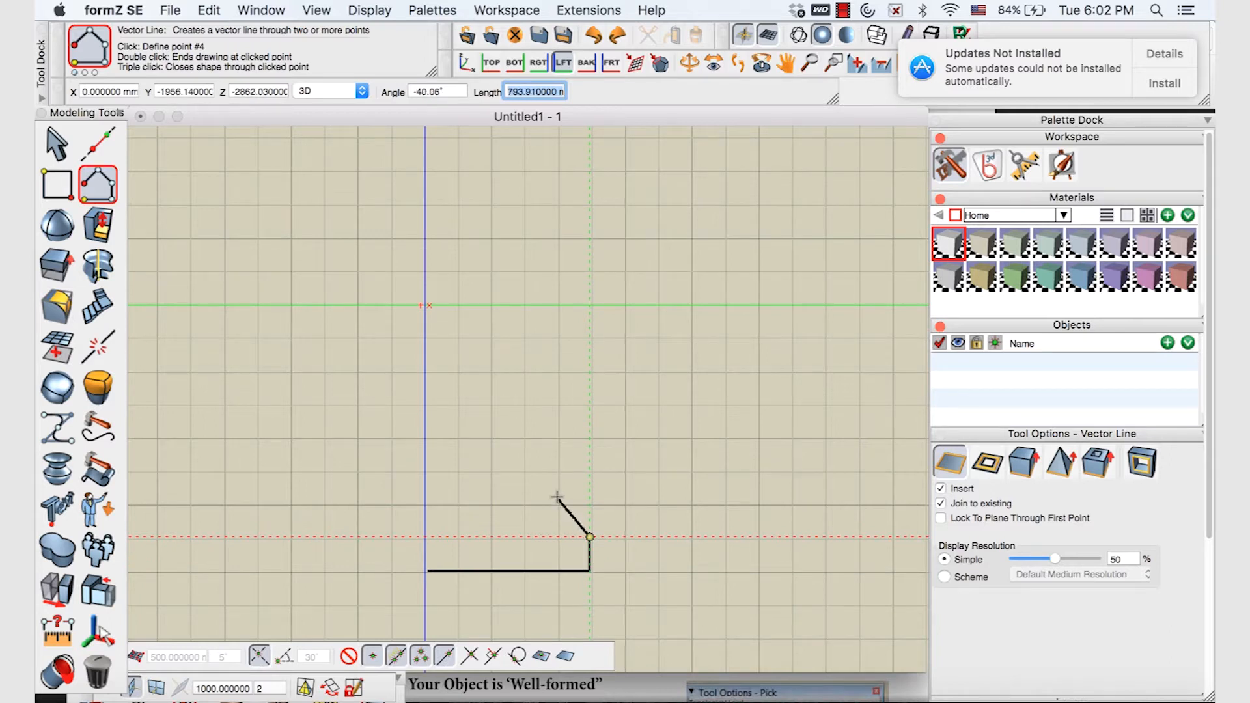
Continue with Pt Spline through three points to a bulging curve, finishing at the top
mouse_move(106, 187)
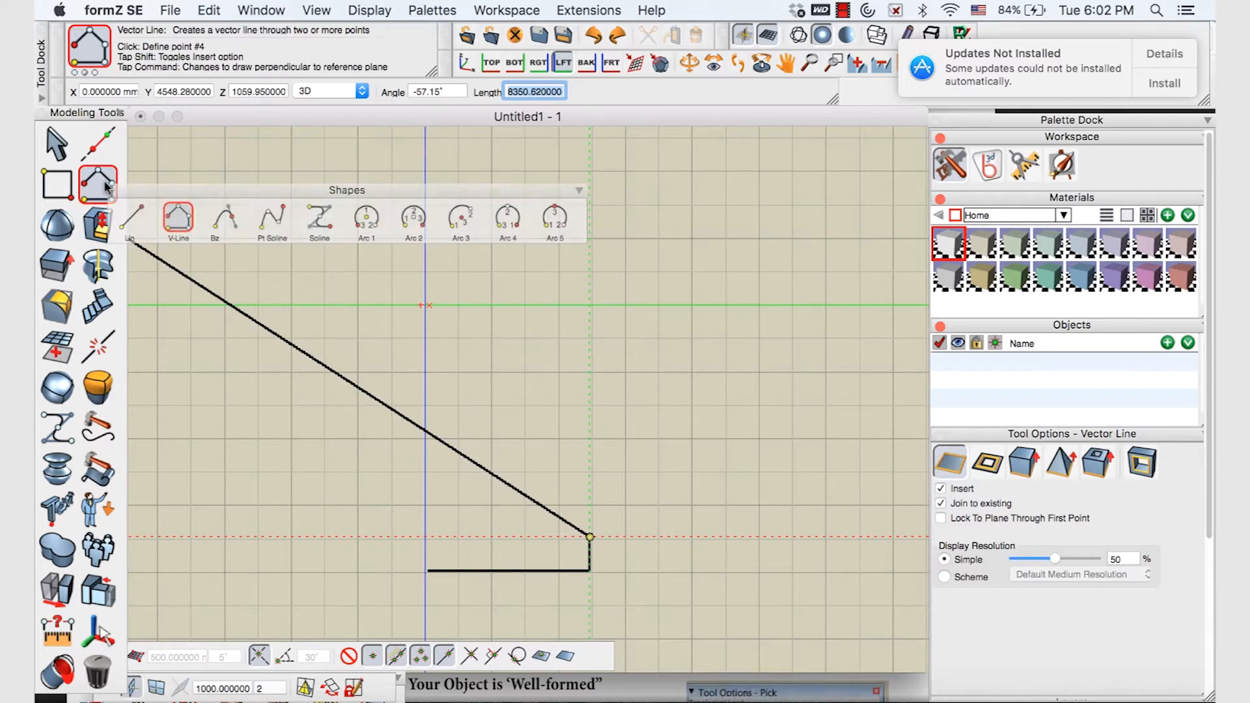
left_click(268, 222)
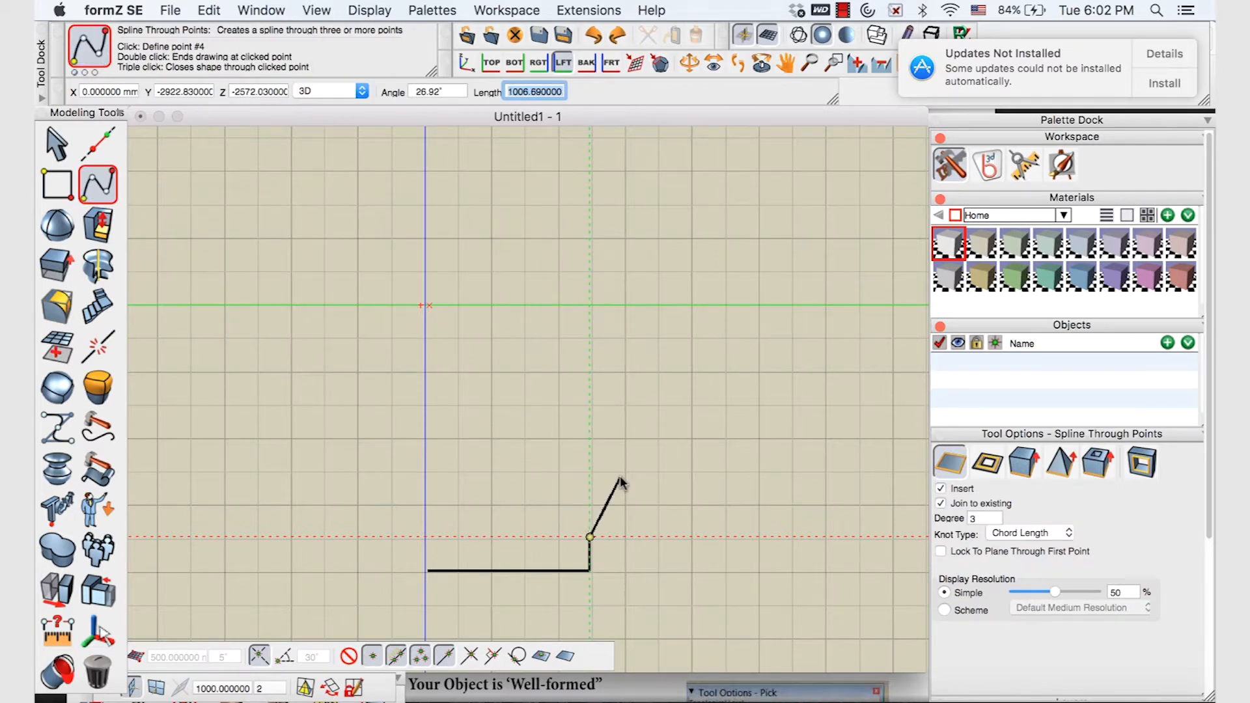
left_click(651, 441)
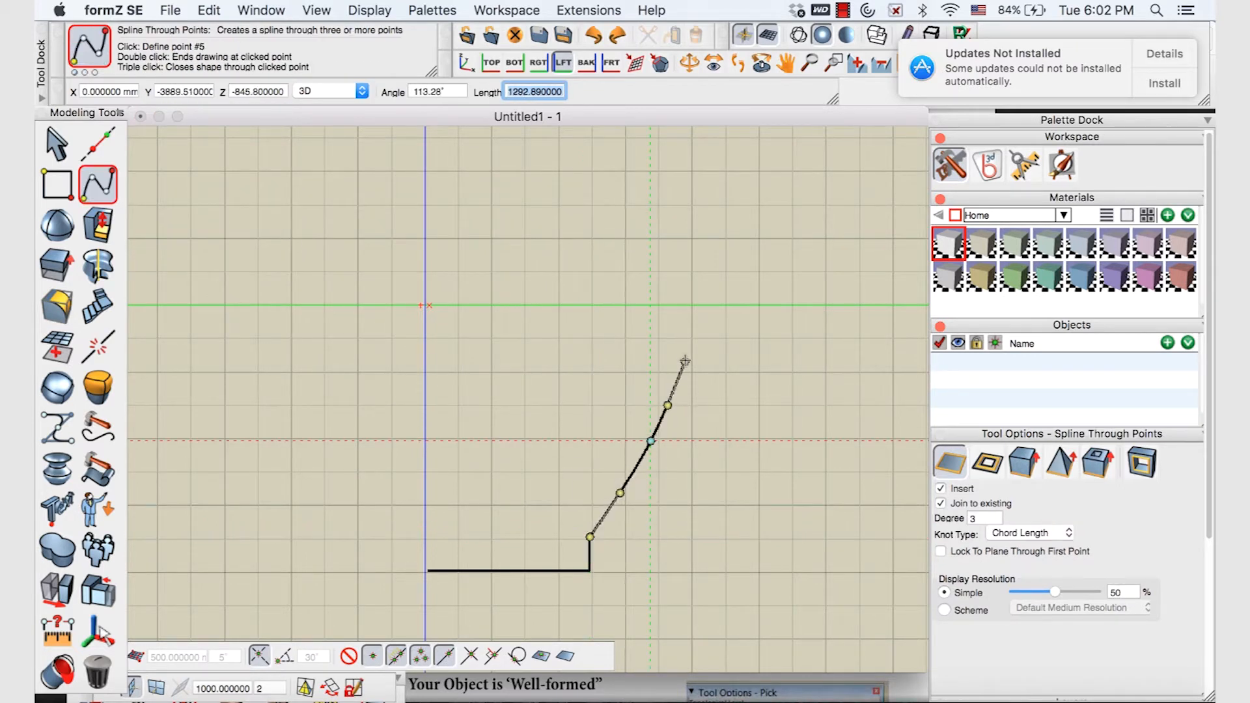
left_click(669, 328)
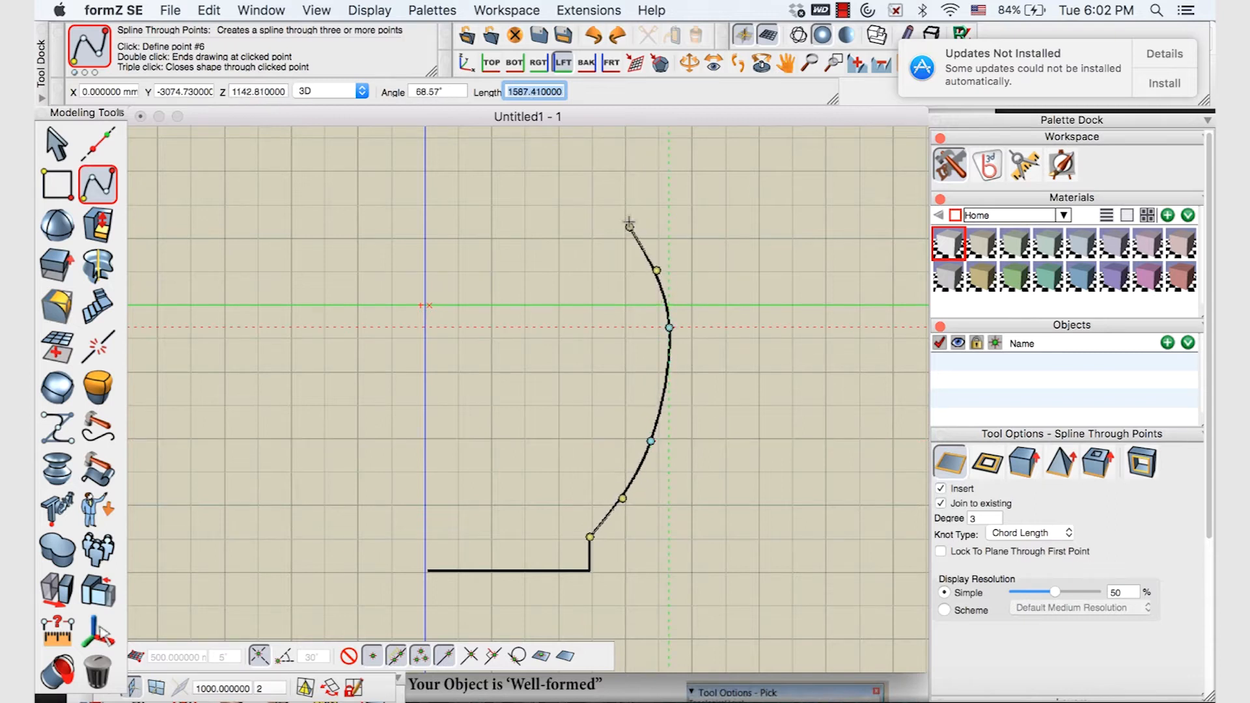
left_click(596, 172)
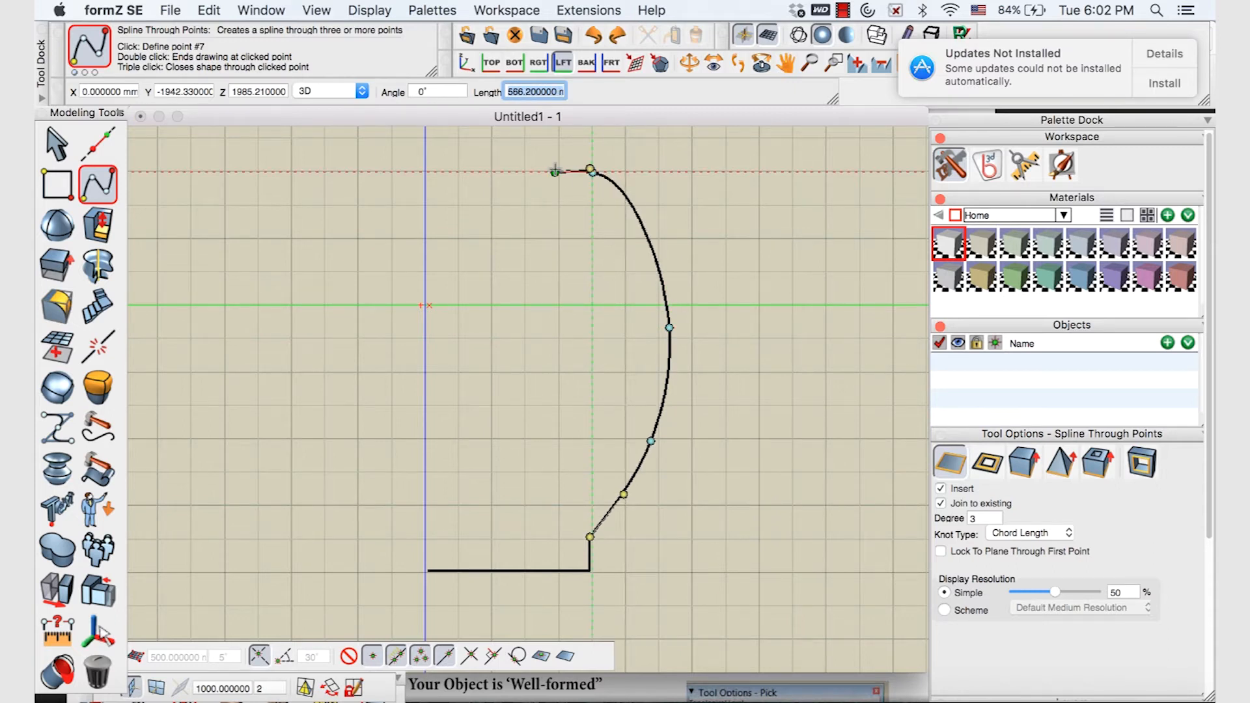
double_click(555, 172)
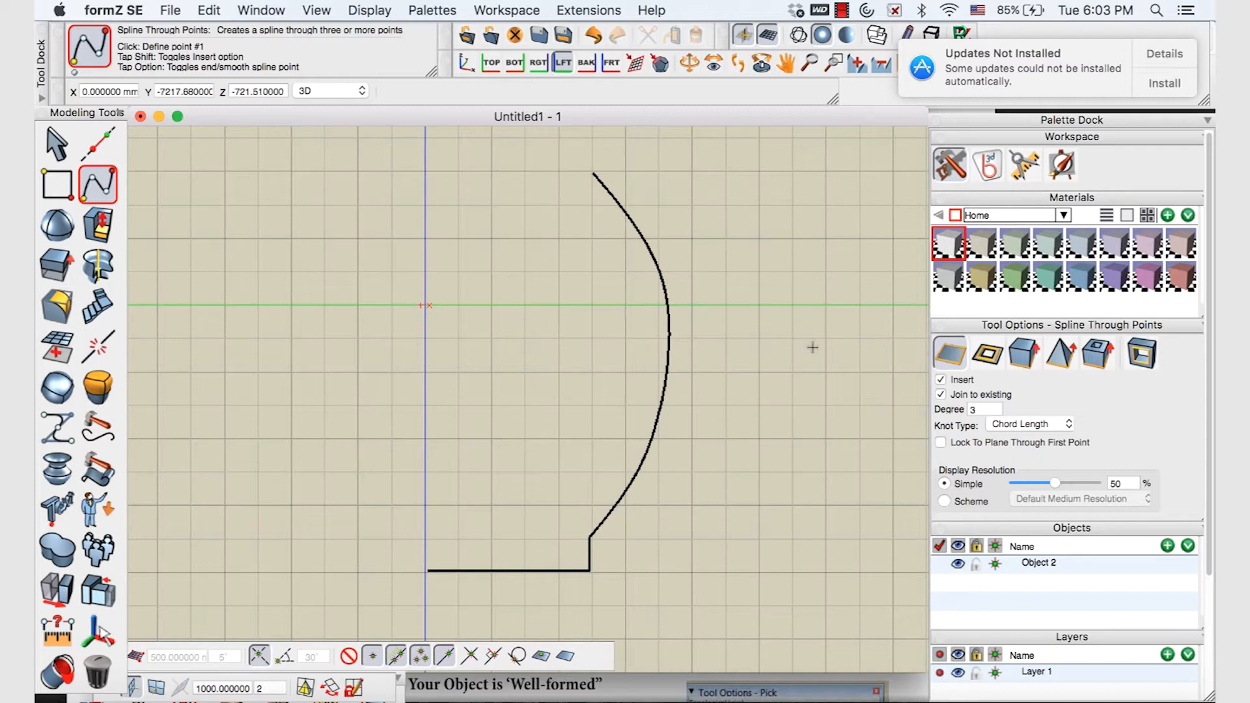
Try the wall-type object option, revert to plain lines, and float the Tool Options palette over the canvas
left_click(982, 352)
left_click(947, 353)
left_click_drag(955, 326, 759, 173)
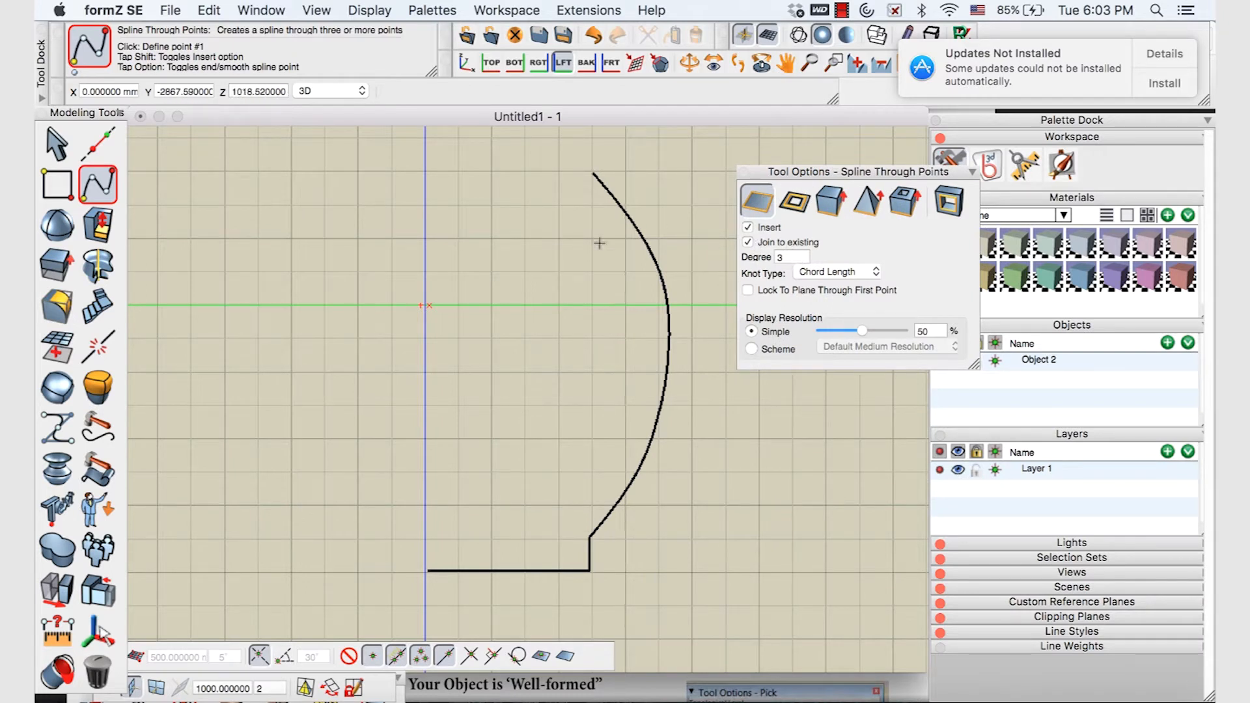
left_click_drag(786, 171, 743, 154)
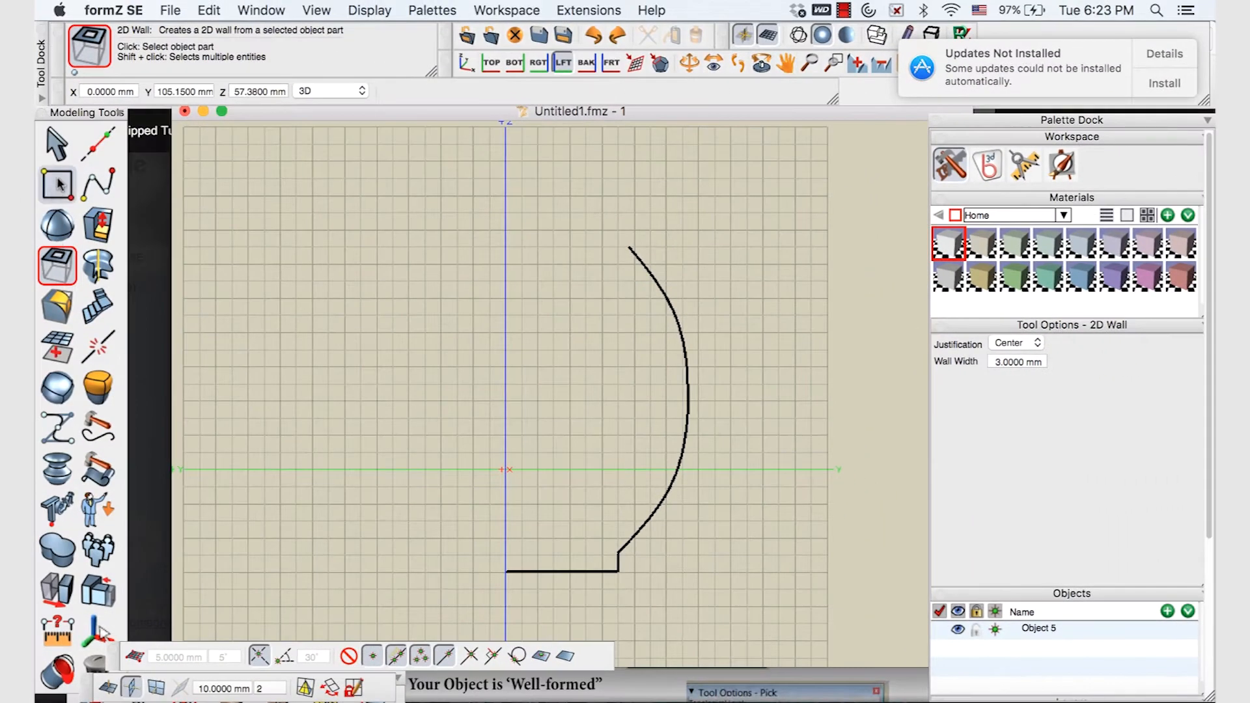
Choose the 2D Wall tool and set its wall width to 3.00 mm
left_click(27, 129)
left_click(57, 264)
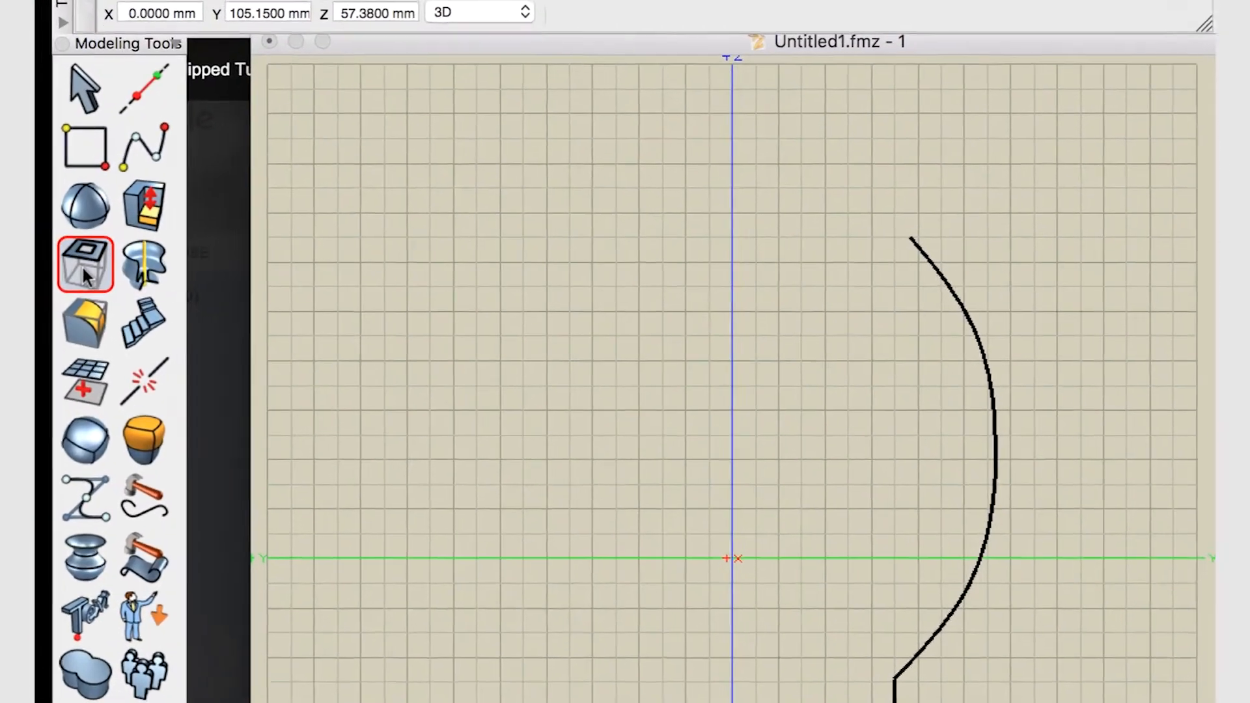
left_click(86, 264)
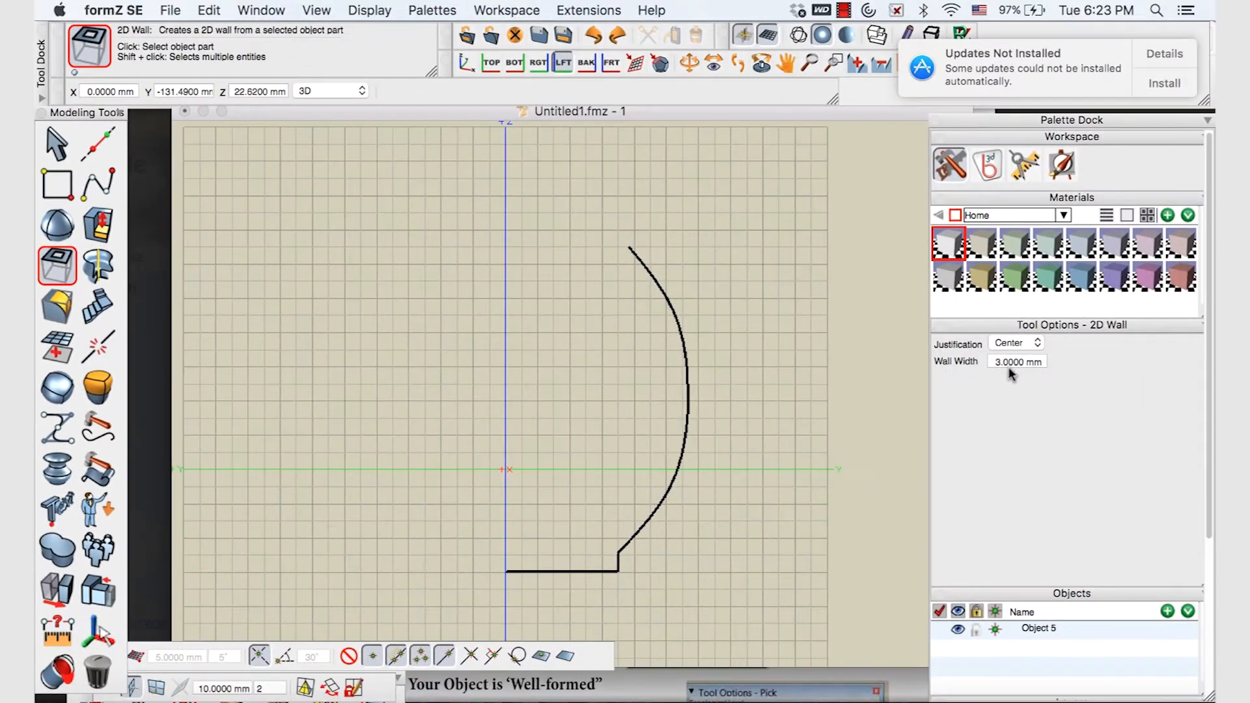
double_click(1014, 359)
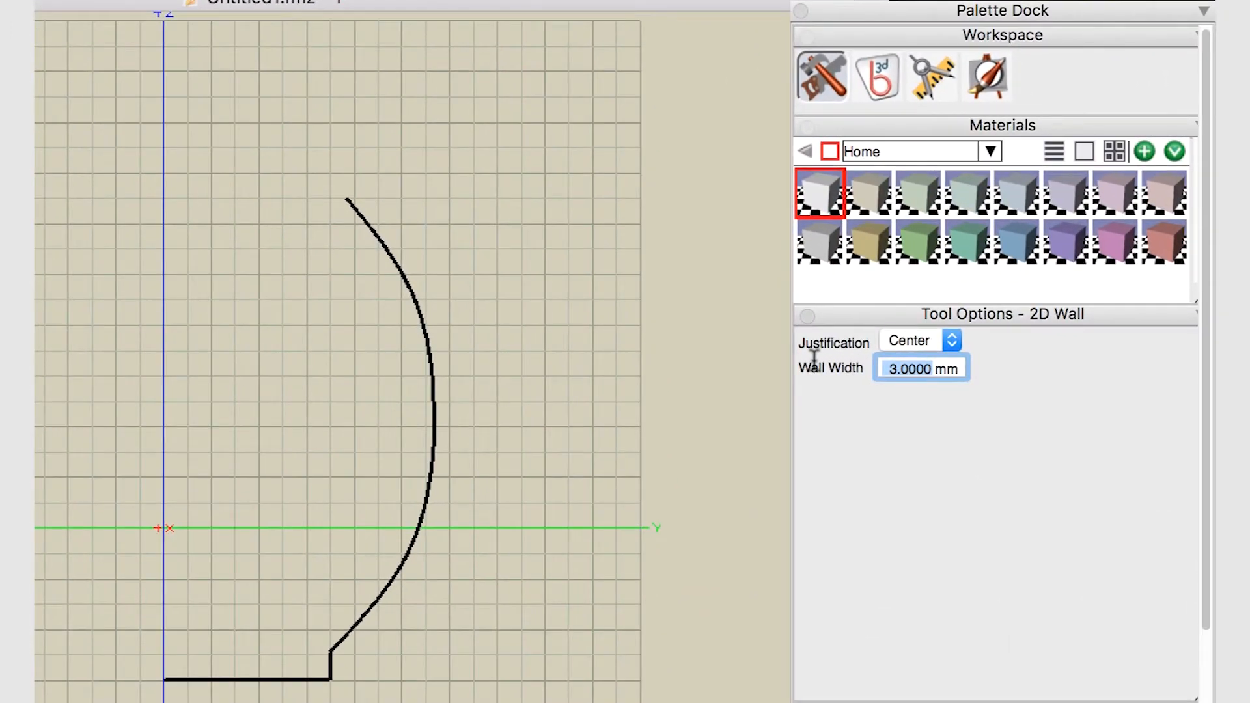
type("3.00")
key("Return")
Pick the profile's base and curve segments to generate the 3 mm wall
left_click(432, 447)
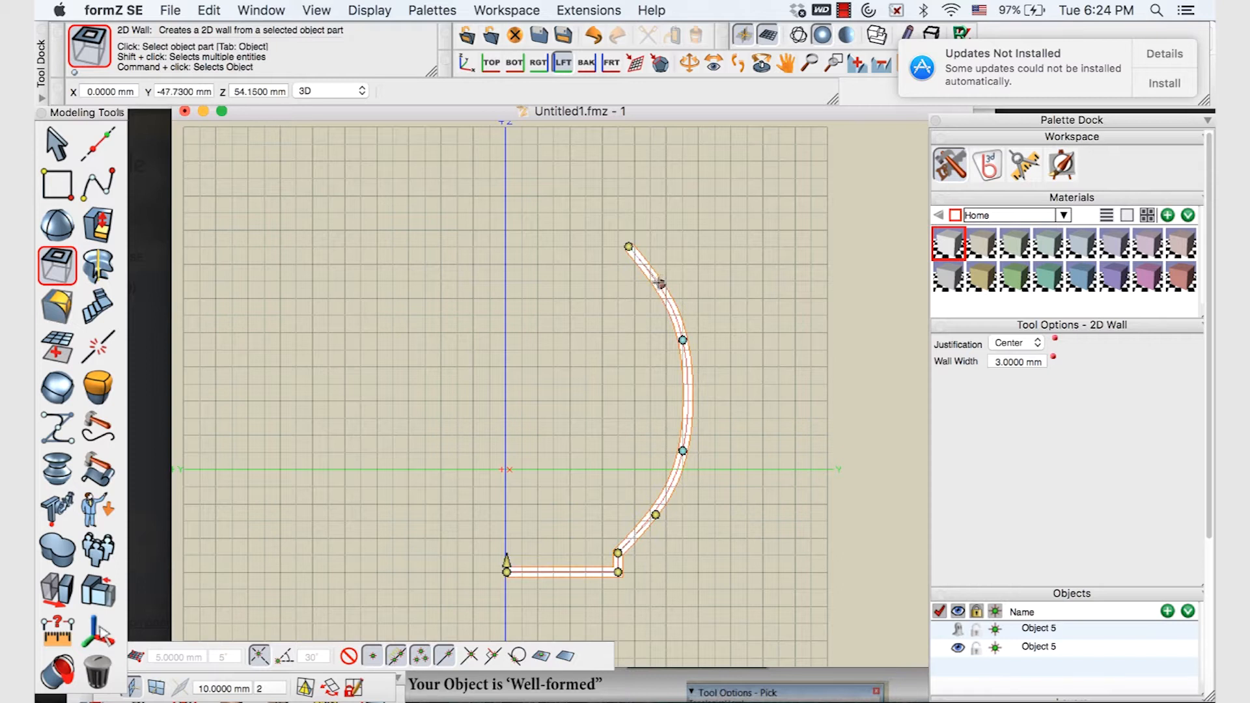
left_click(661, 284)
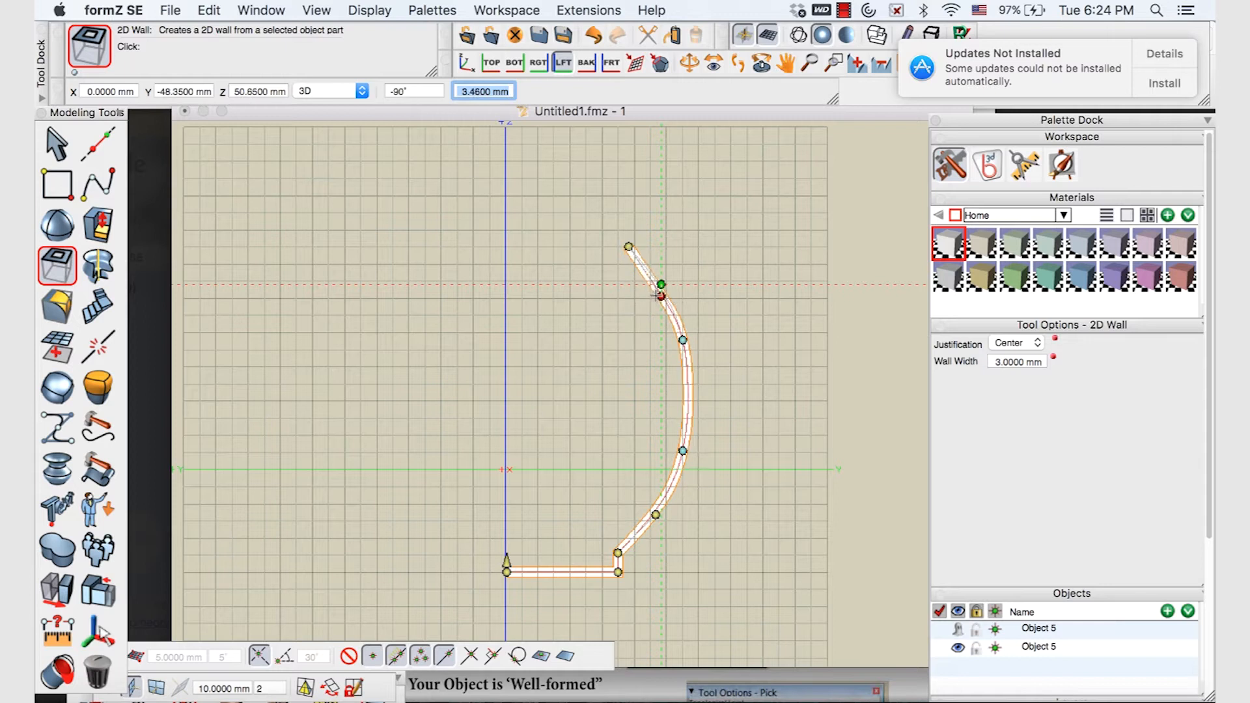
left_click(661, 292)
left_click(684, 341)
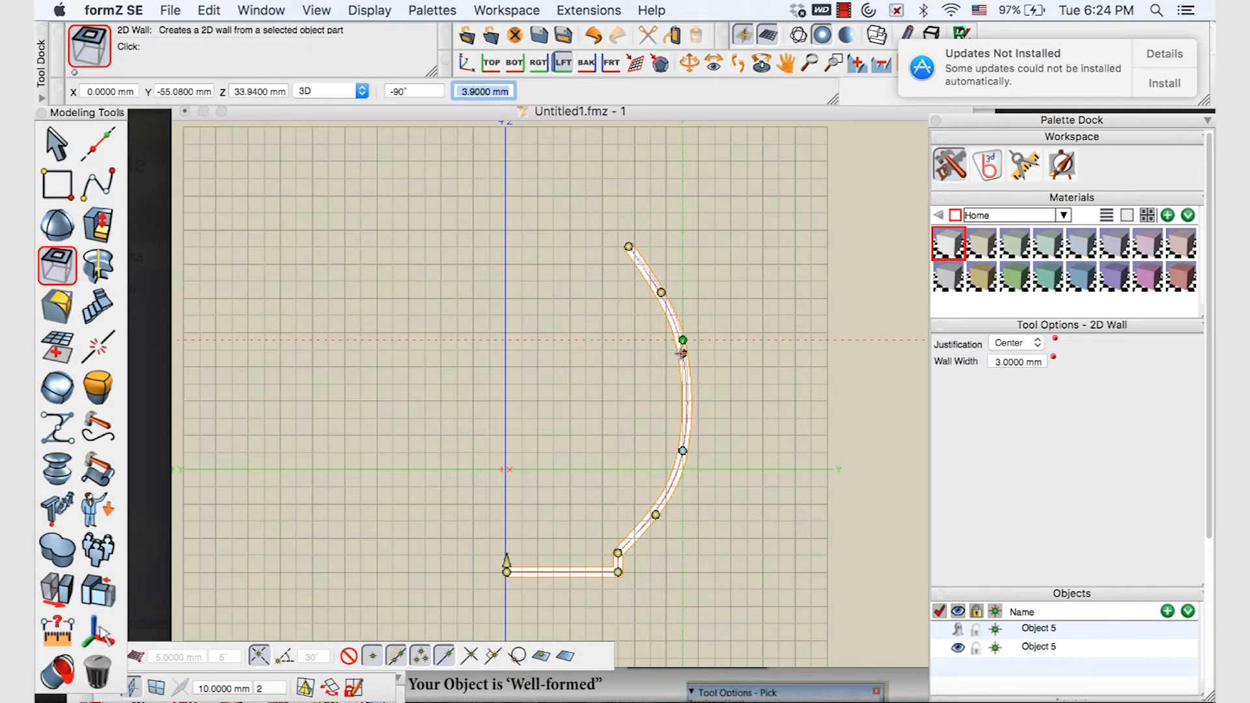
left_click(684, 352)
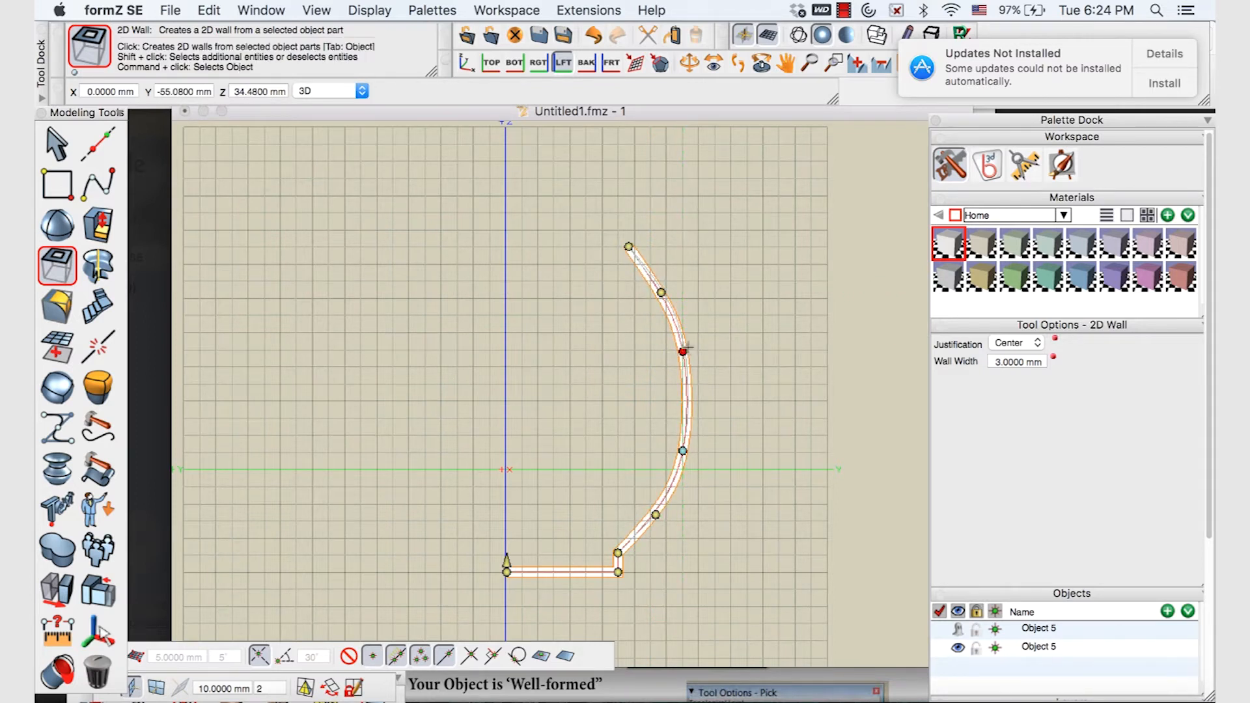
left_click(55, 143)
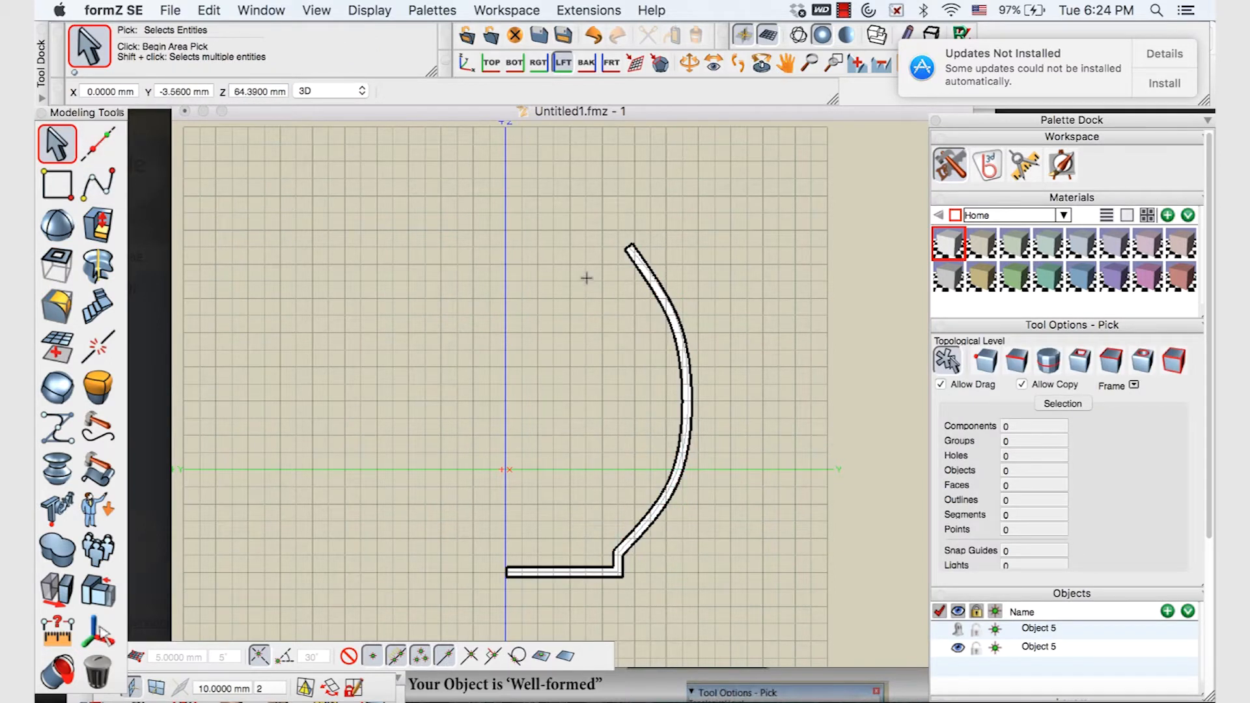
Show the wall's controls and drag a curve control point to lower the widest bulge
left_click(658, 284)
right_click(654, 285)
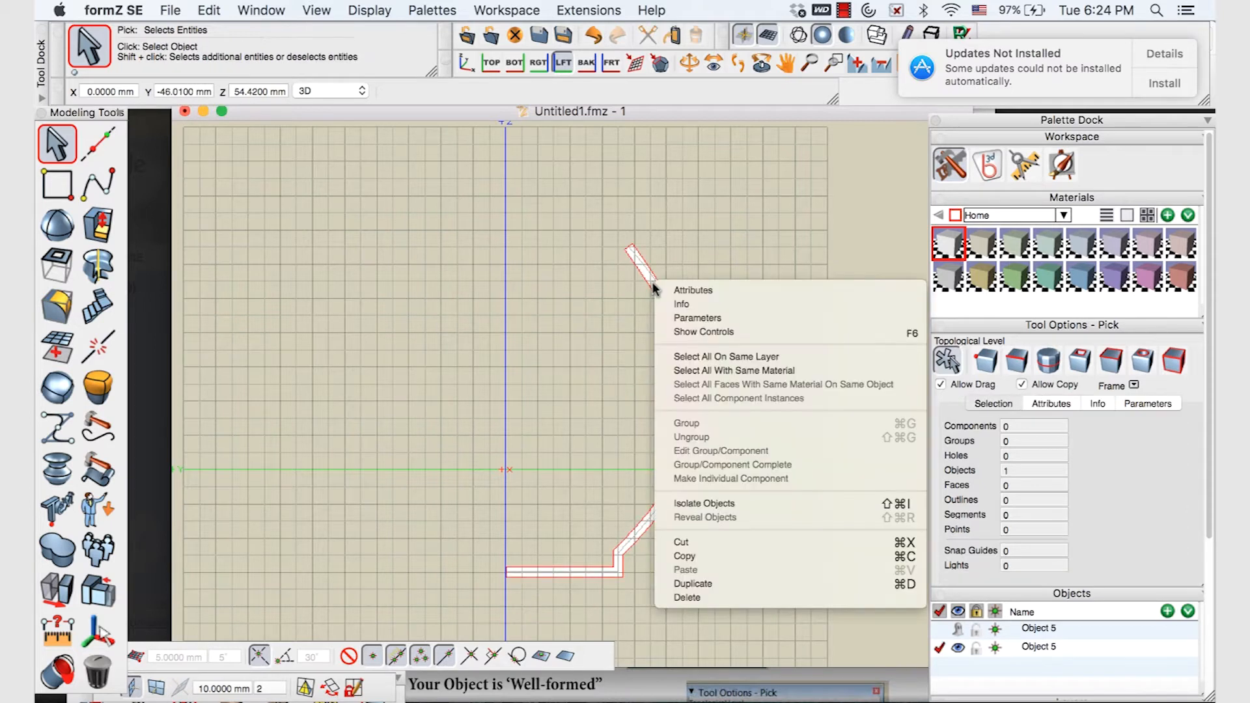
left_click(689, 334)
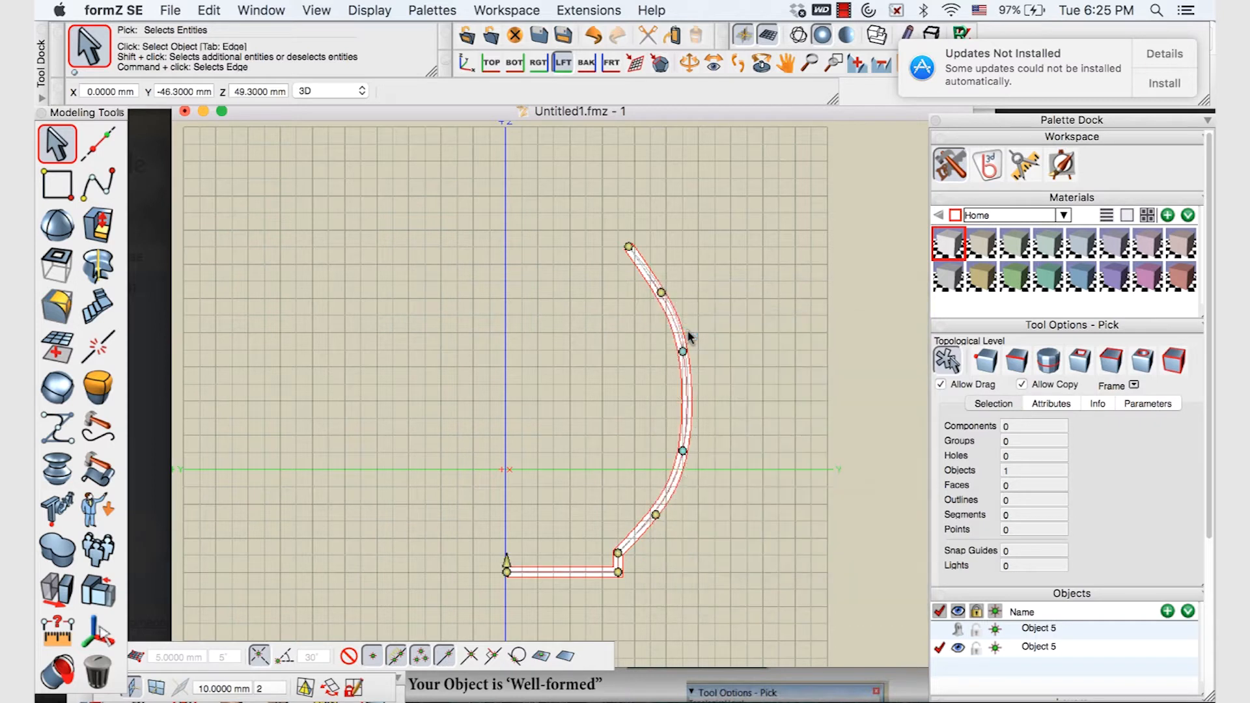
mouse_move(661, 292)
left_mouse_down()
mouse_move(680, 293)
mouse_move(645, 304)
left_mouse_up()
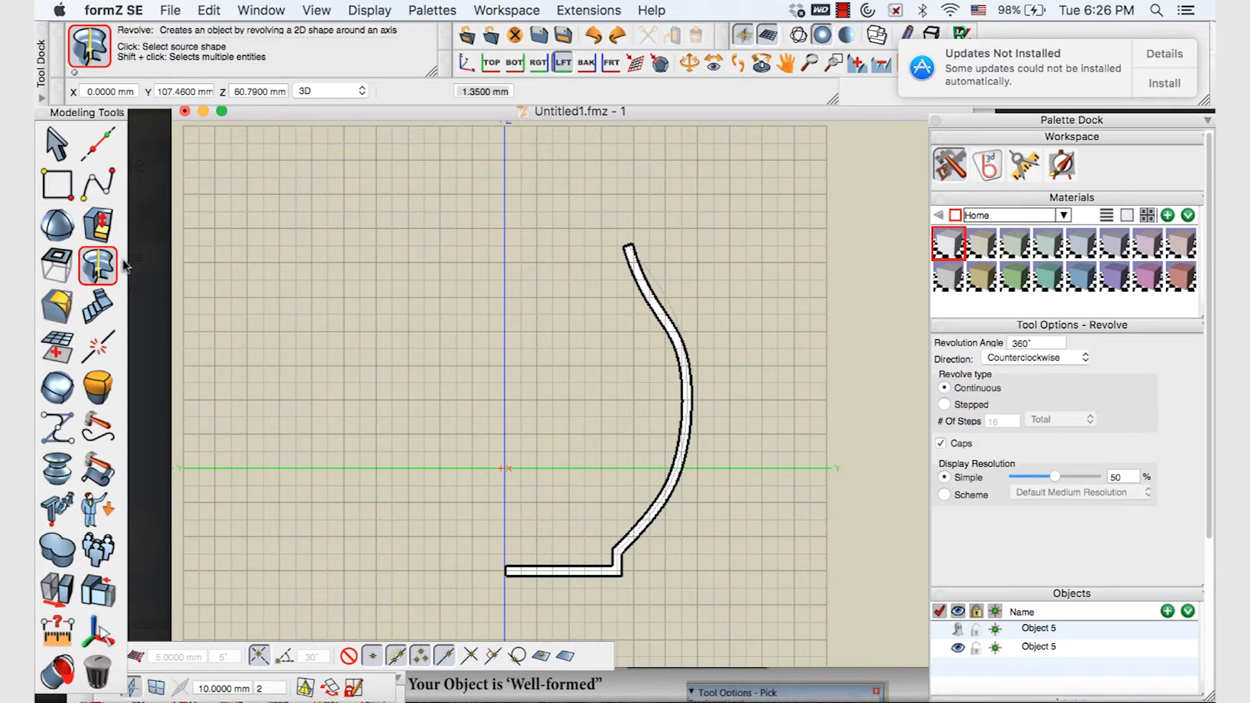
Revolve the wall profile 360° around the Z axis with the Revolve tool
left_click(91, 267)
left_click(57, 224)
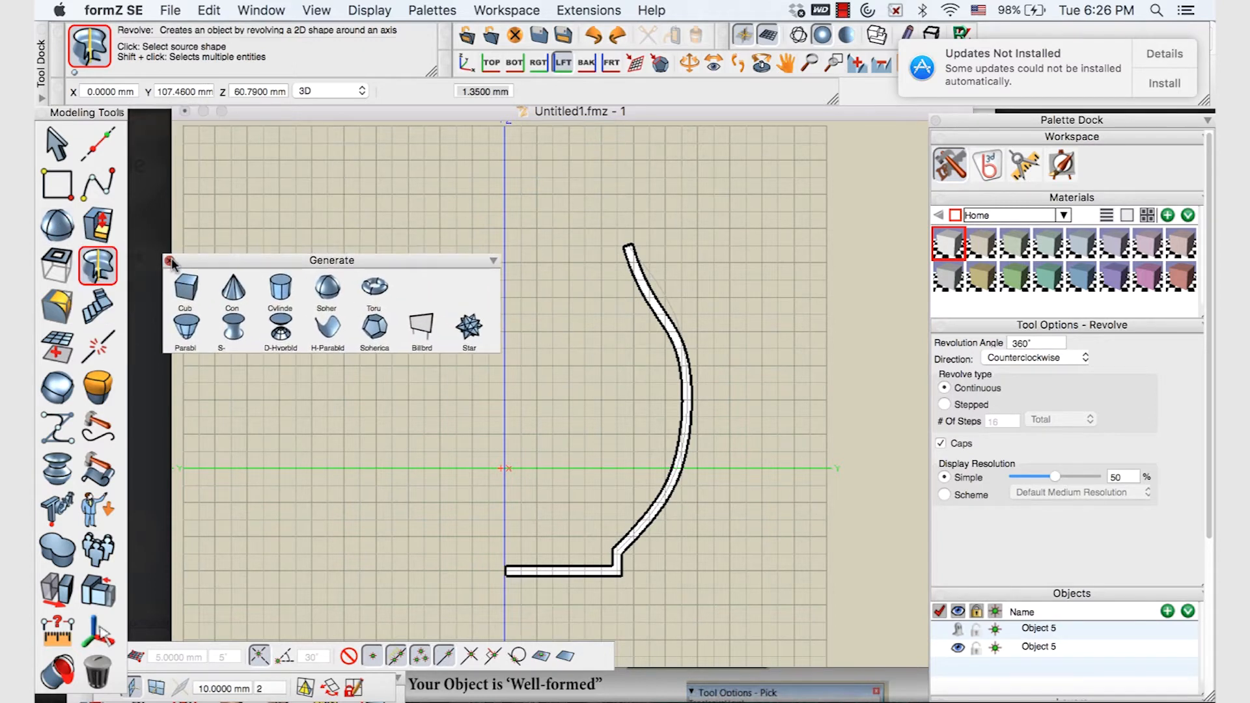
left_click(96, 265)
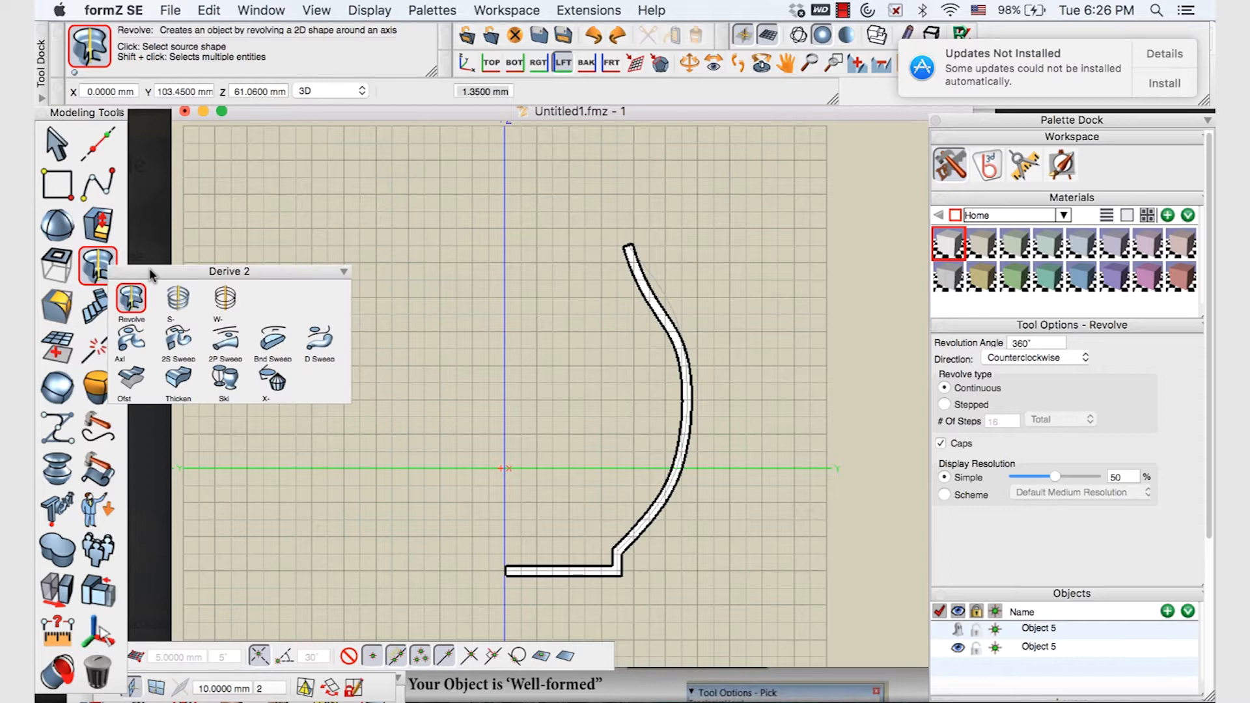
left_click(135, 301)
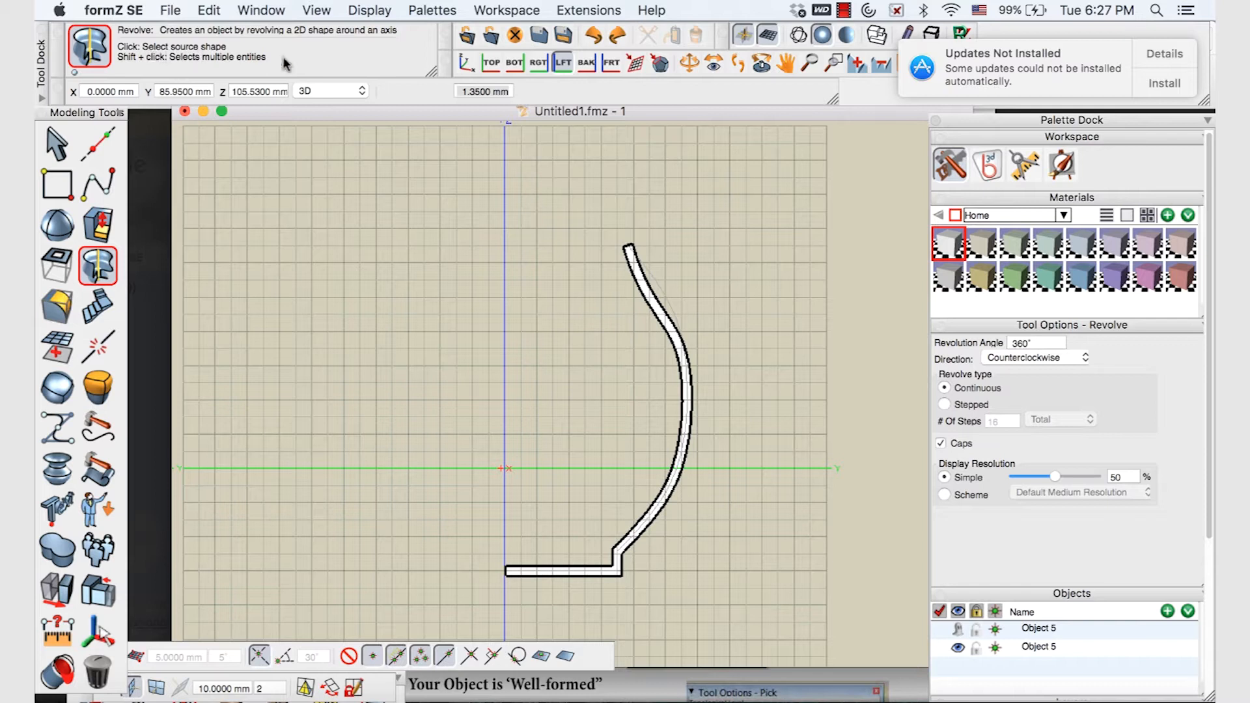
scroll(647, 296, "down", 3)
scroll(647, 296, "up", 6)
left_click(651, 297)
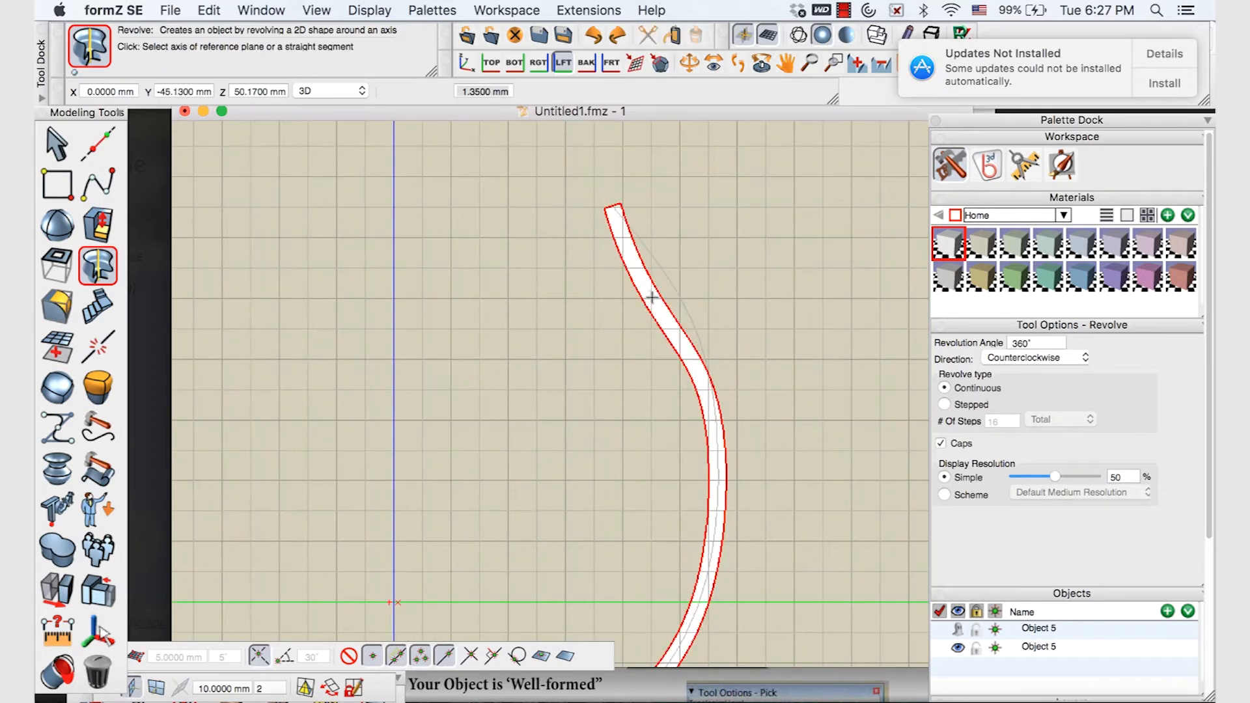
scroll(649, 297, "down", 5)
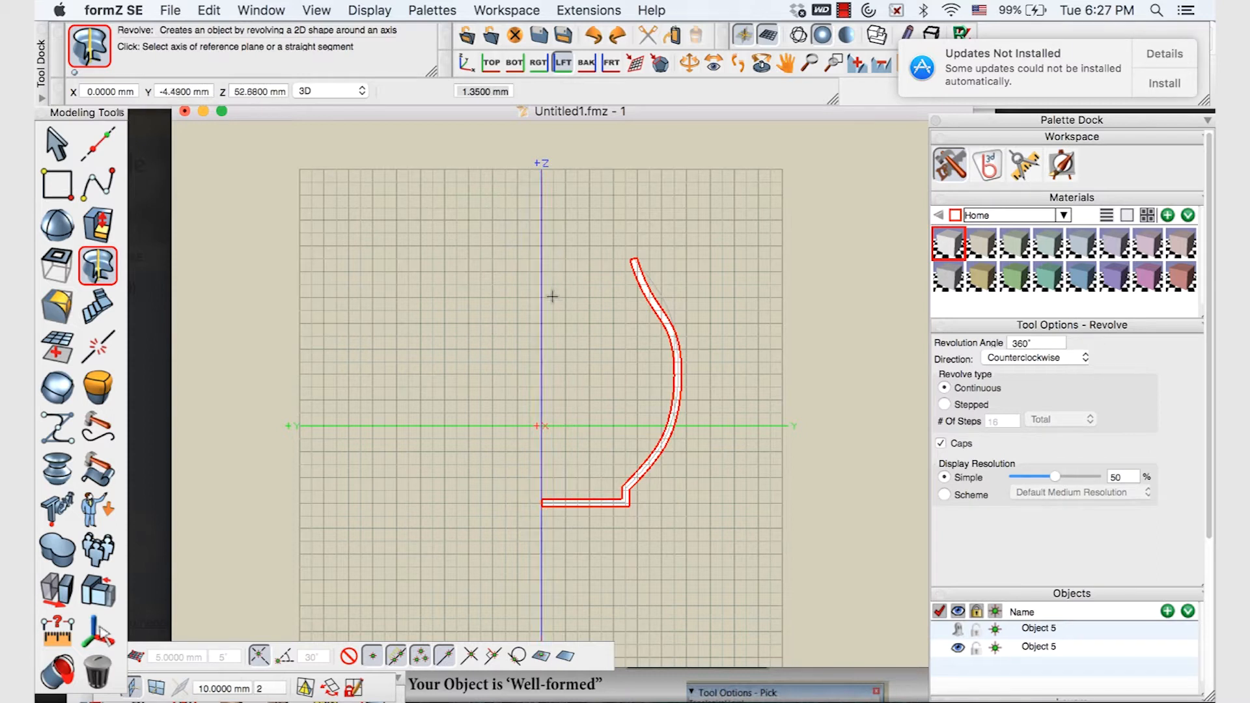
left_click(541, 334)
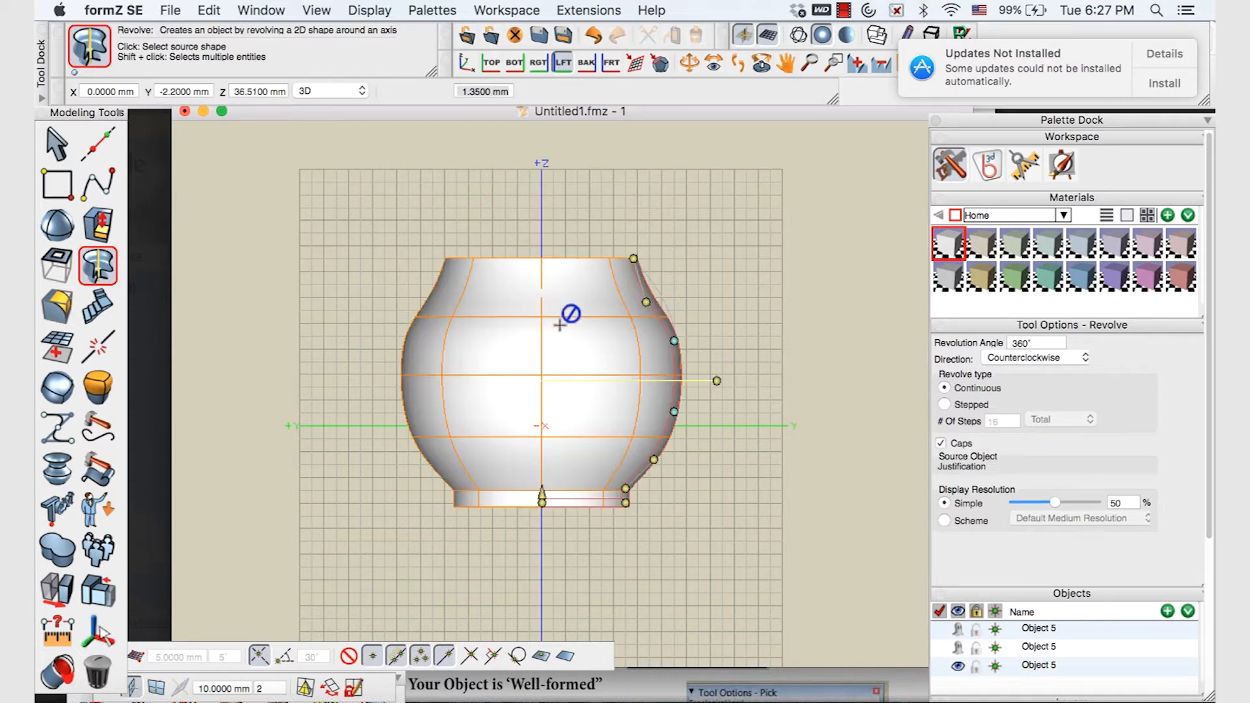
Orbit around the revolved vase to inspect it from above, the sides, and beneath
left_click(689, 62)
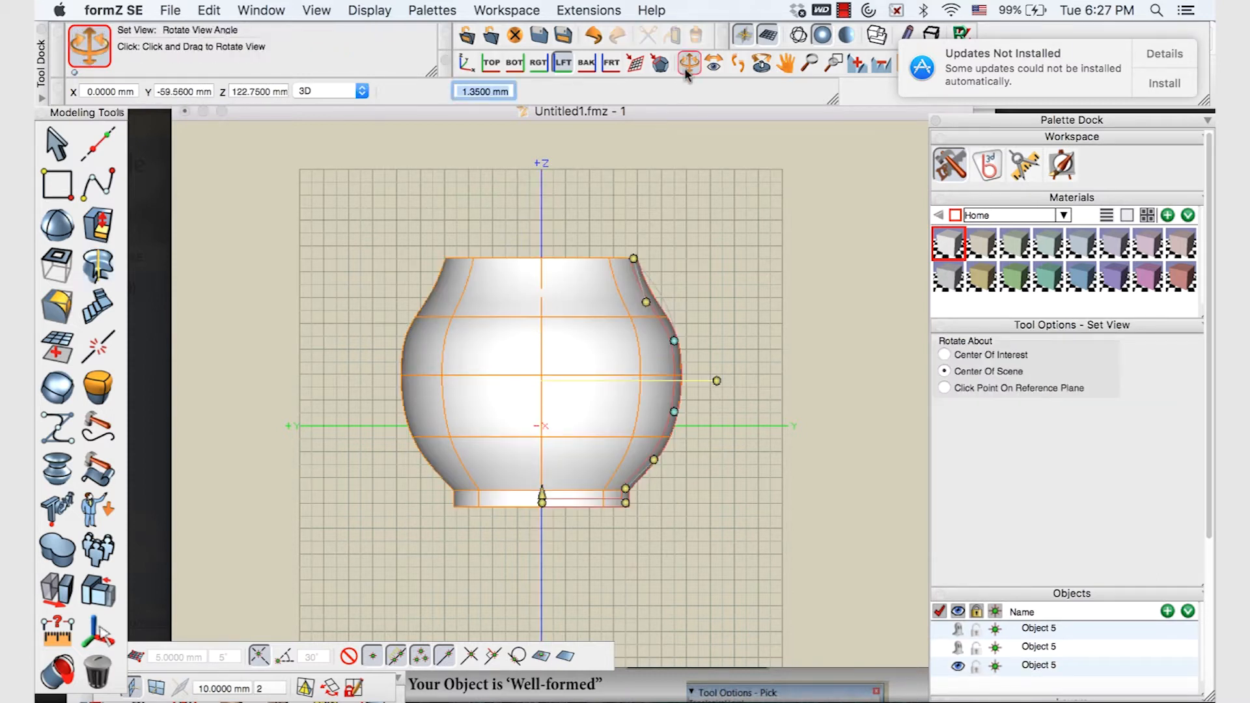
left_click_drag(555, 261, 480, 284)
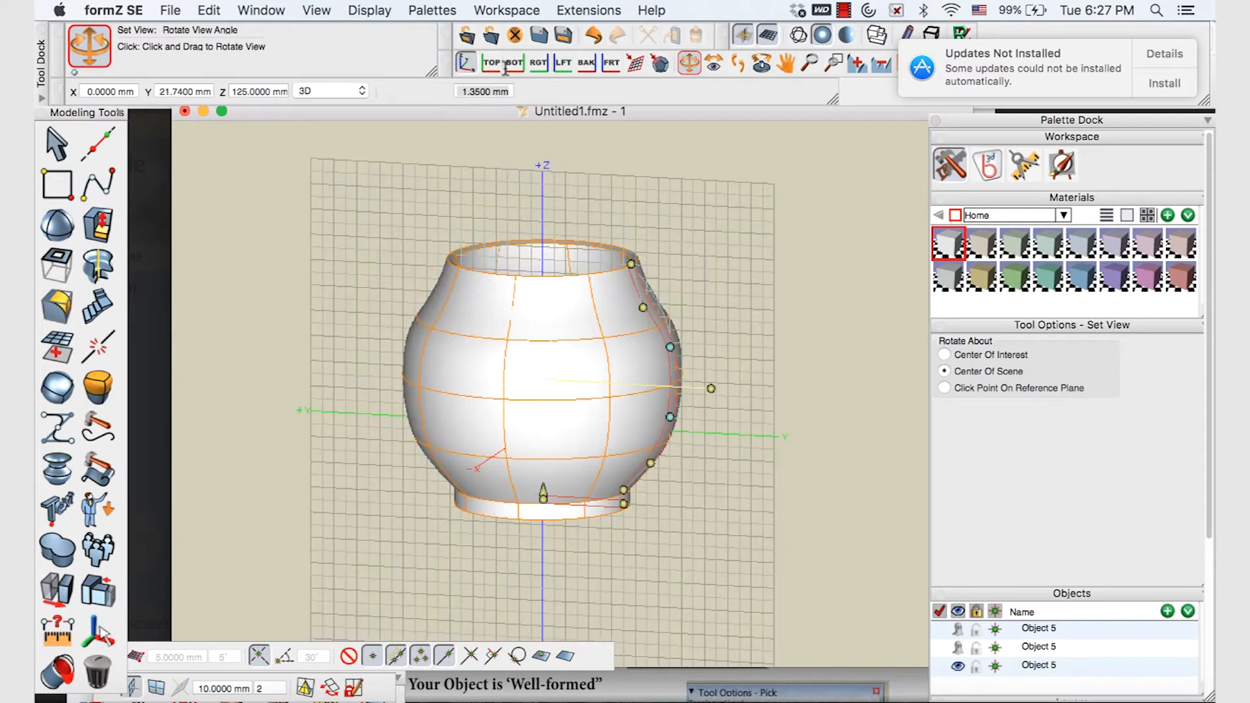
left_click(538, 65)
left_click_drag(549, 232, 443, 425)
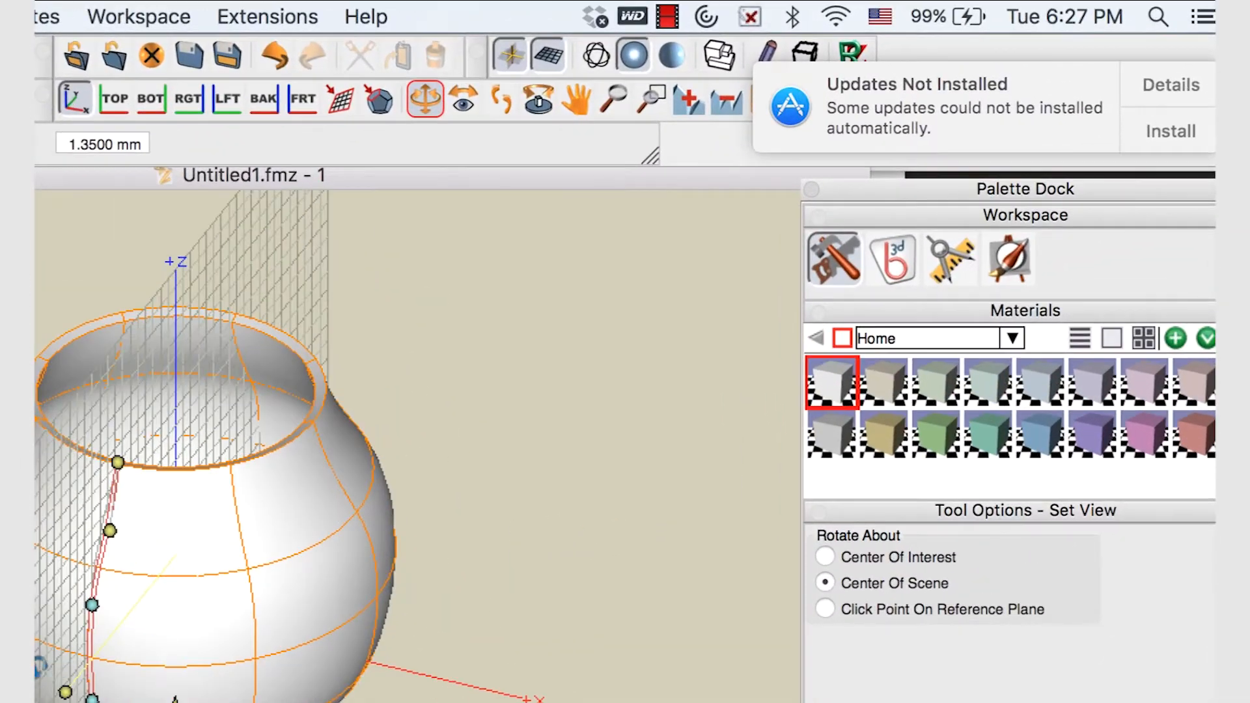
left_click_drag(40, 665, 282, 678)
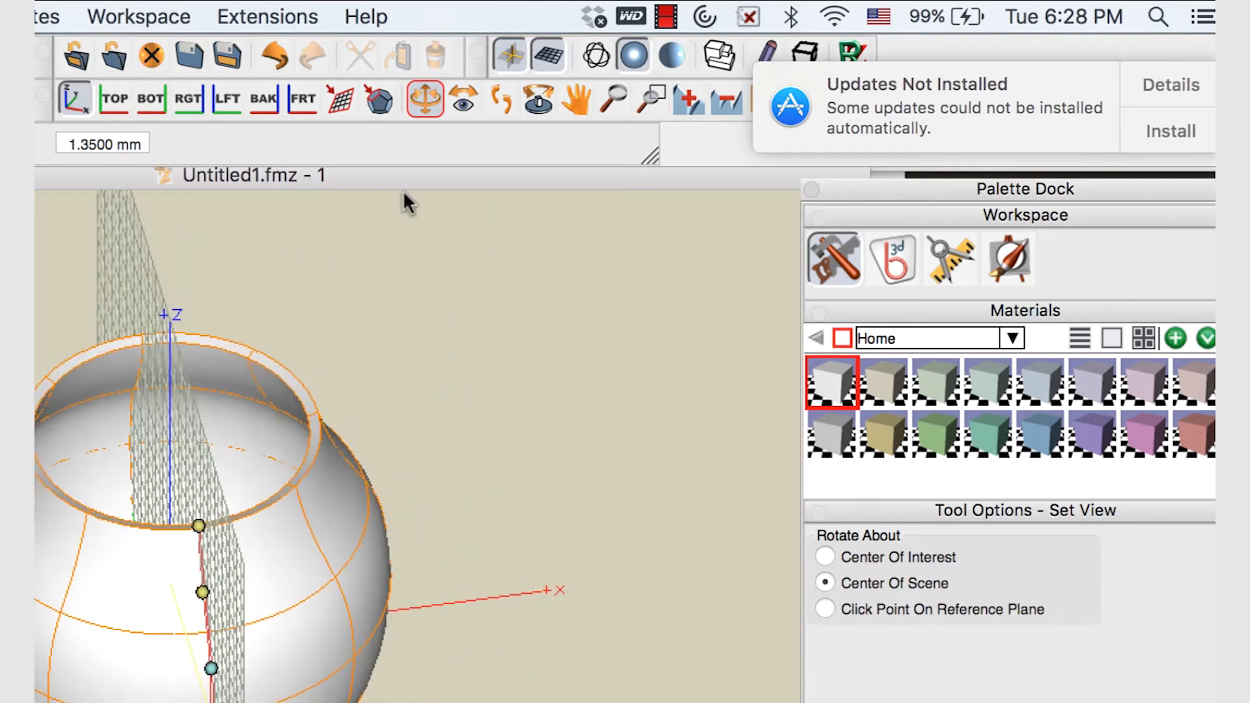
left_click_drag(505, 594, 259, 699)
left_click_drag(38, 561, 778, 324)
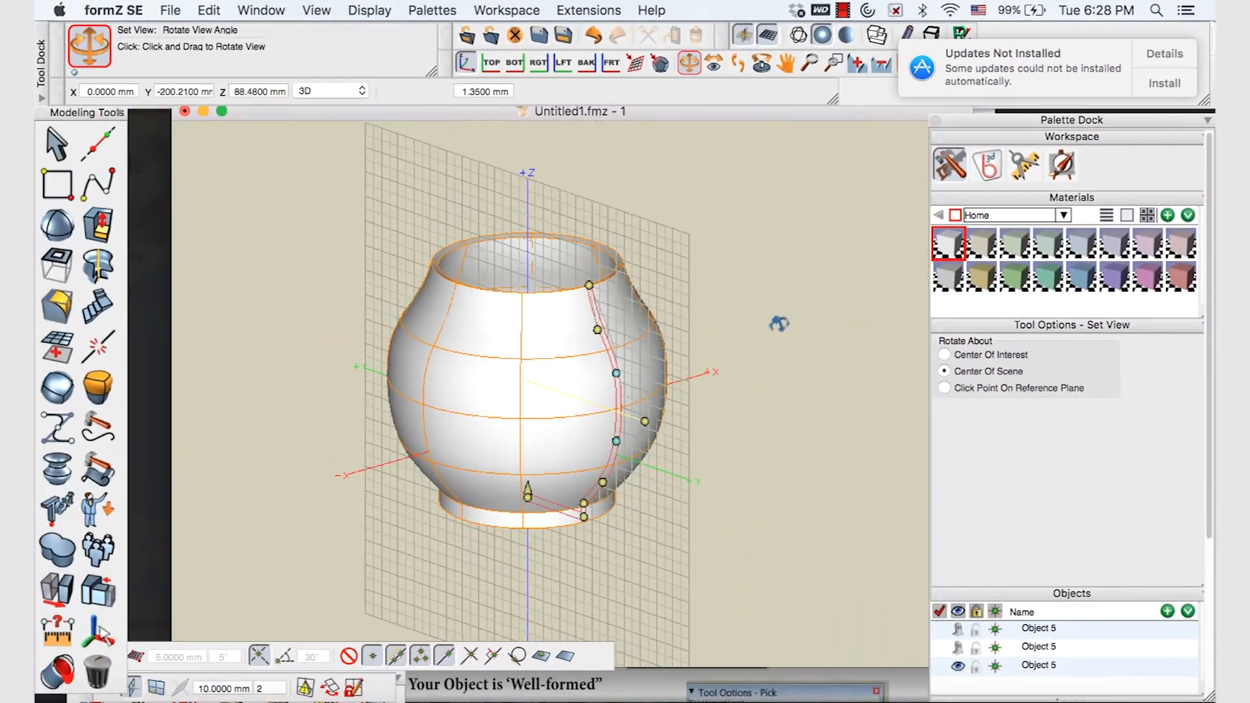
left_click_drag(551, 390, 678, 393)
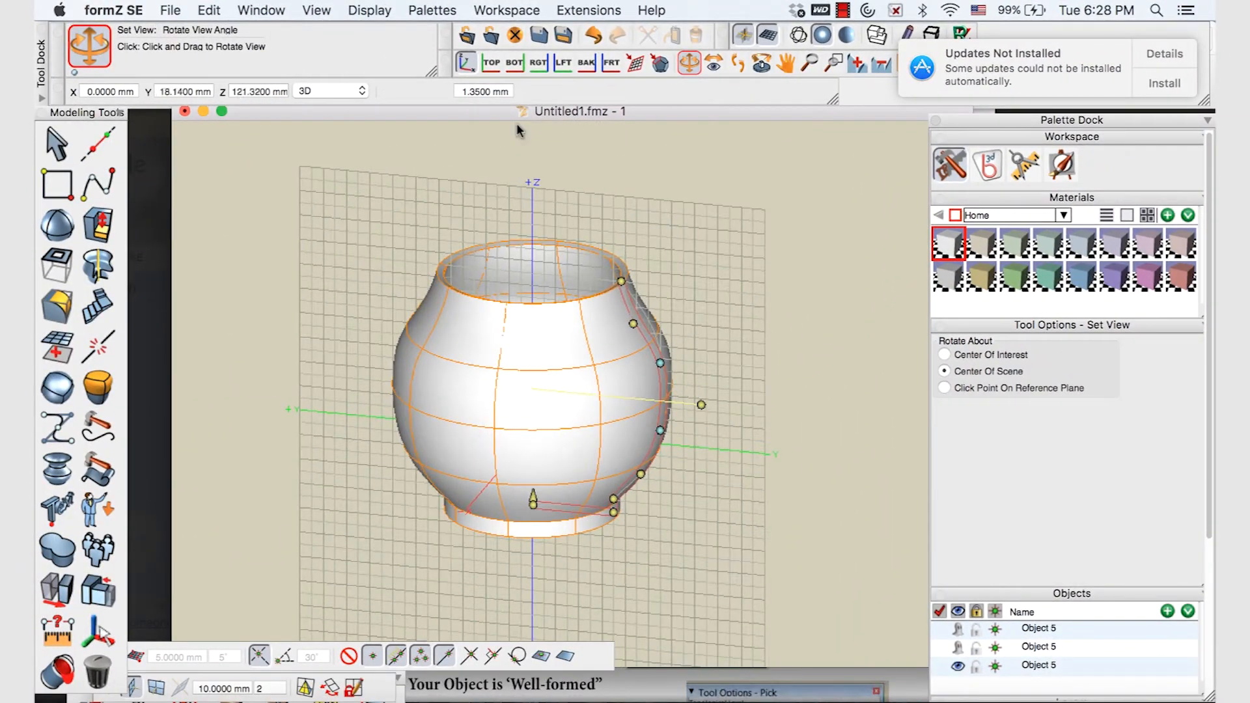
Return to the left elevation, float the Objects list, and undo the revolve
left_click(562, 64)
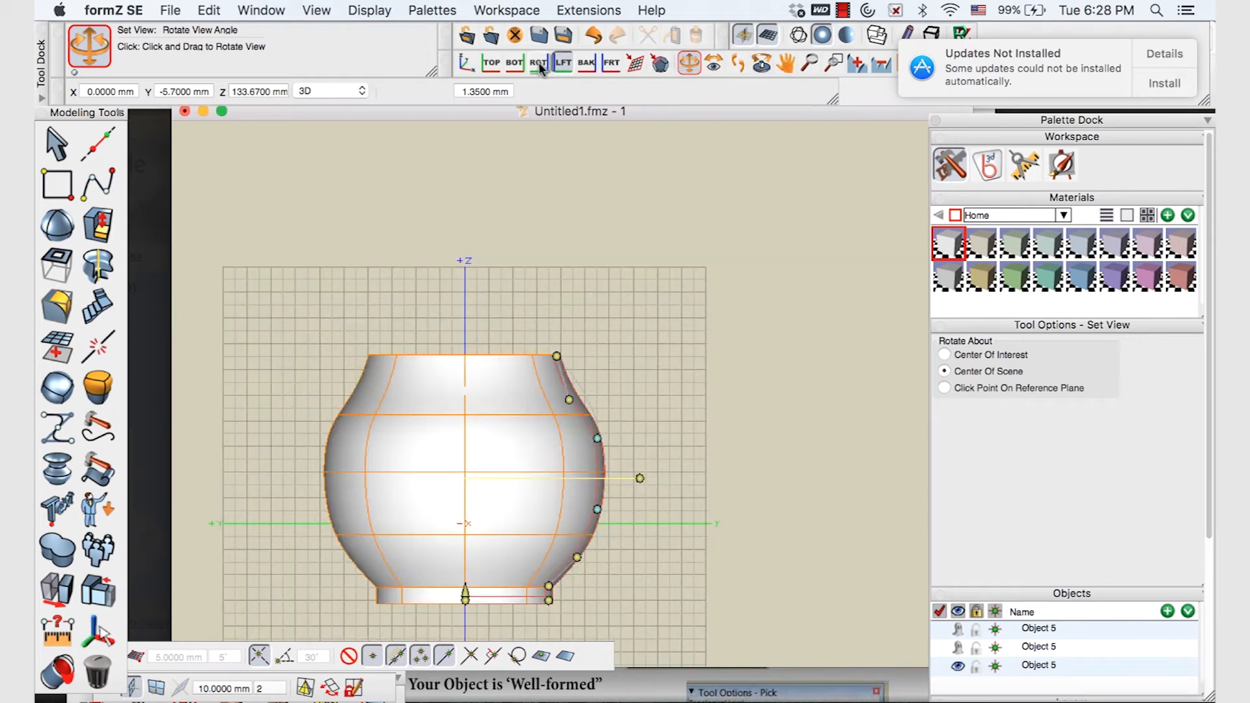
left_click_drag(1001, 590, 818, 241)
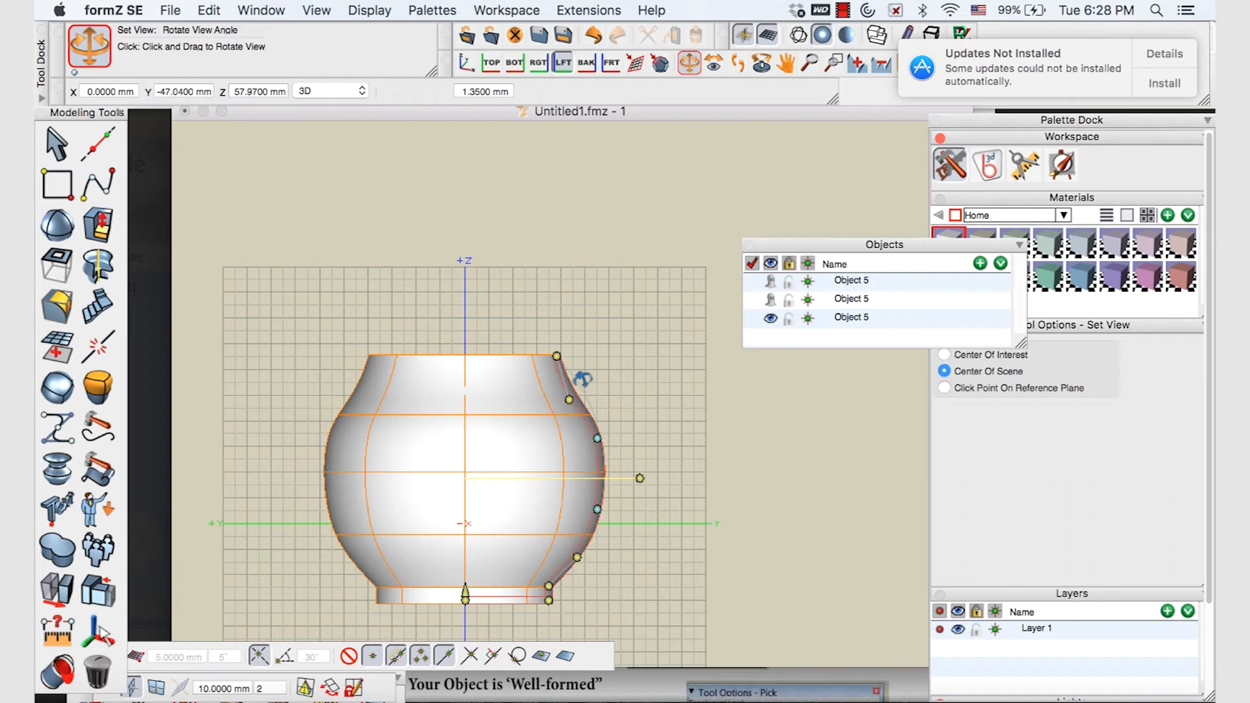
key("super+z")
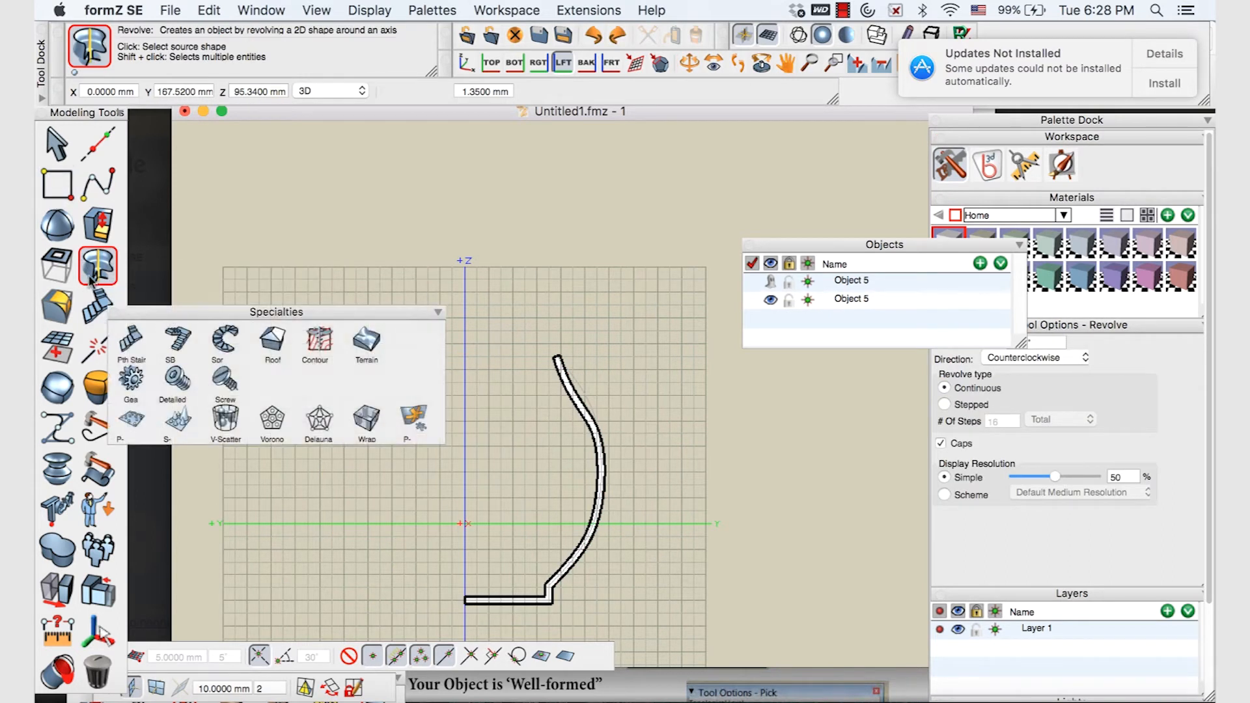
Place a copy of the profile curve with the Move tool
left_click(58, 590)
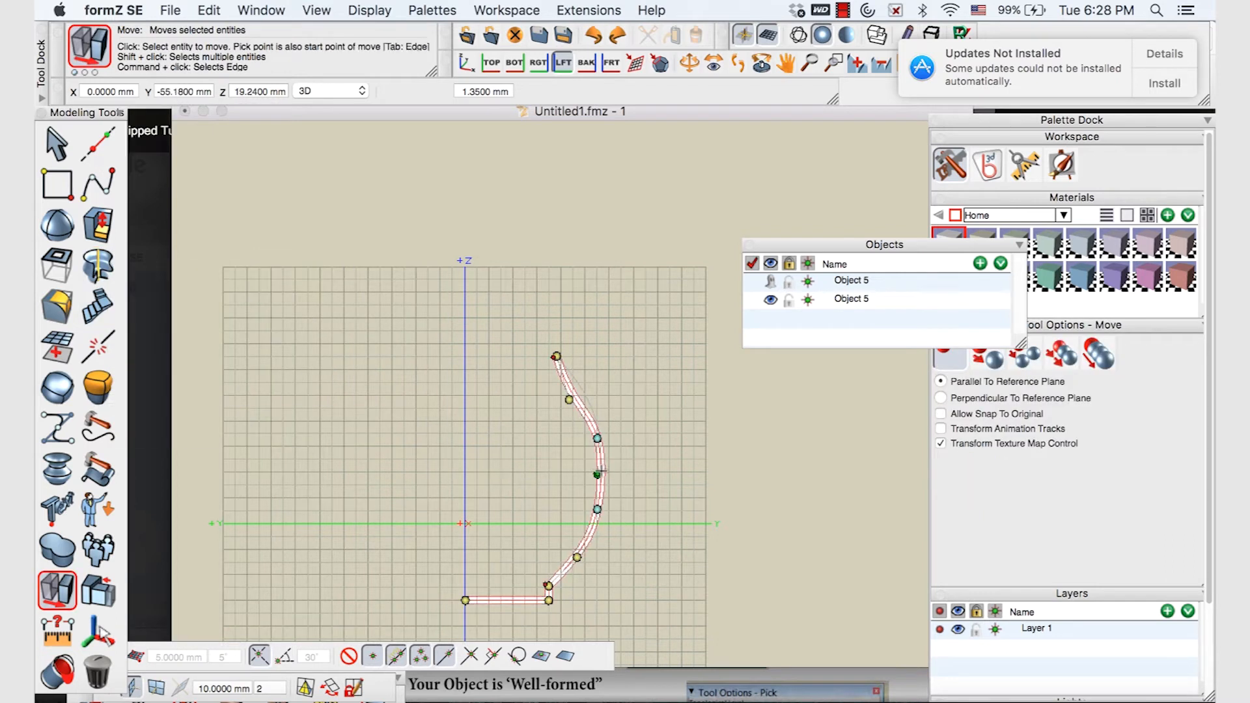
left_click(605, 481)
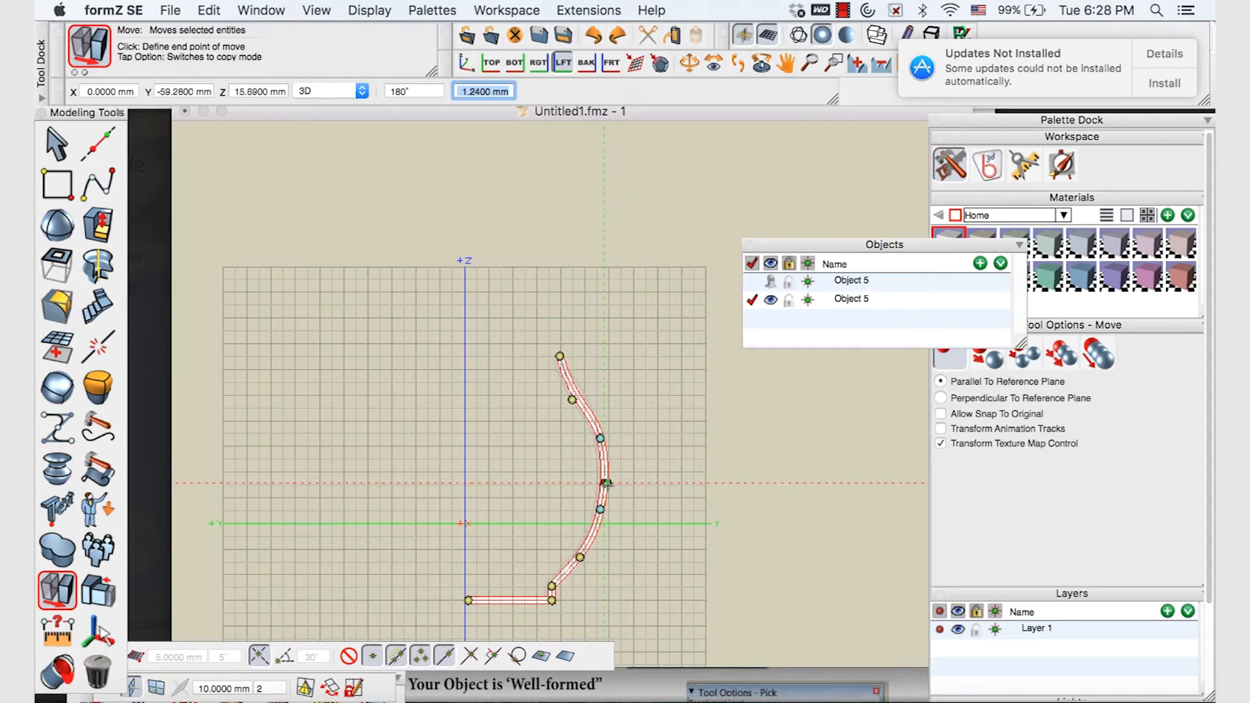
left_click(605, 481)
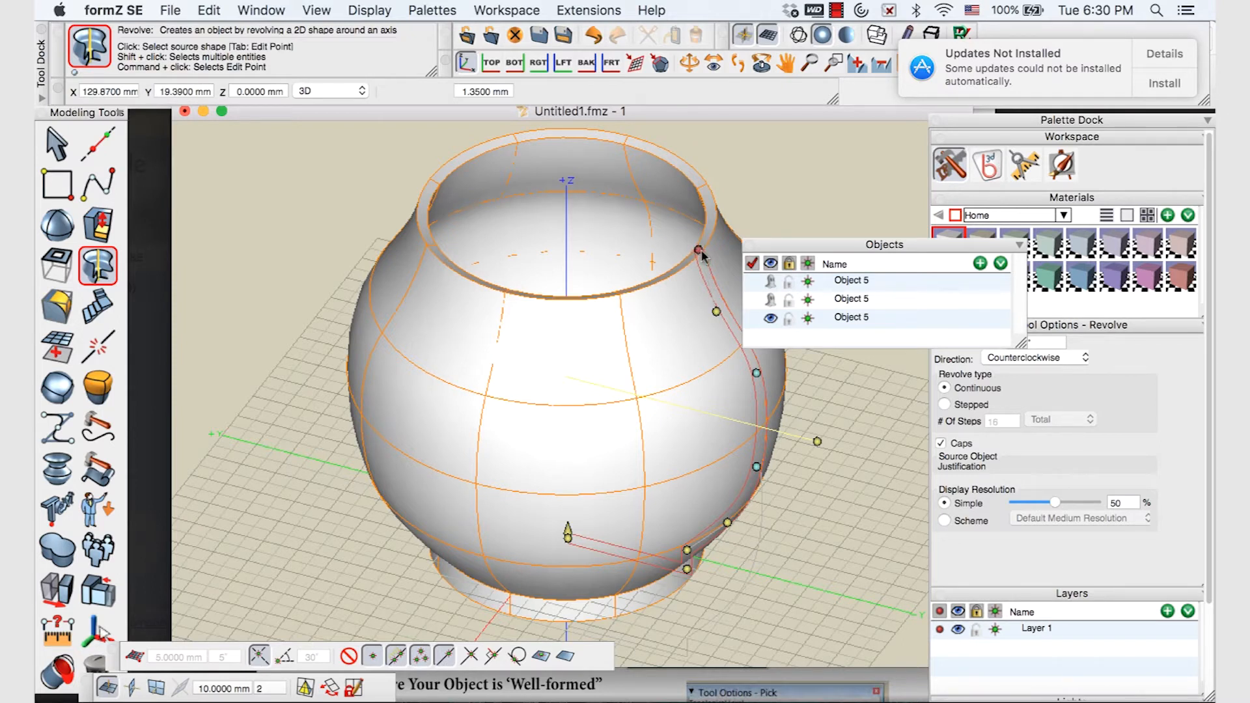
Move two profile points to widen the neck and reshape the vase's shoulder
left_click(700, 253)
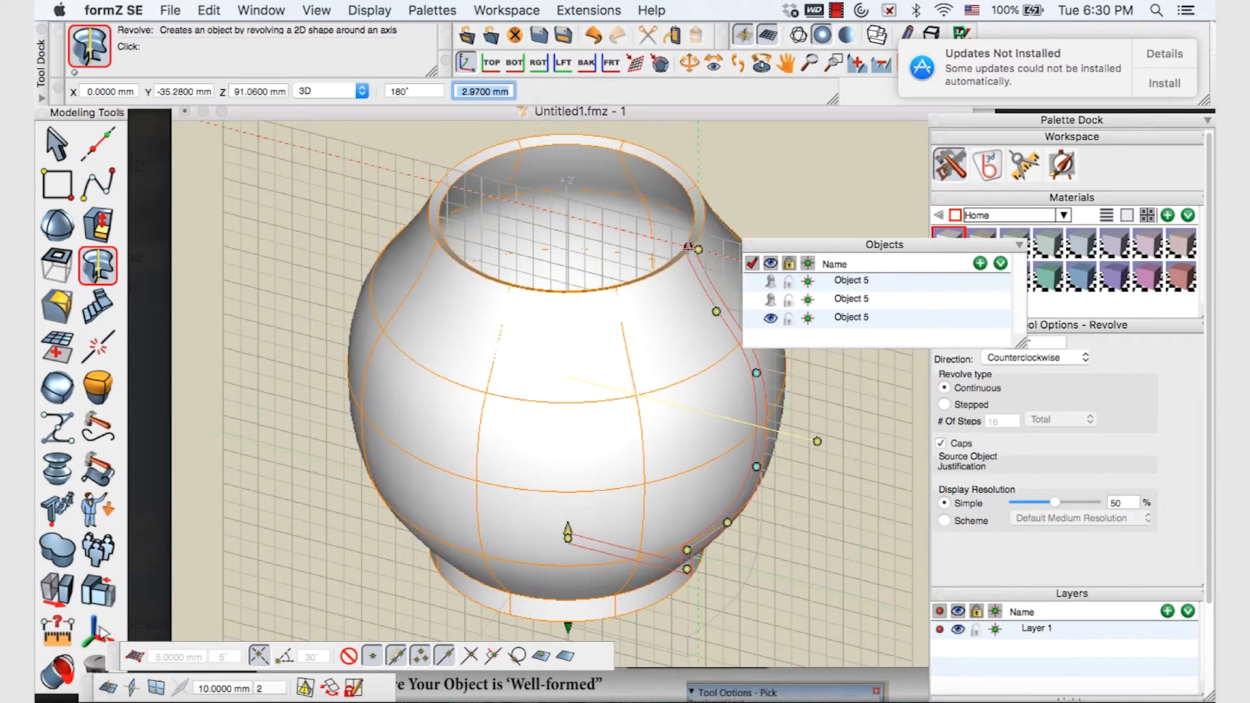
left_click(714, 253)
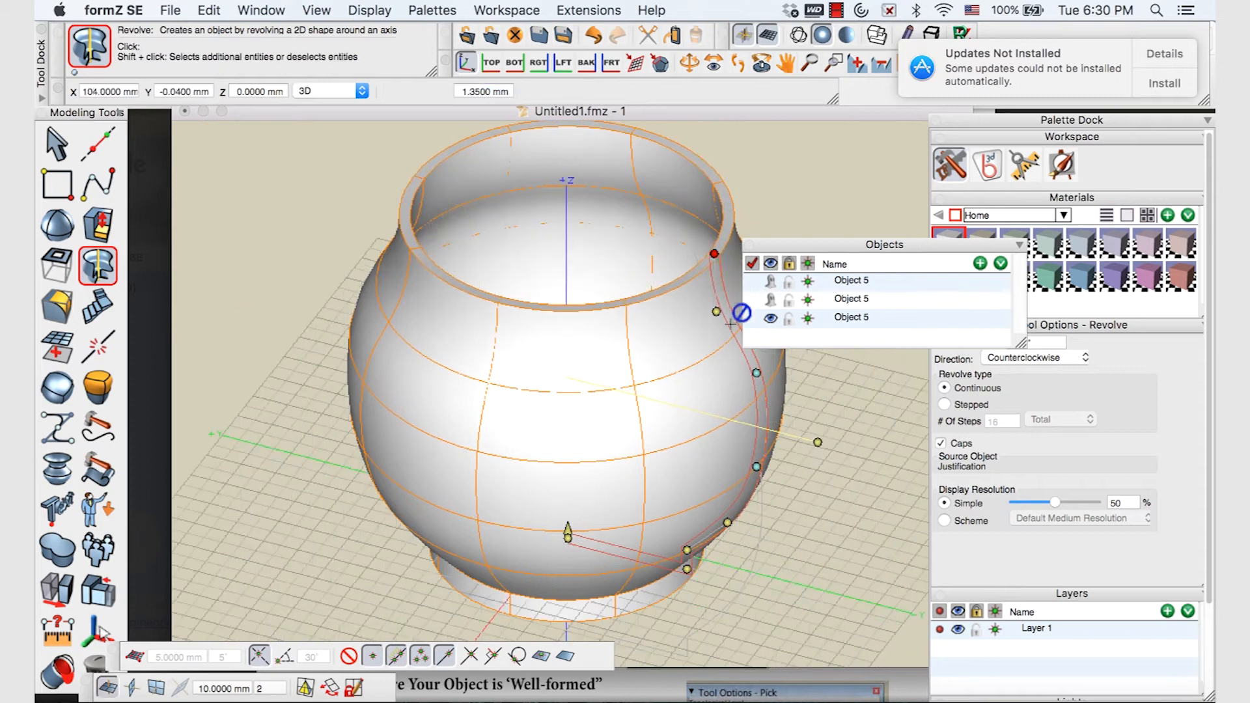
left_click(757, 374)
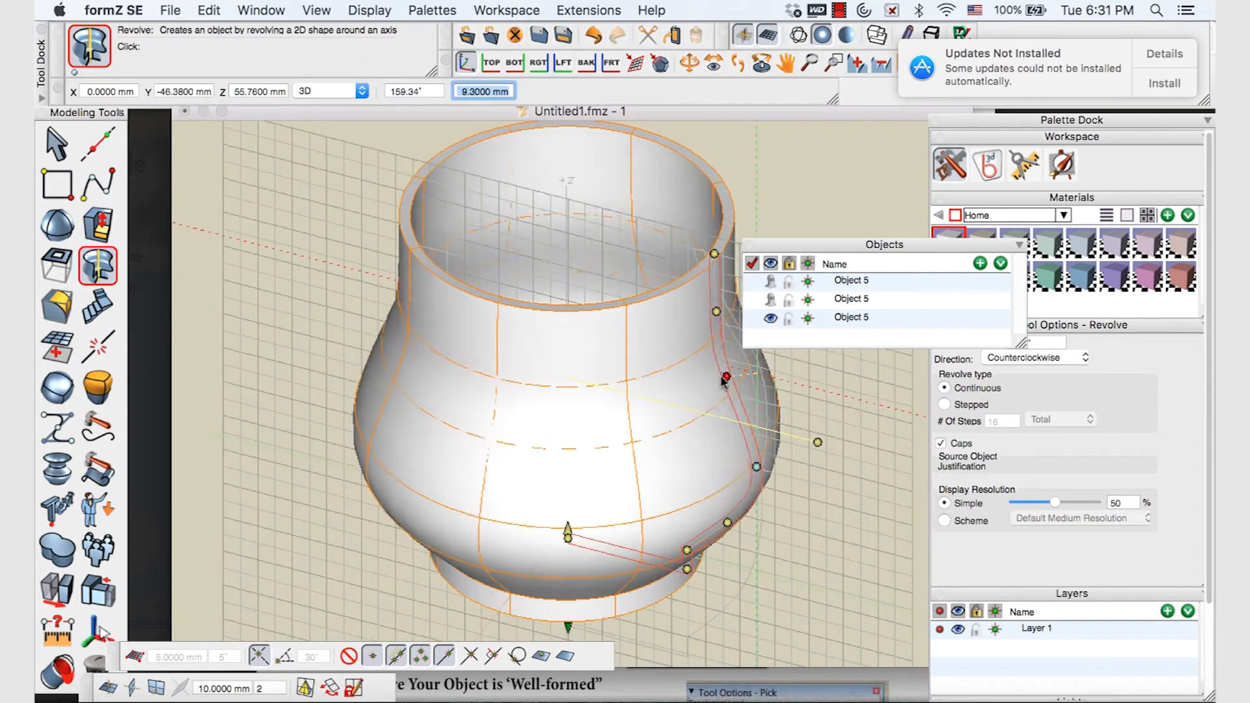
left_click(741, 372)
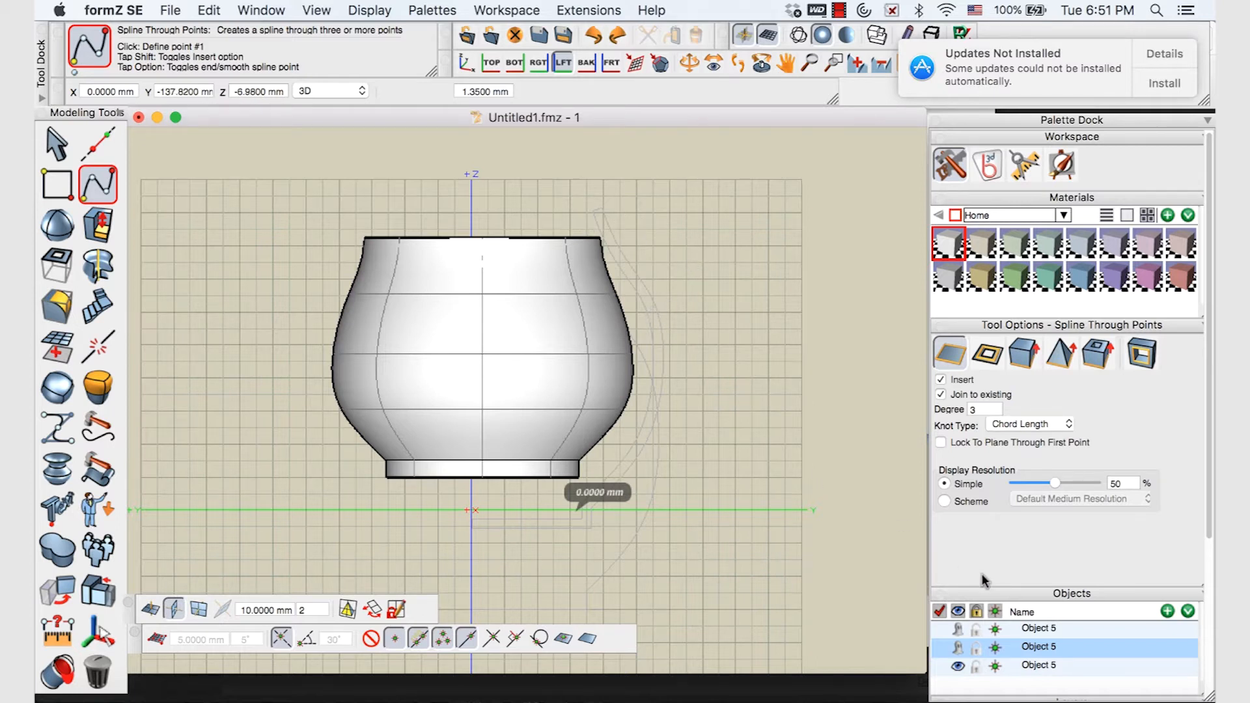
Float and enlarge the Objects list, ghost the revolved vase, and show the profile curve again
left_click_drag(1002, 593, 745, 264)
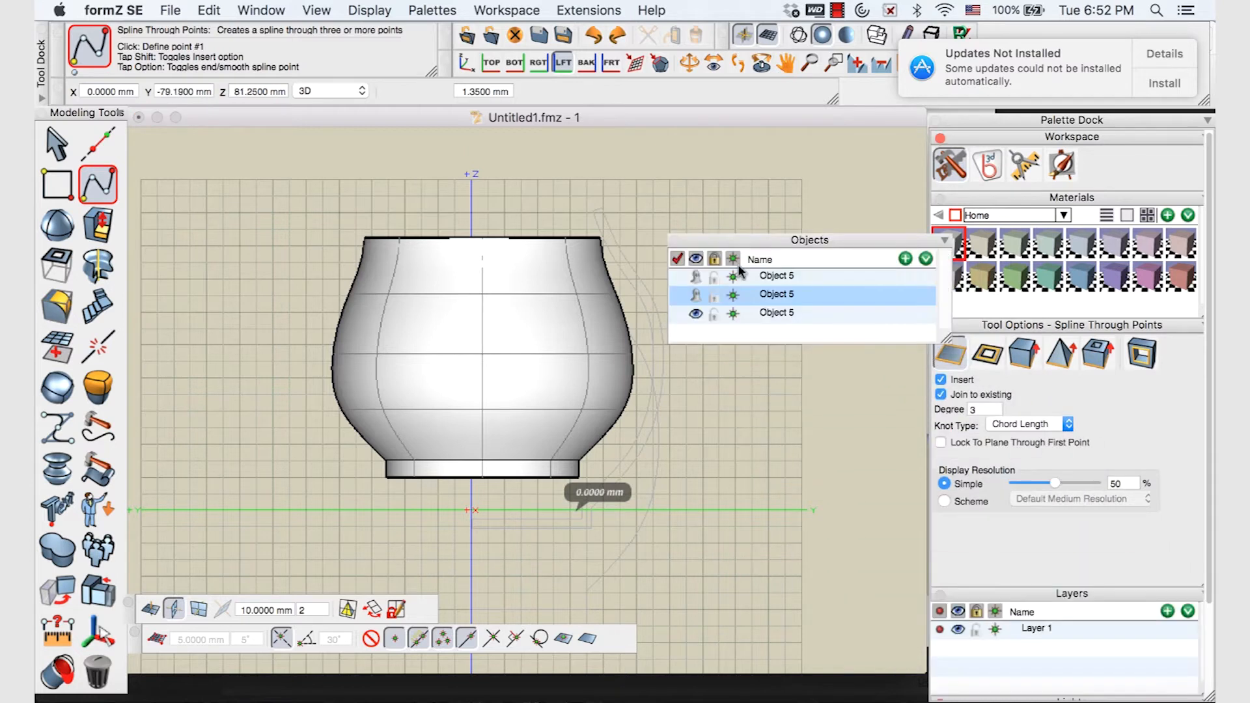
left_click_drag(947, 343, 920, 507)
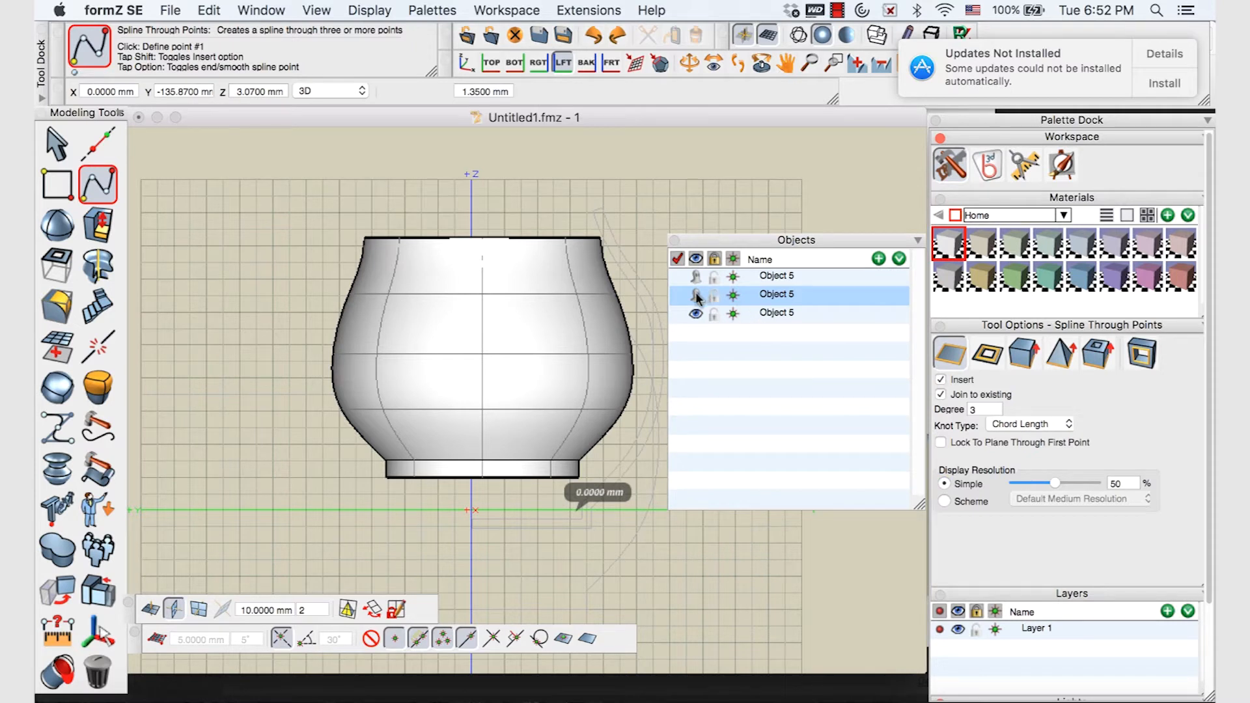
left_click(695, 315)
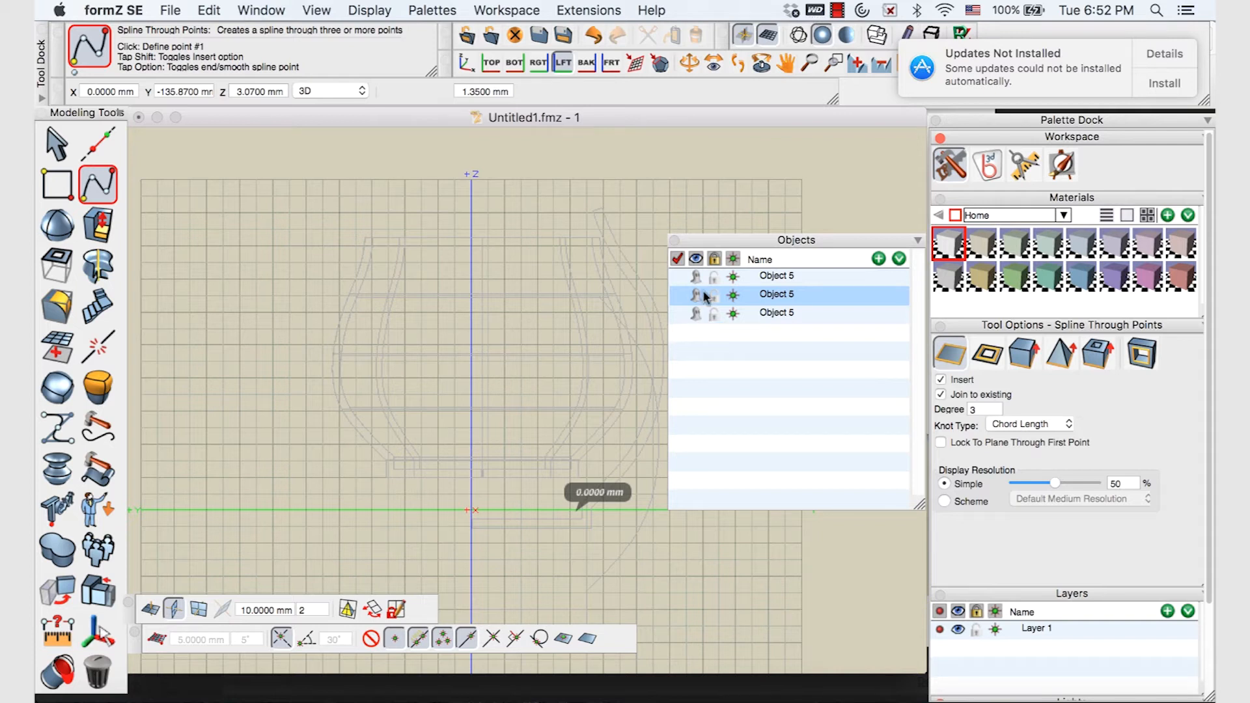
left_click(698, 295)
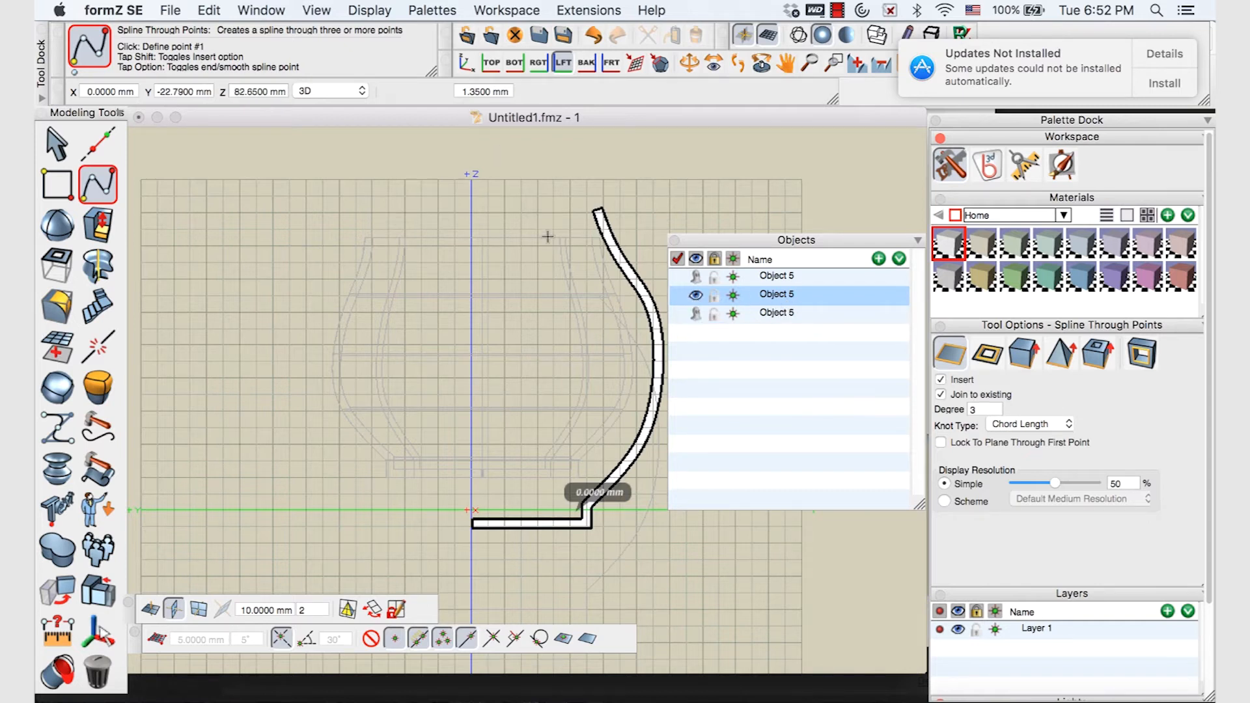
Pick the profile's top end edge at a finer topological level, then deselect it
scroll(549, 233, "down", 3)
scroll(589, 225, "up", 8)
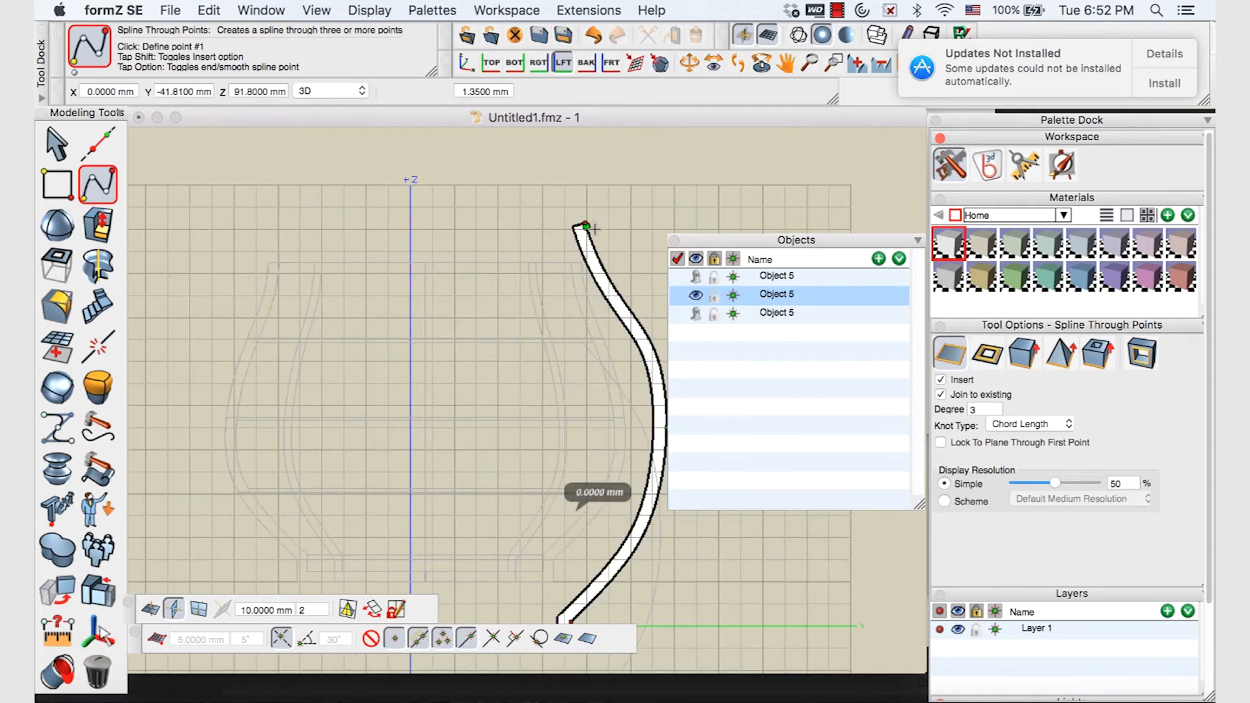
scroll(590, 233, "up", 3)
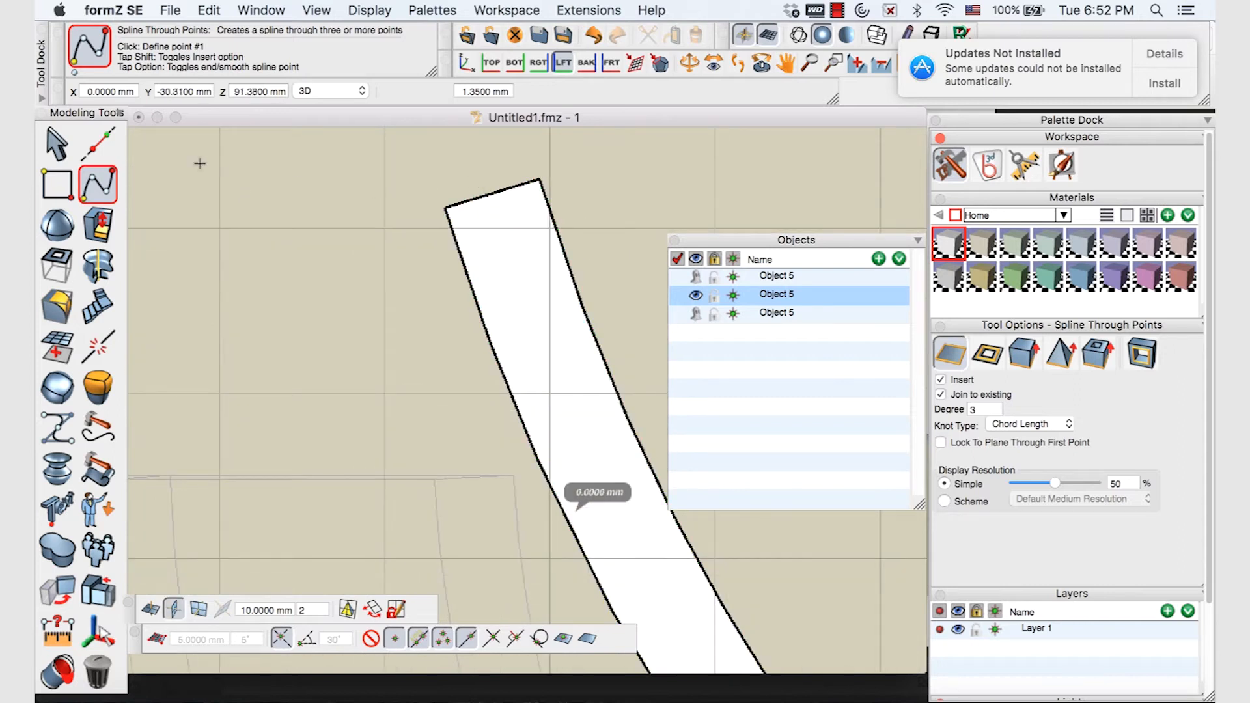
left_click(57, 142)
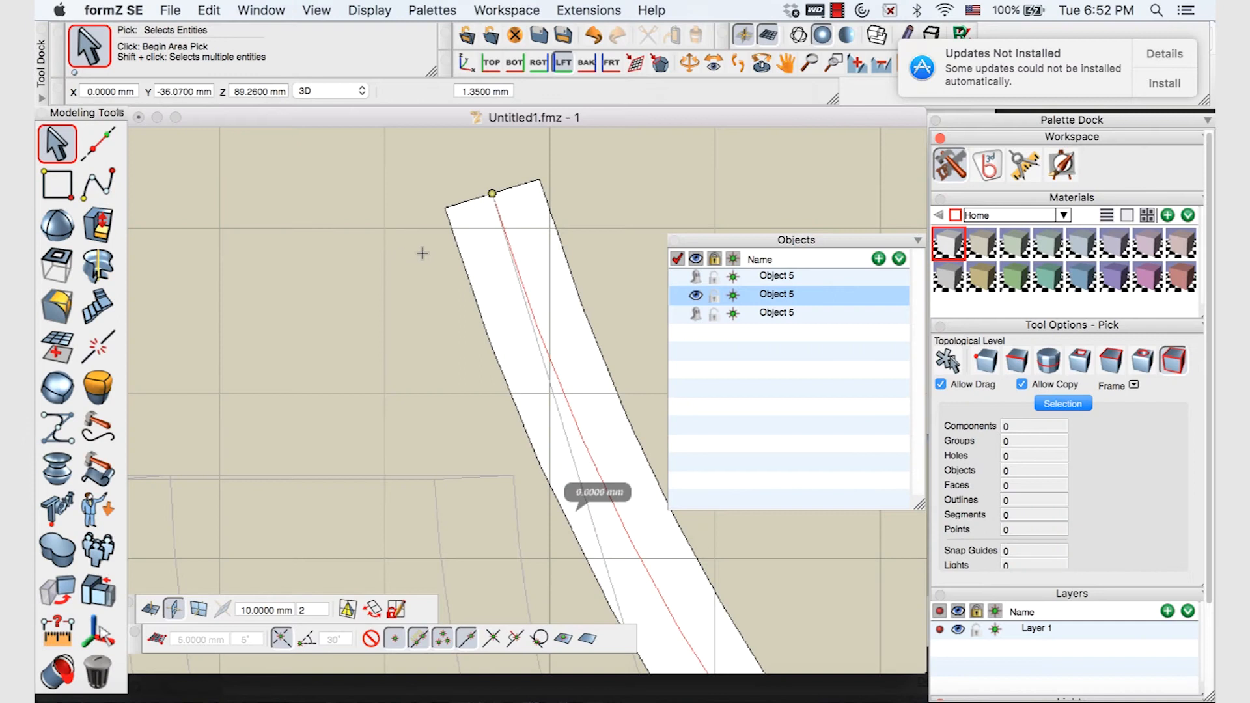
left_click(69, 145)
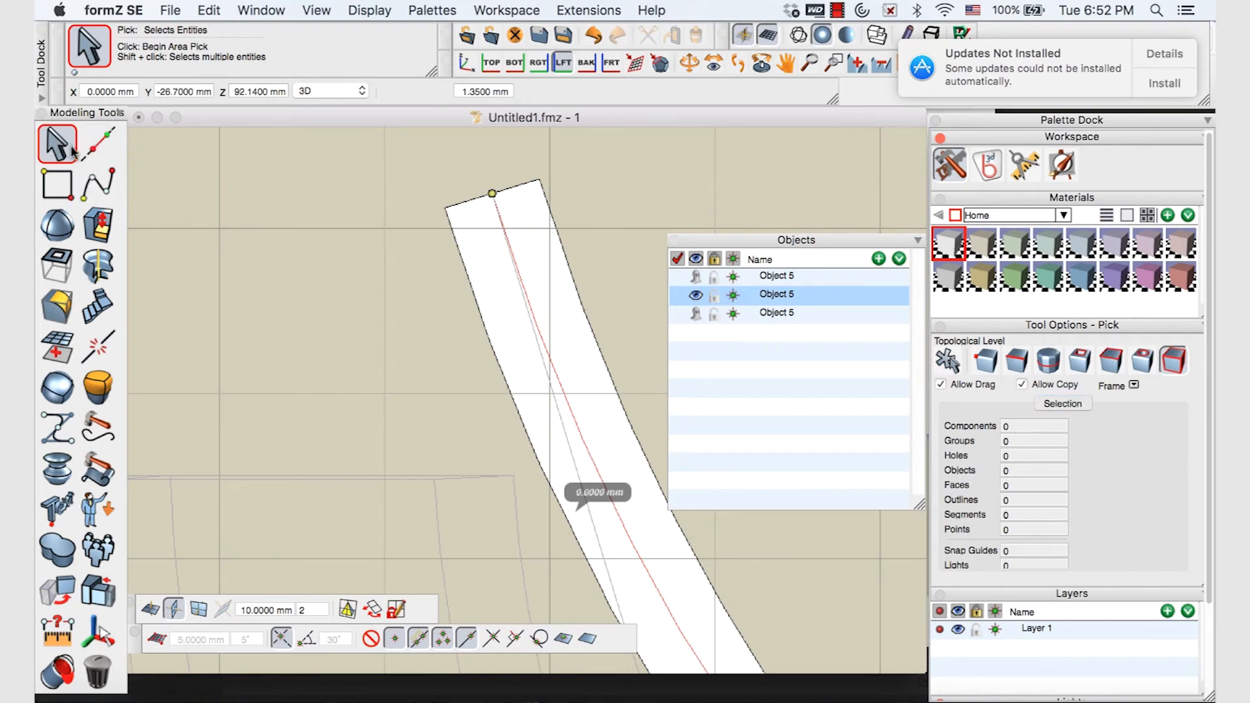
left_click(1018, 362)
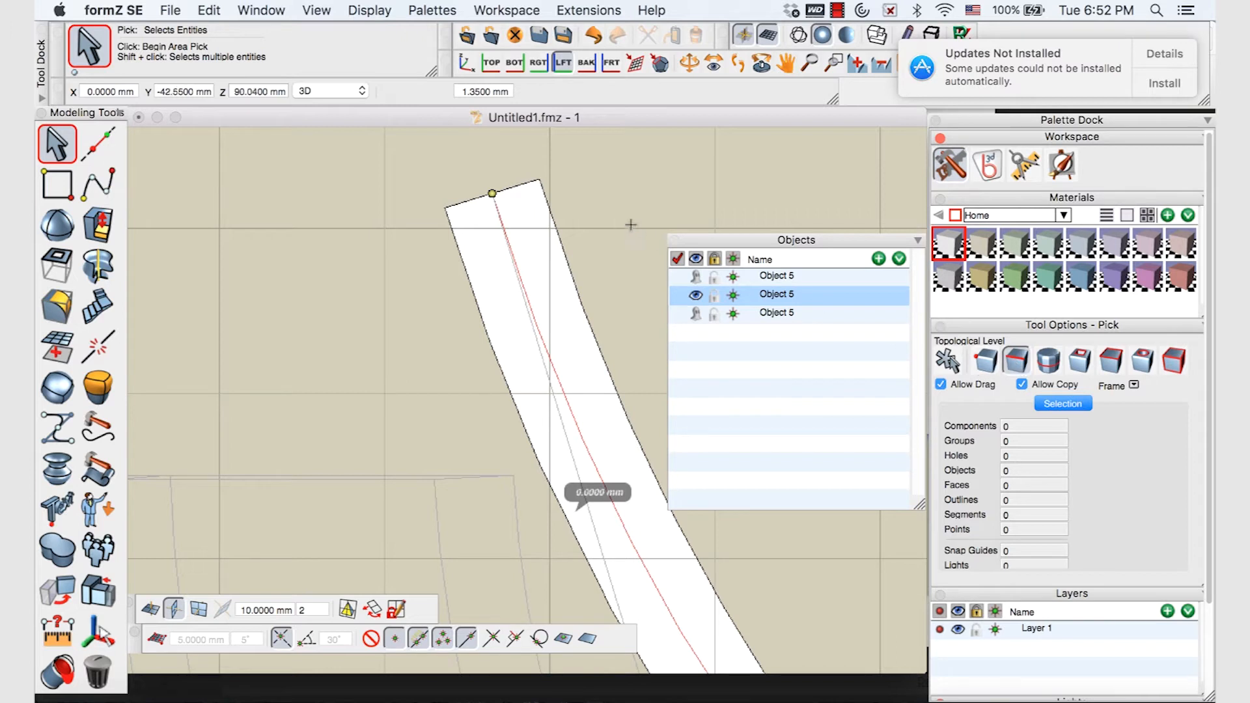
left_click(519, 192)
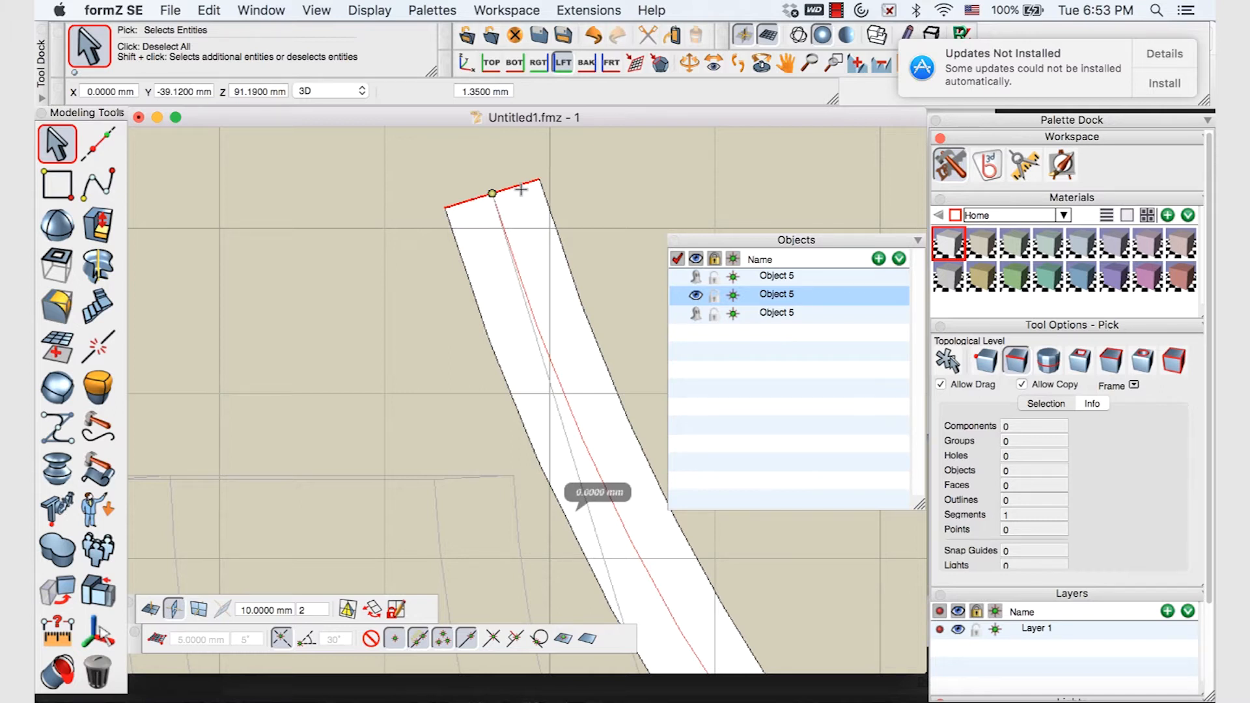
left_click(520, 189)
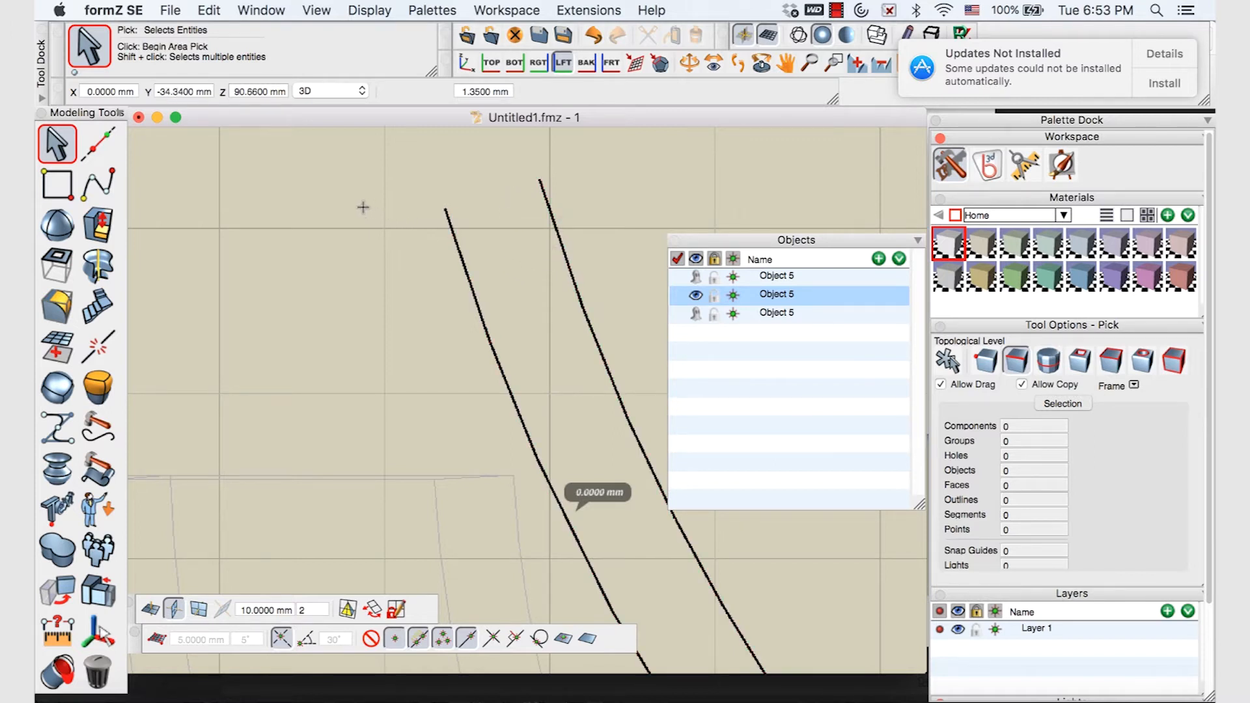
left_click(107, 183)
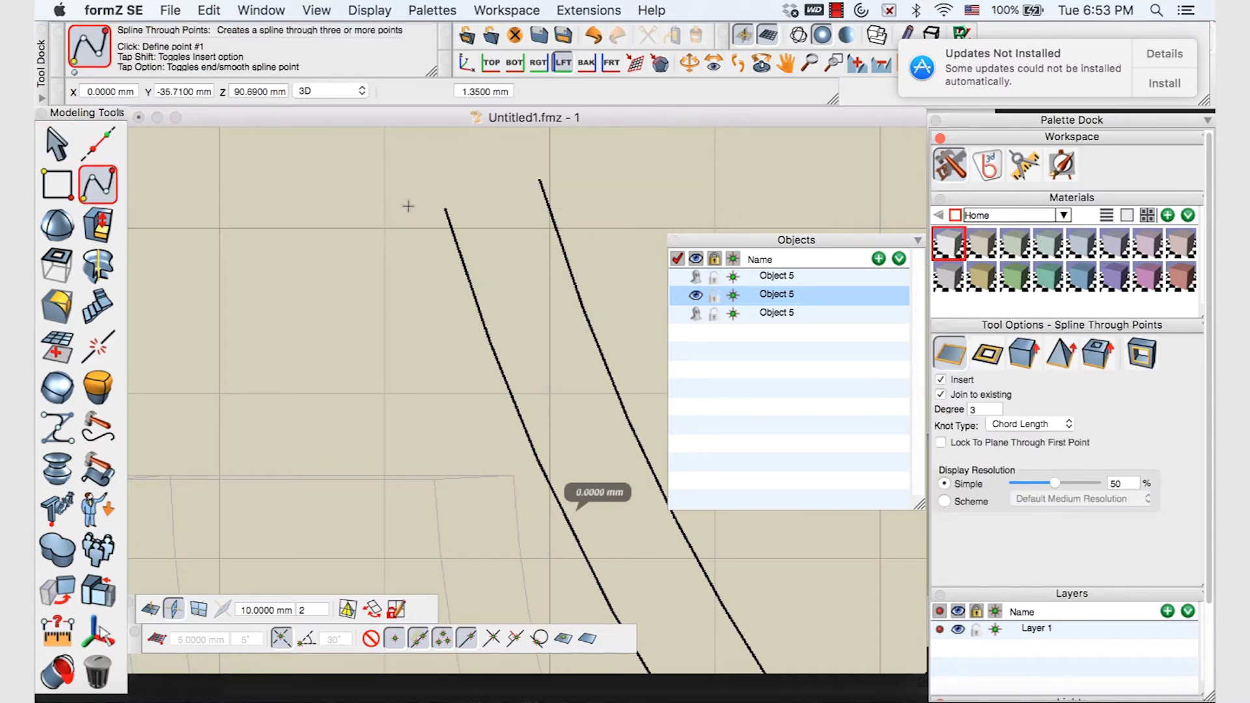
Draw a rounded spline rim from the left curve's top end to the right curve's end
left_click(443, 208)
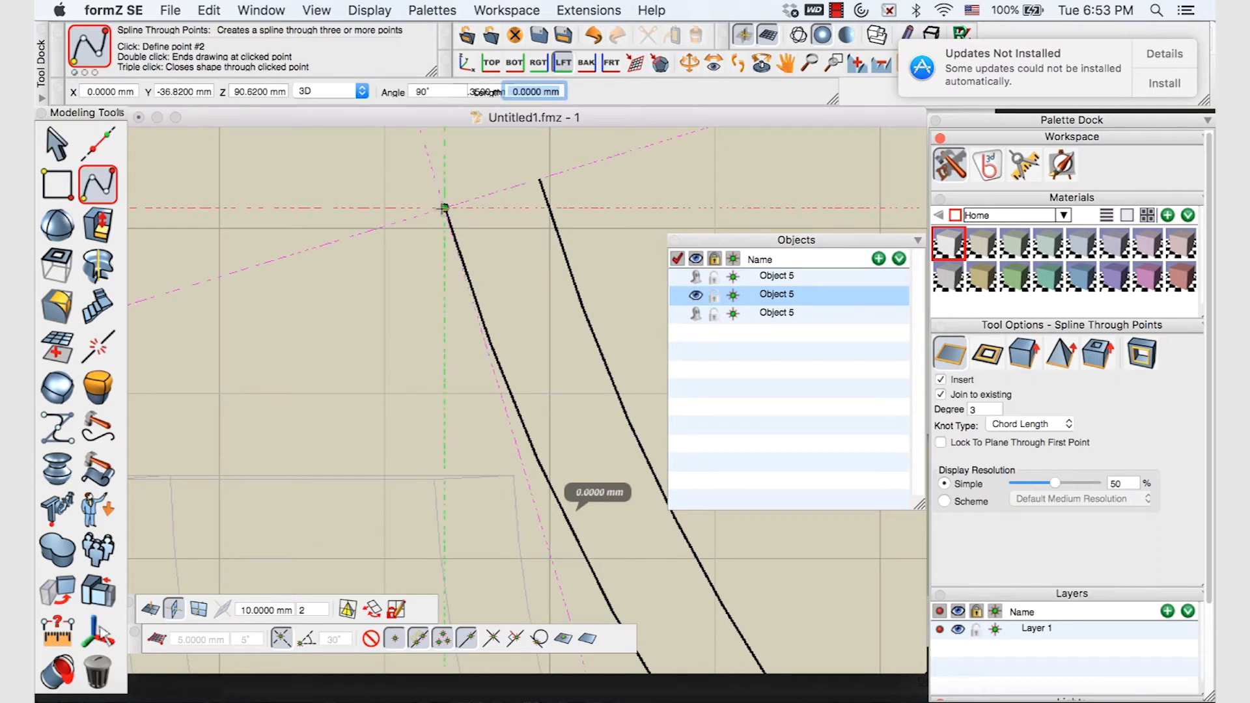
left_click(459, 183)
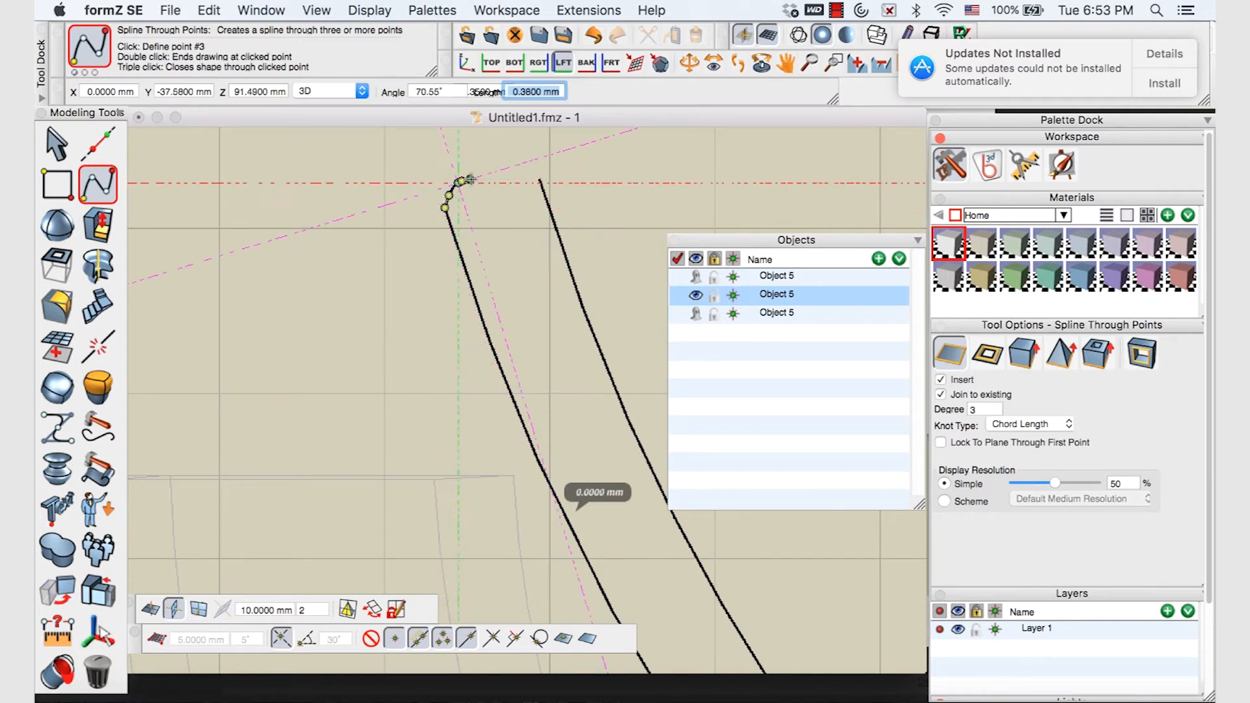
left_click(482, 175)
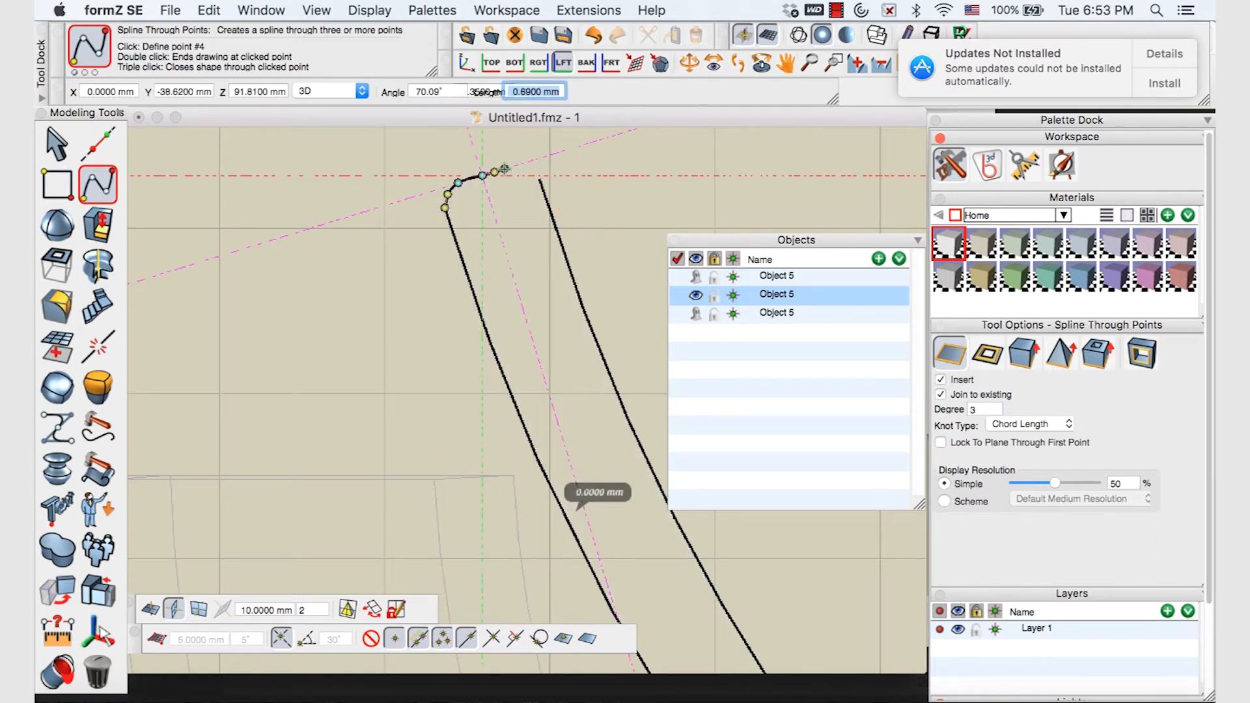
key("super+z")
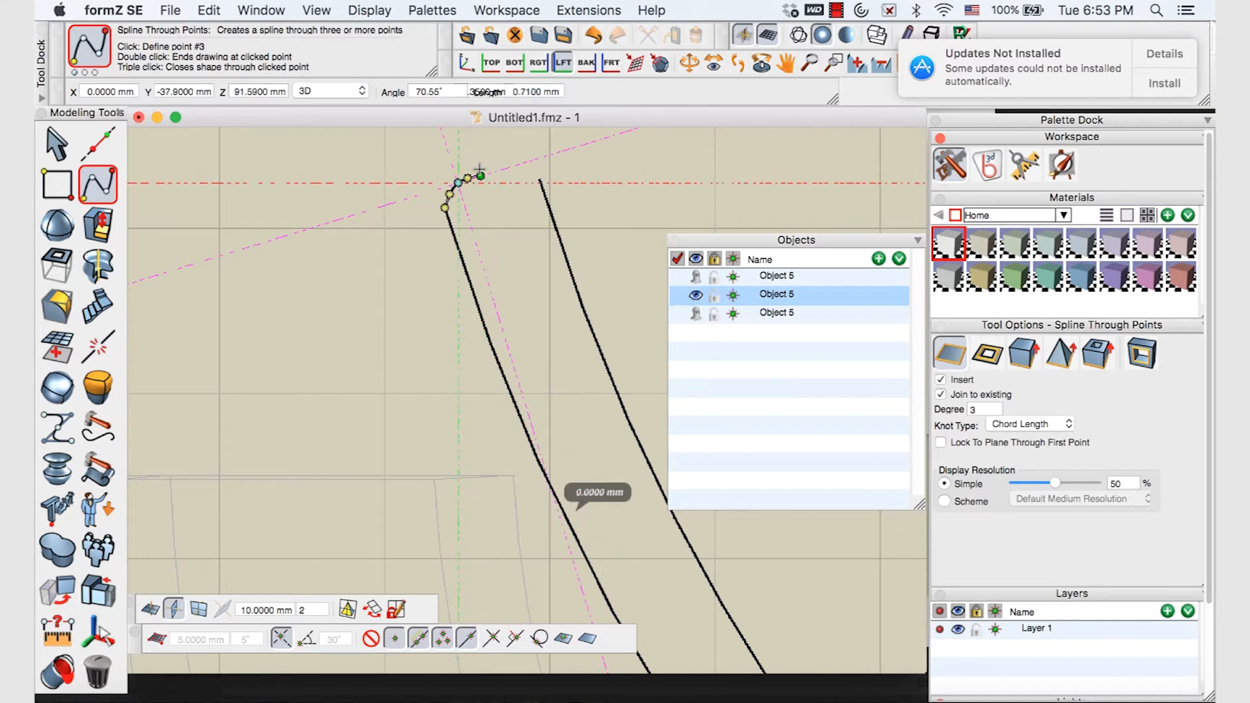
left_click(515, 160)
double_click(539, 180)
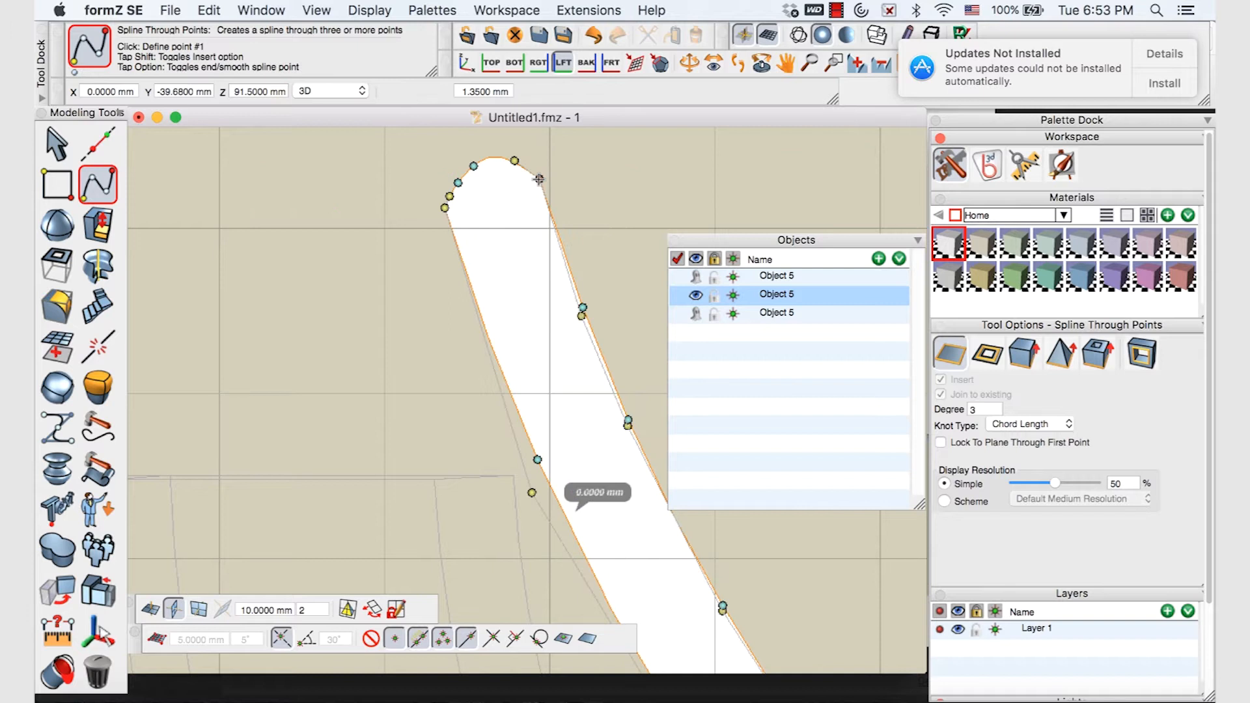
left_click(473, 166)
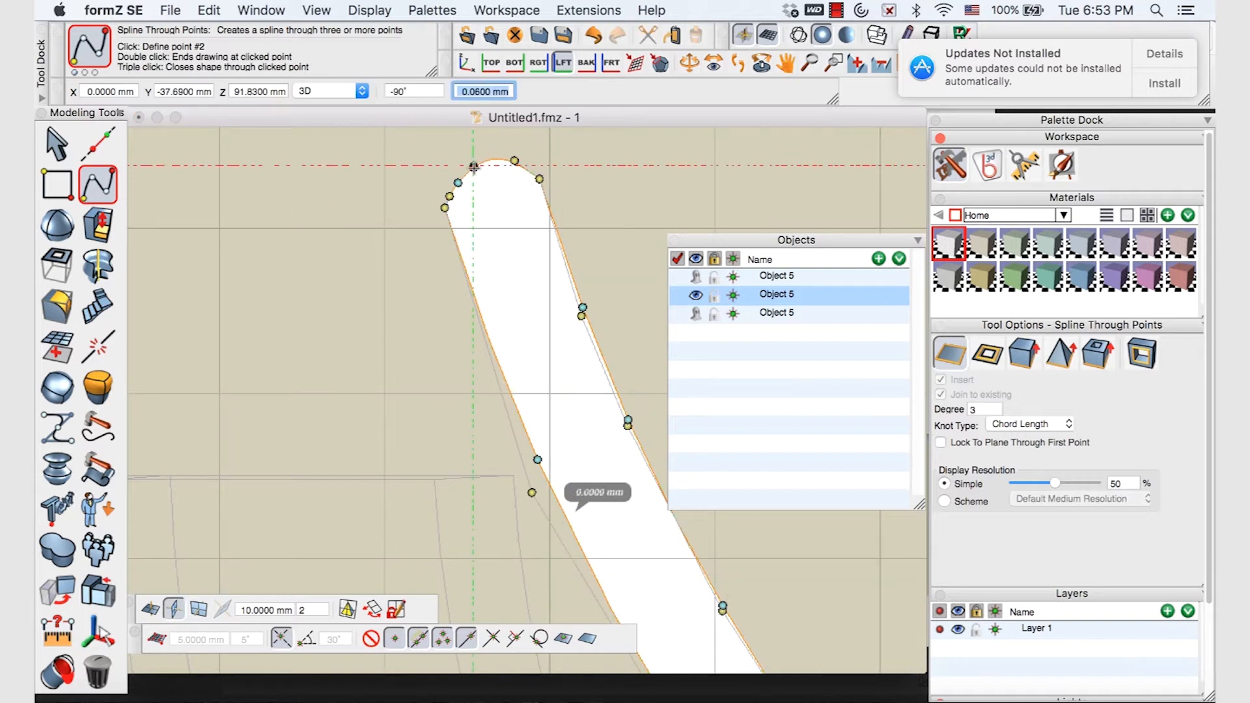
left_click(474, 168)
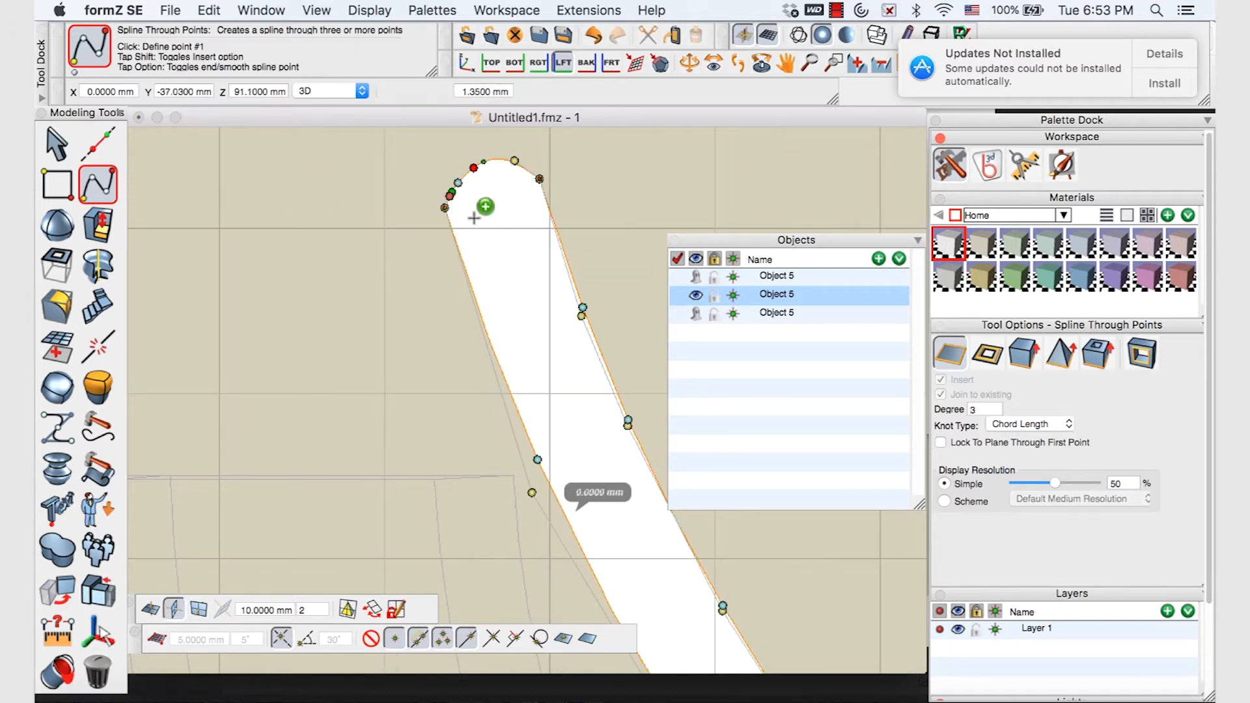
Frame the whole closed wall profile in view and ready the Revolve tool
scroll(657, 298, "down", 5)
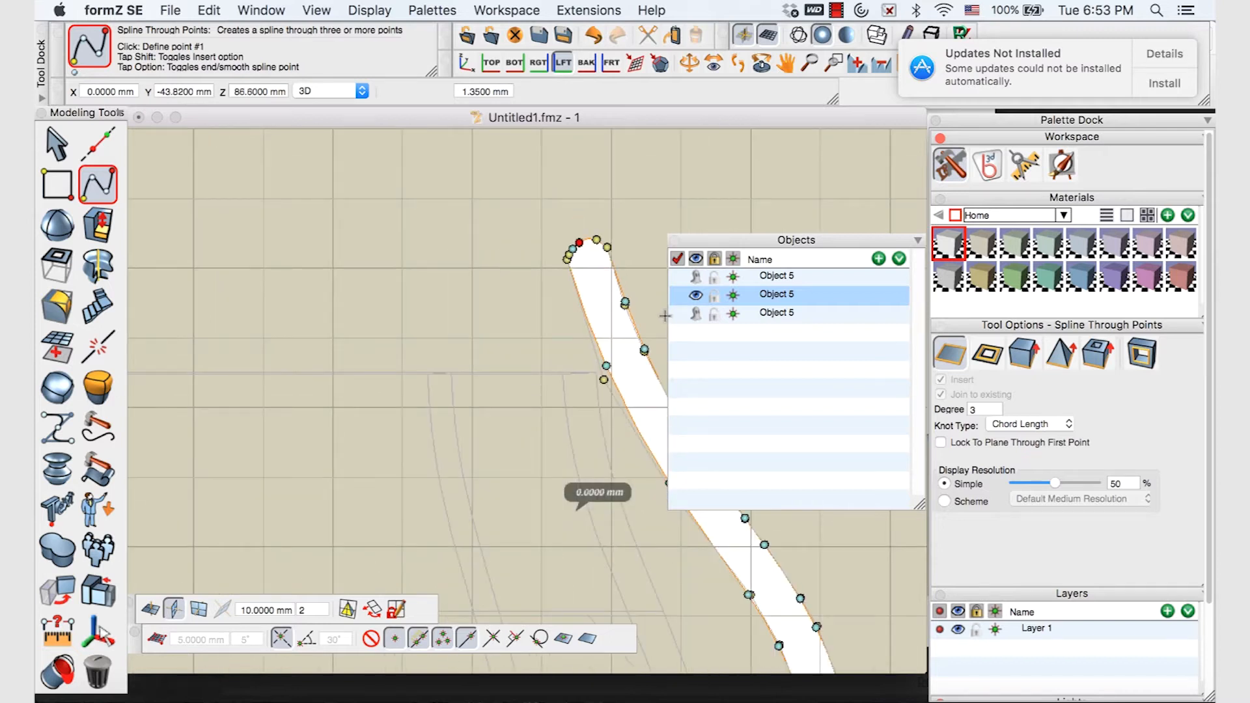
scroll(576, 261, "up", 5)
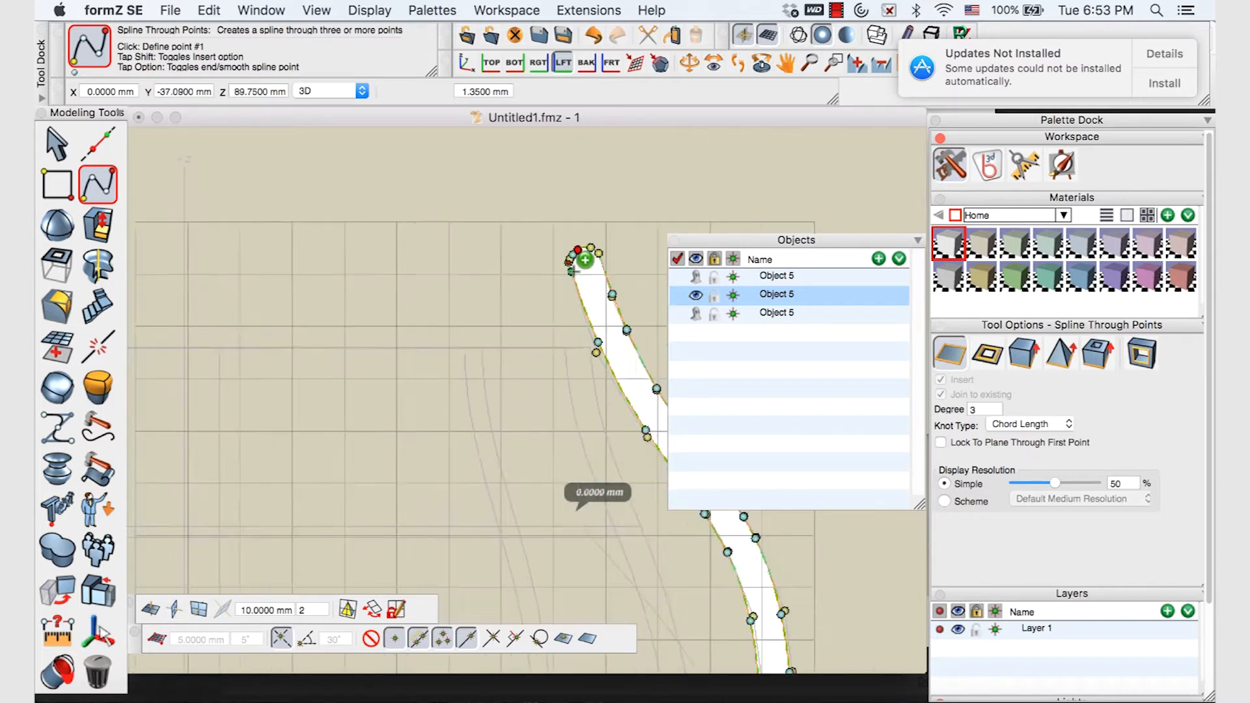
scroll(497, 325, "up", 2)
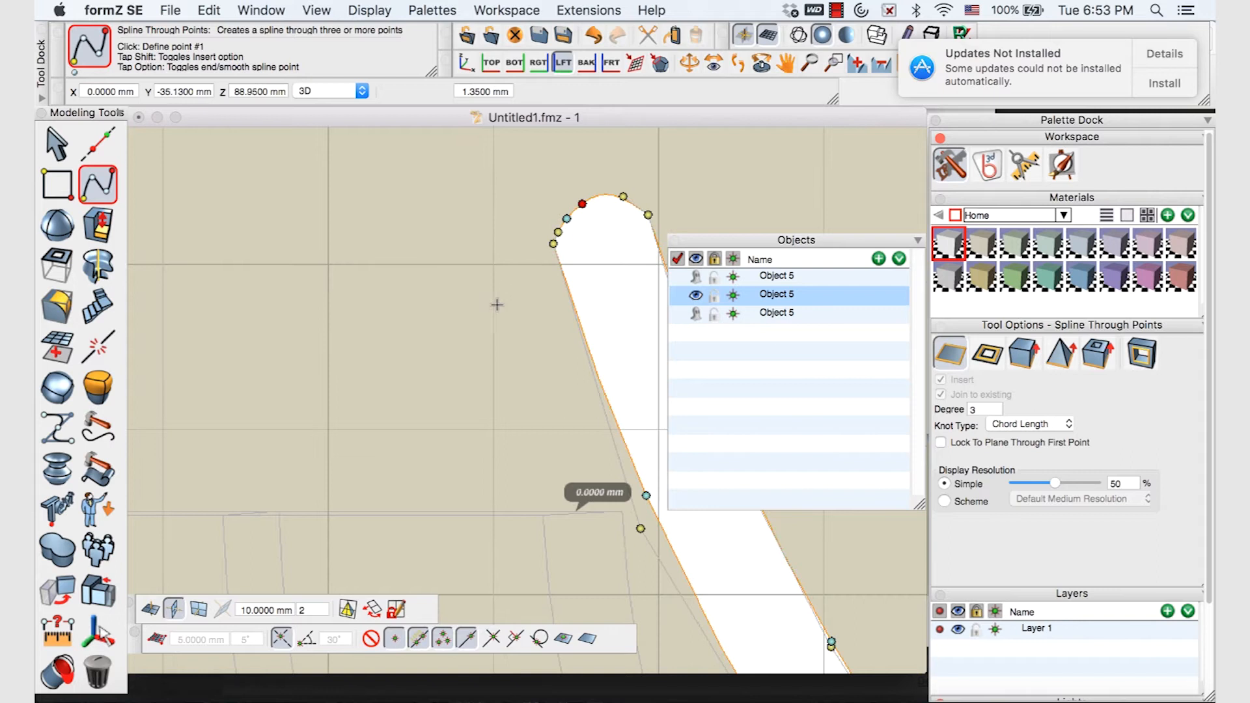
scroll(498, 325, "down", 10)
middle_click_drag(356, 412, 255, 141)
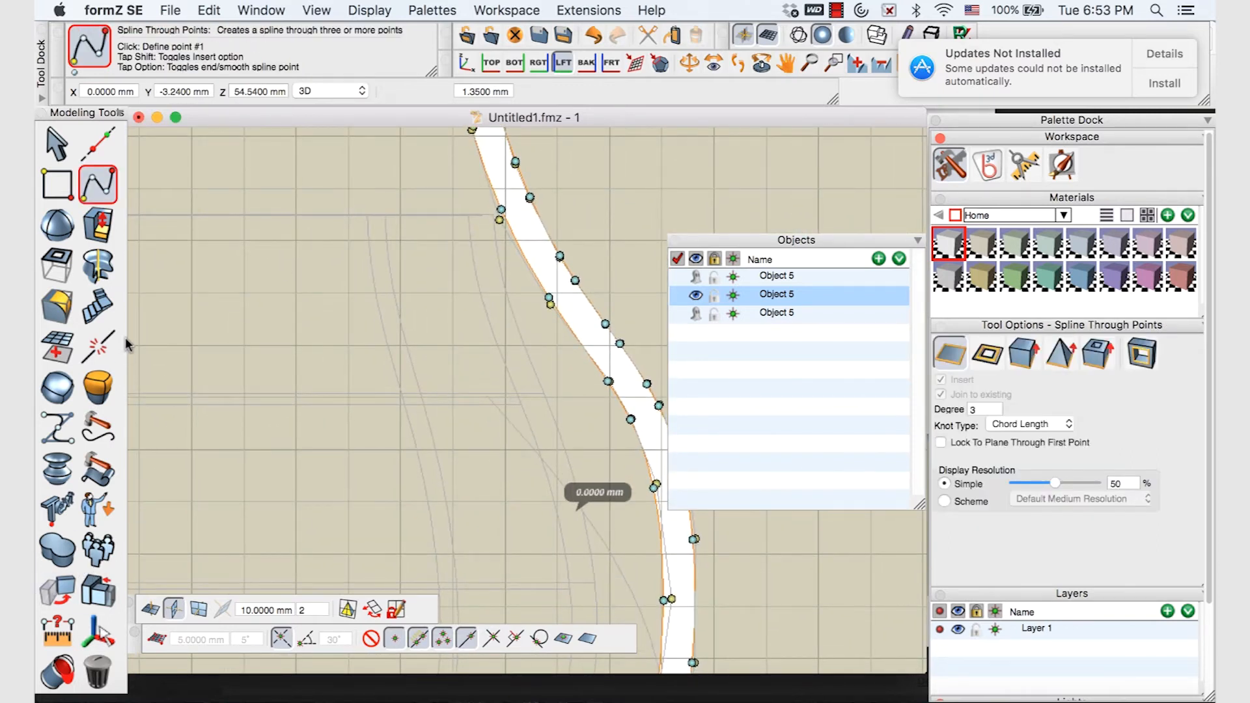
left_click(98, 266)
Revolve the wall profile 360° around the Z axis
scroll(490, 303, "down", 8)
middle_click_drag(505, 309, 505, 287)
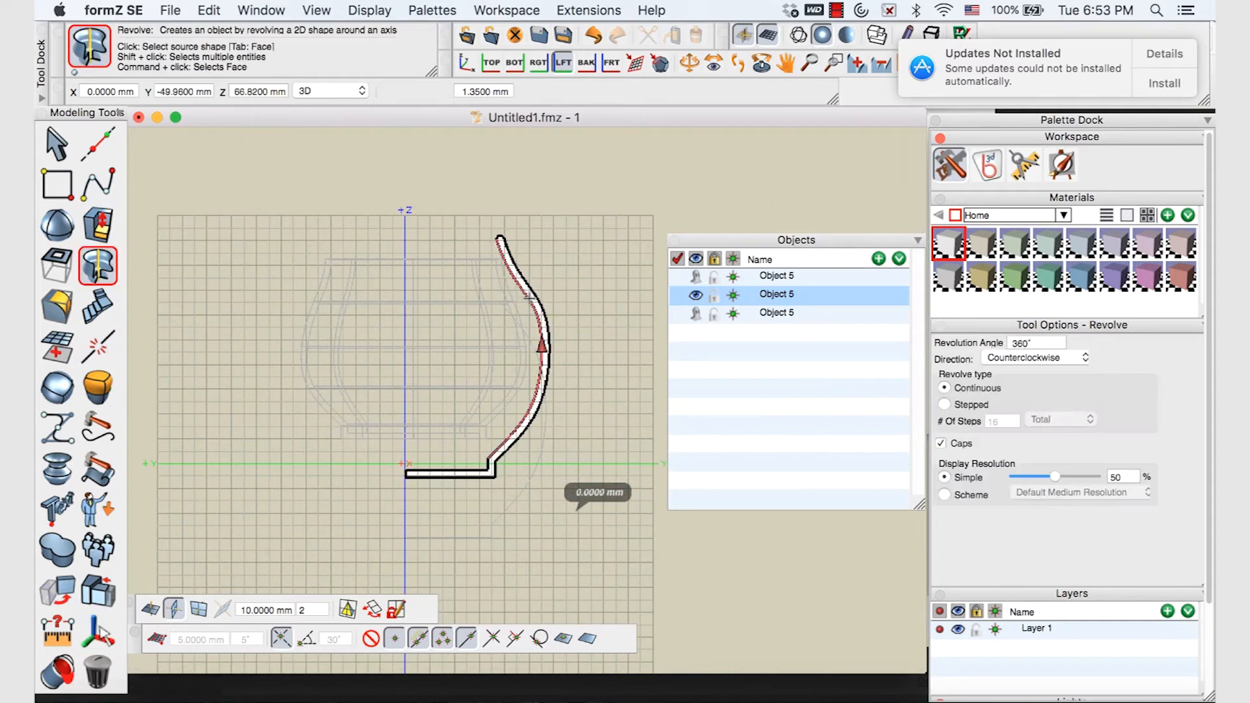
scroll(531, 296, "up", 6)
scroll(530, 296, "down", 3)
left_click(536, 295)
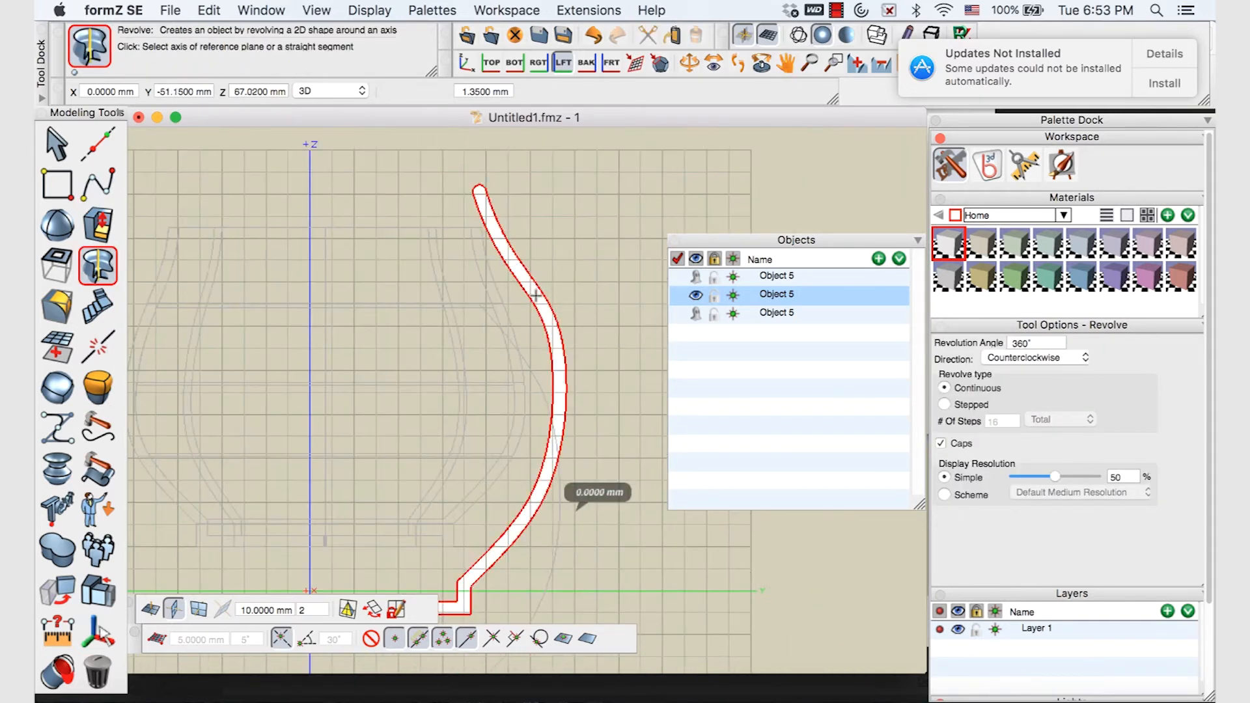
left_click(310, 277)
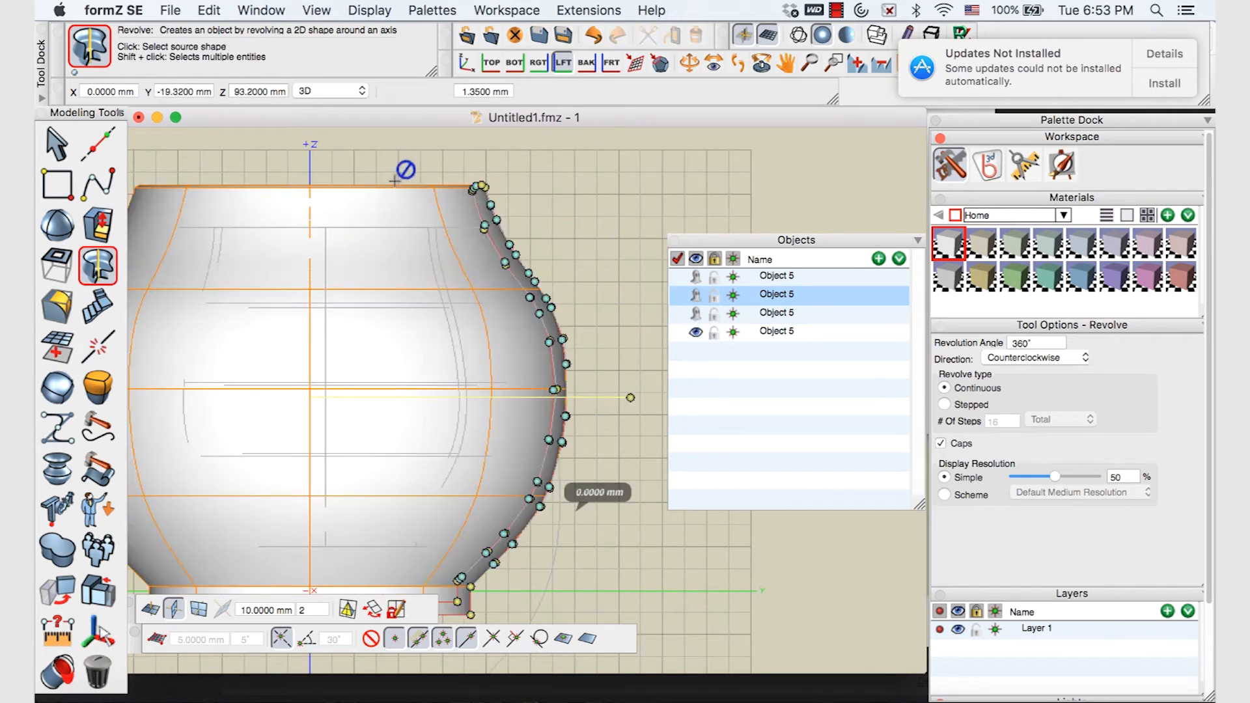
Orbit and pan around the new pot to inspect it from above and the side
left_click(689, 63)
left_click_drag(401, 221, 452, 304)
scroll(443, 284, "up", 4)
scroll(452, 304, "up", 4)
scroll(452, 304, "down", 10)
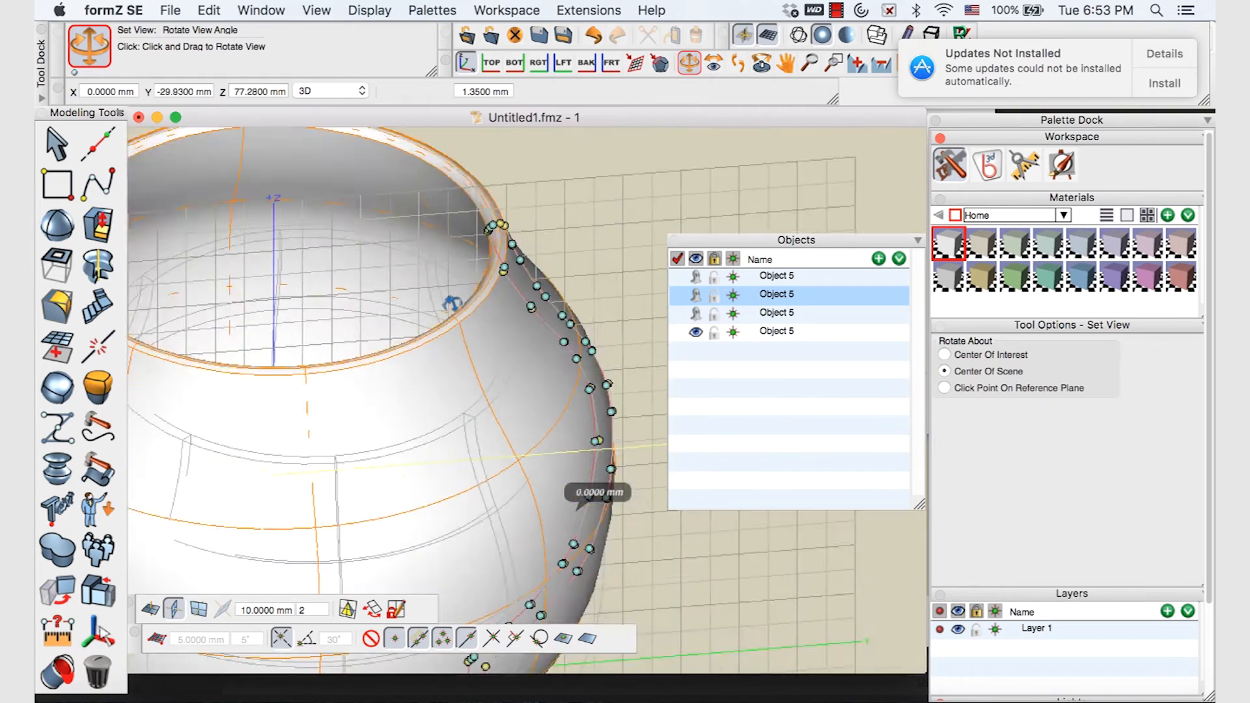
middle_click_drag(452, 304, 541, 319)
scroll(497, 313, "up", 3)
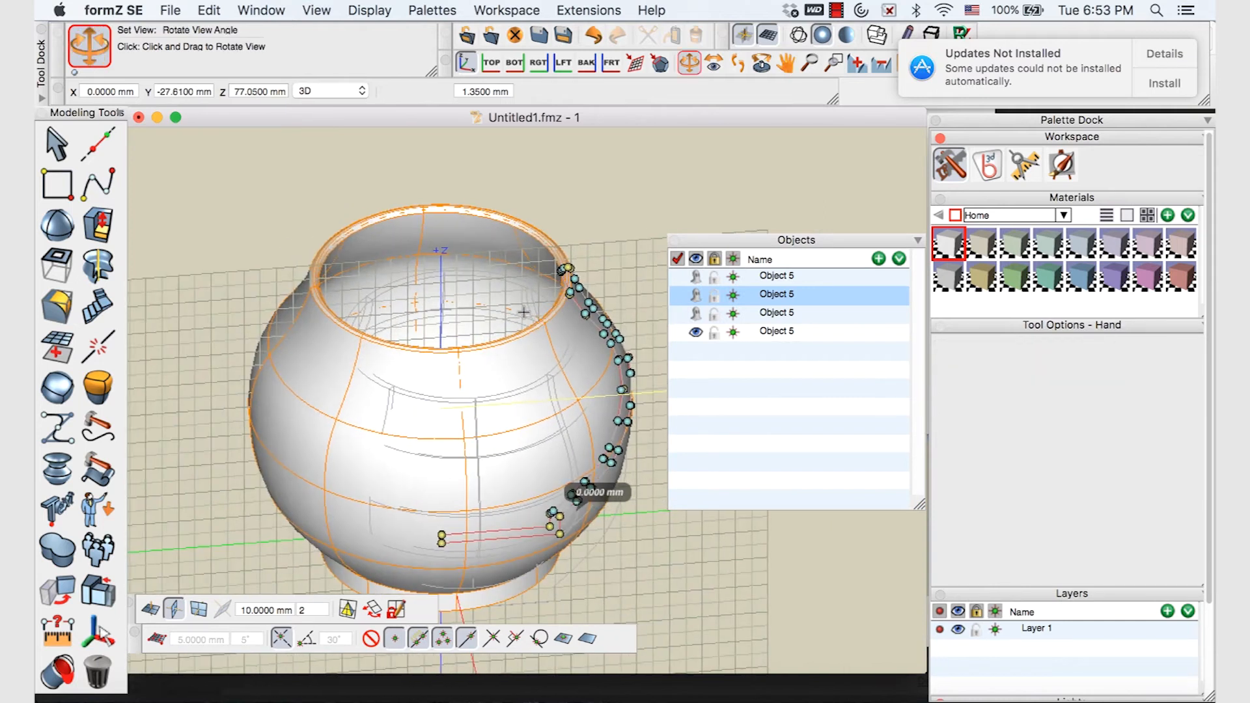
middle_click_drag(482, 351, 578, 340)
left_click_drag(578, 340, 534, 325)
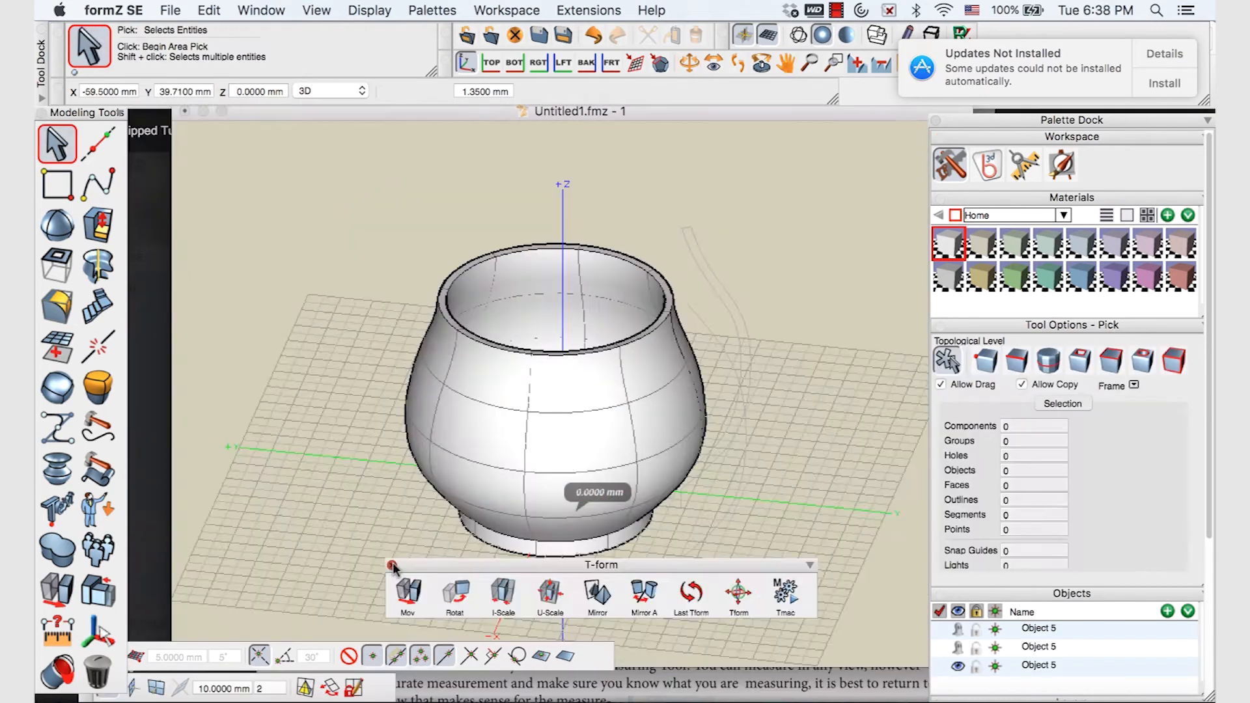
left_click(392, 565)
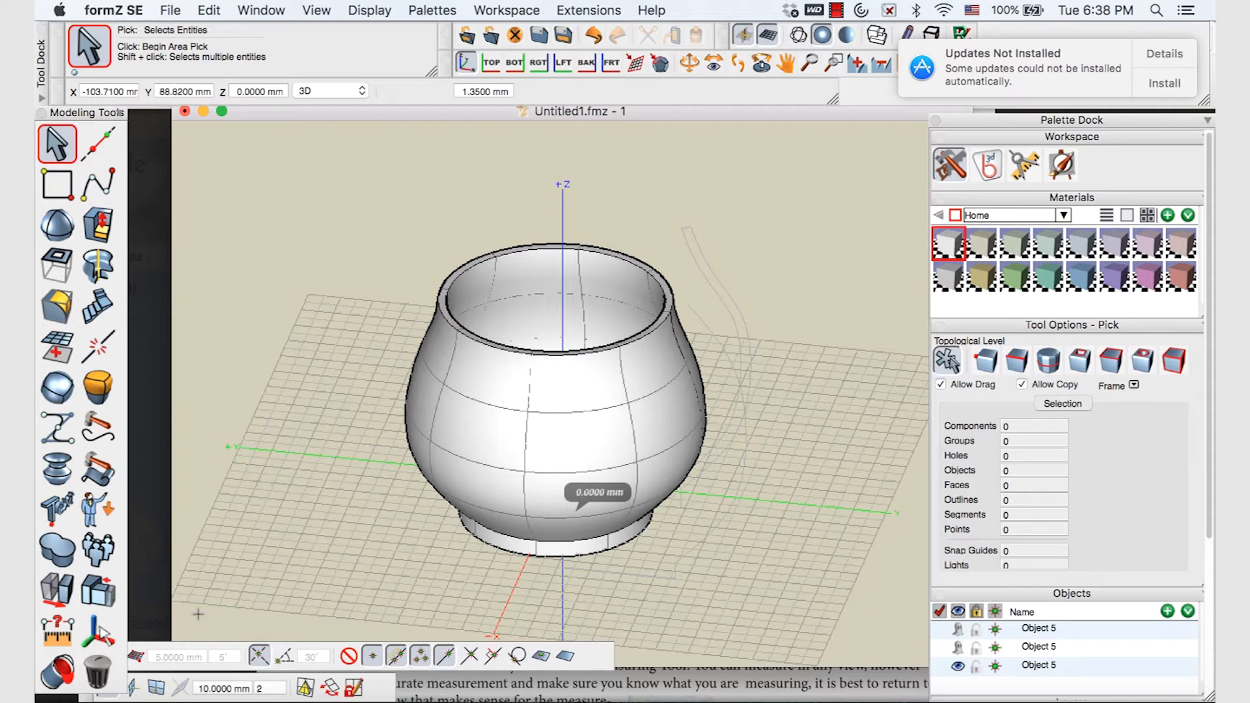
Move the pot to a new spot parallel to the reference plane
left_click(173, 687)
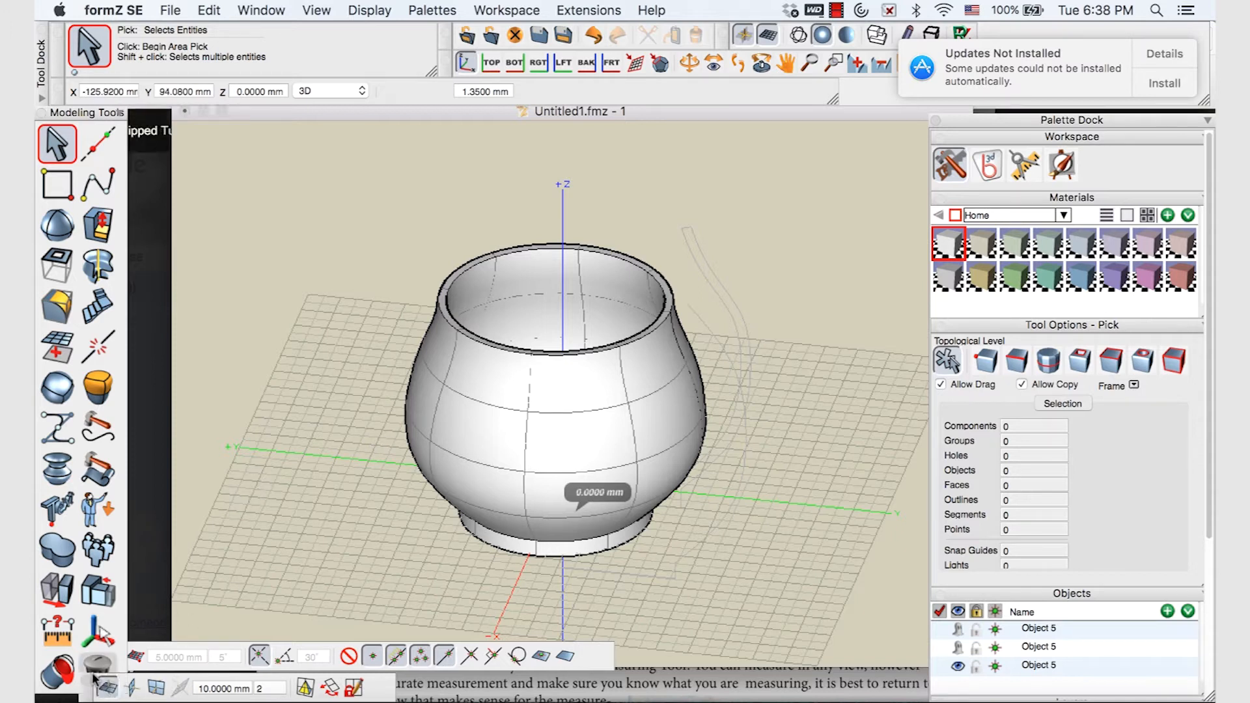
left_click_drag(84, 695, 161, 597)
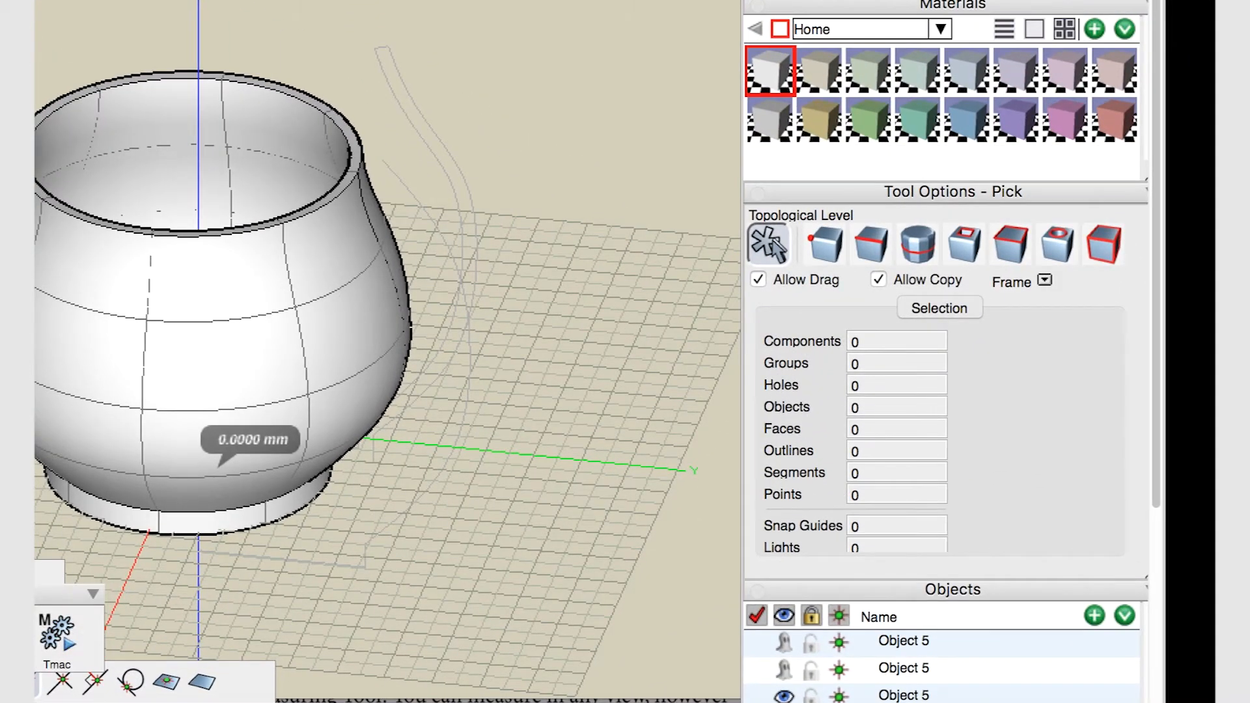
left_click(35, 635)
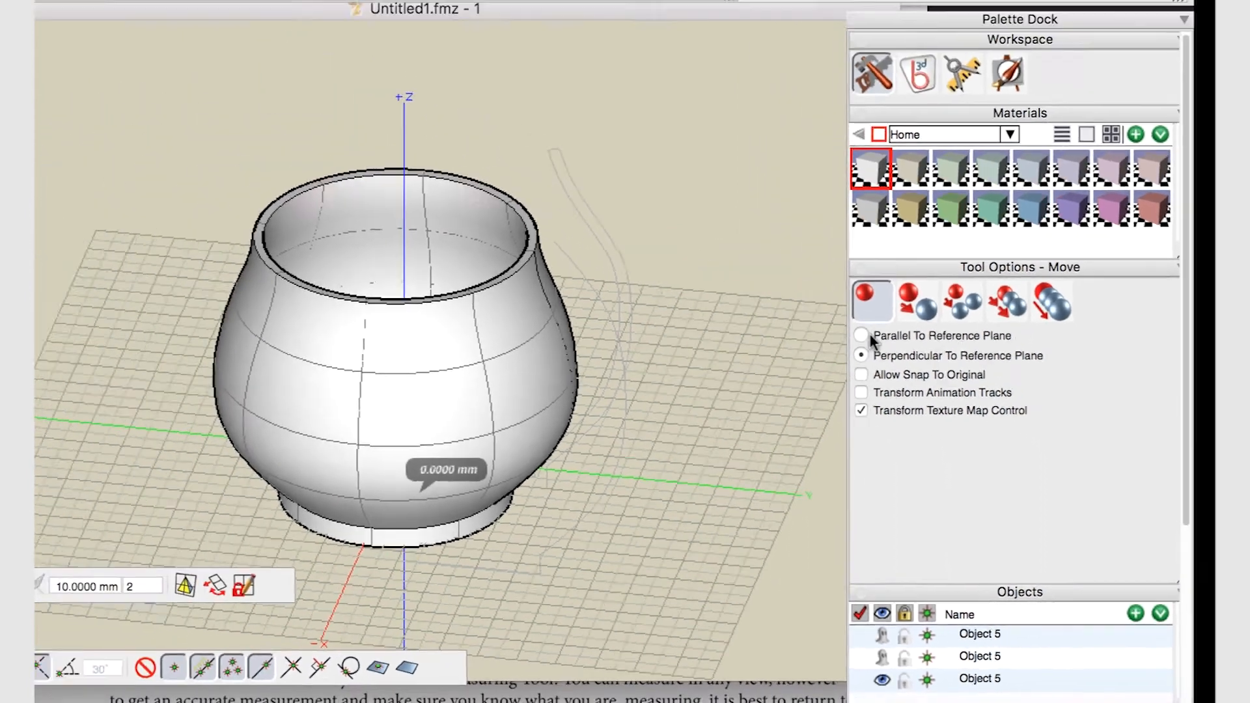
left_click(870, 334)
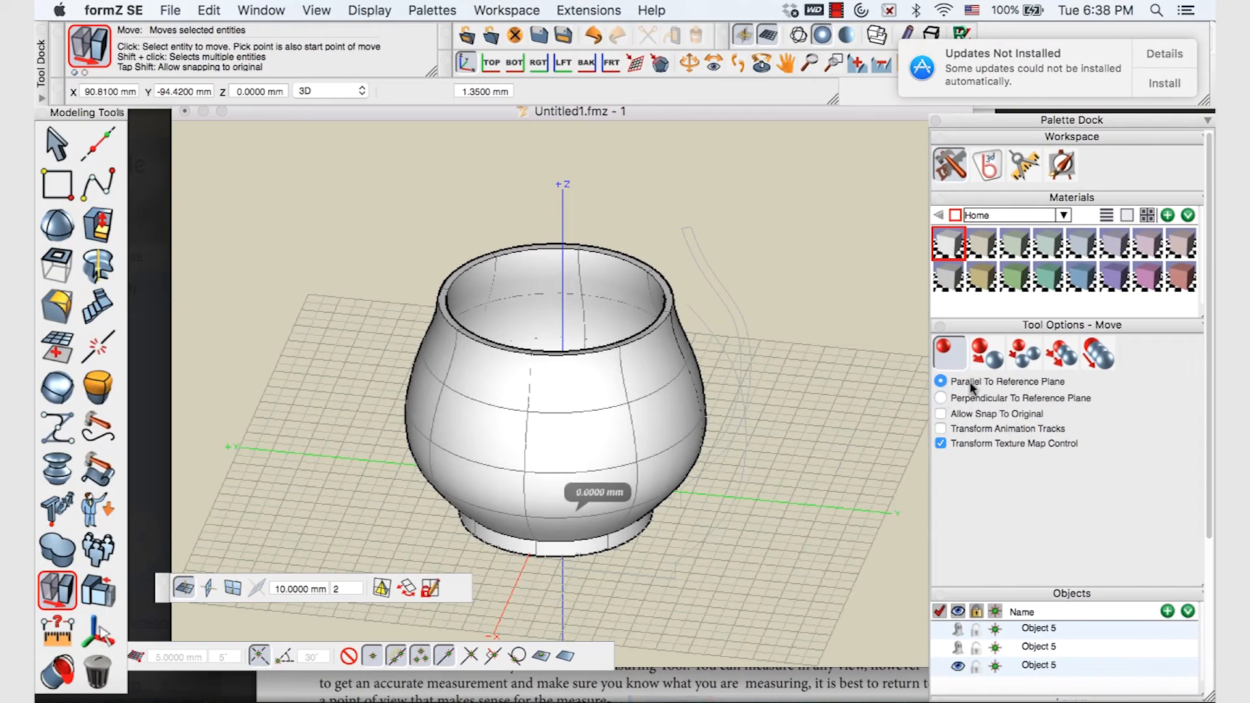
left_click(941, 398)
left_click(941, 383)
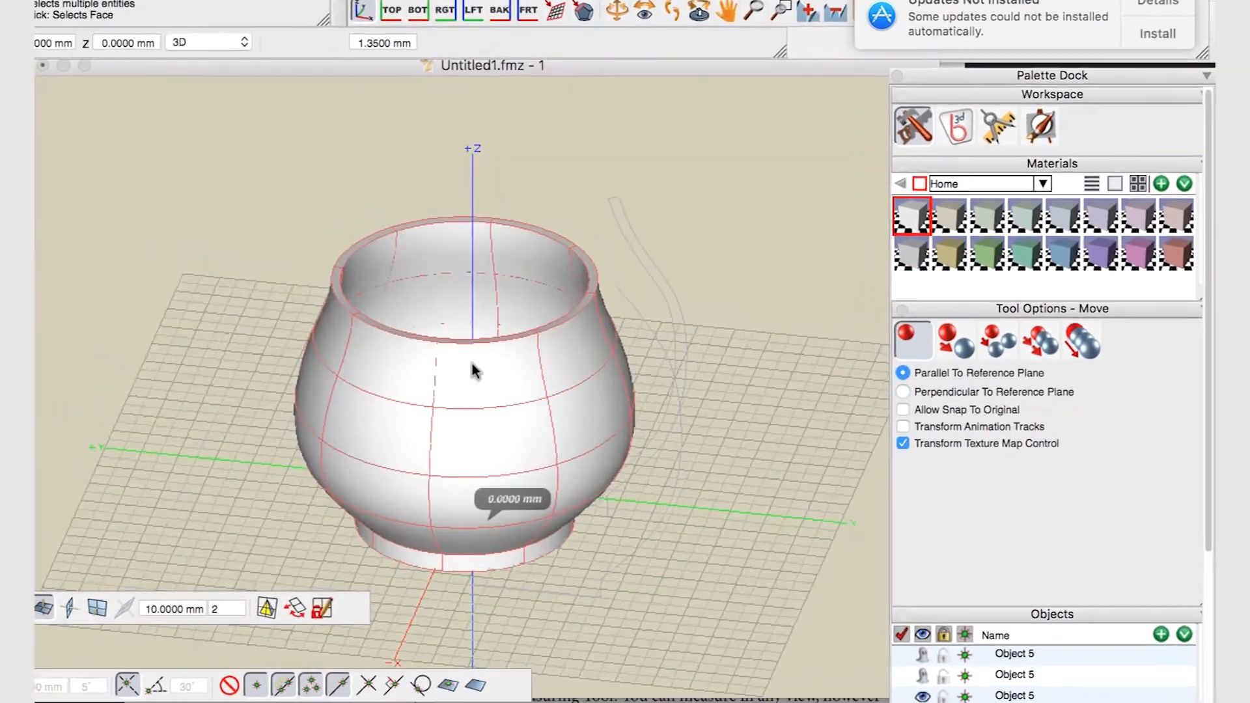
left_click(560, 372)
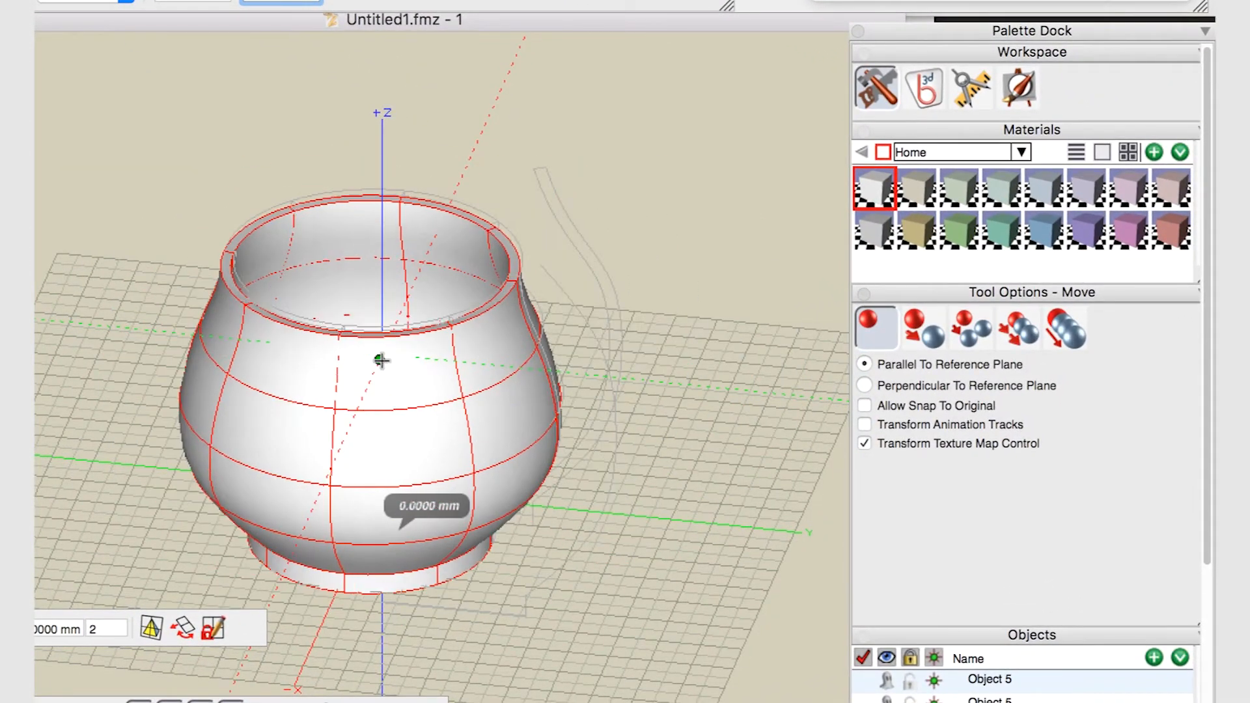
left_click(375, 356)
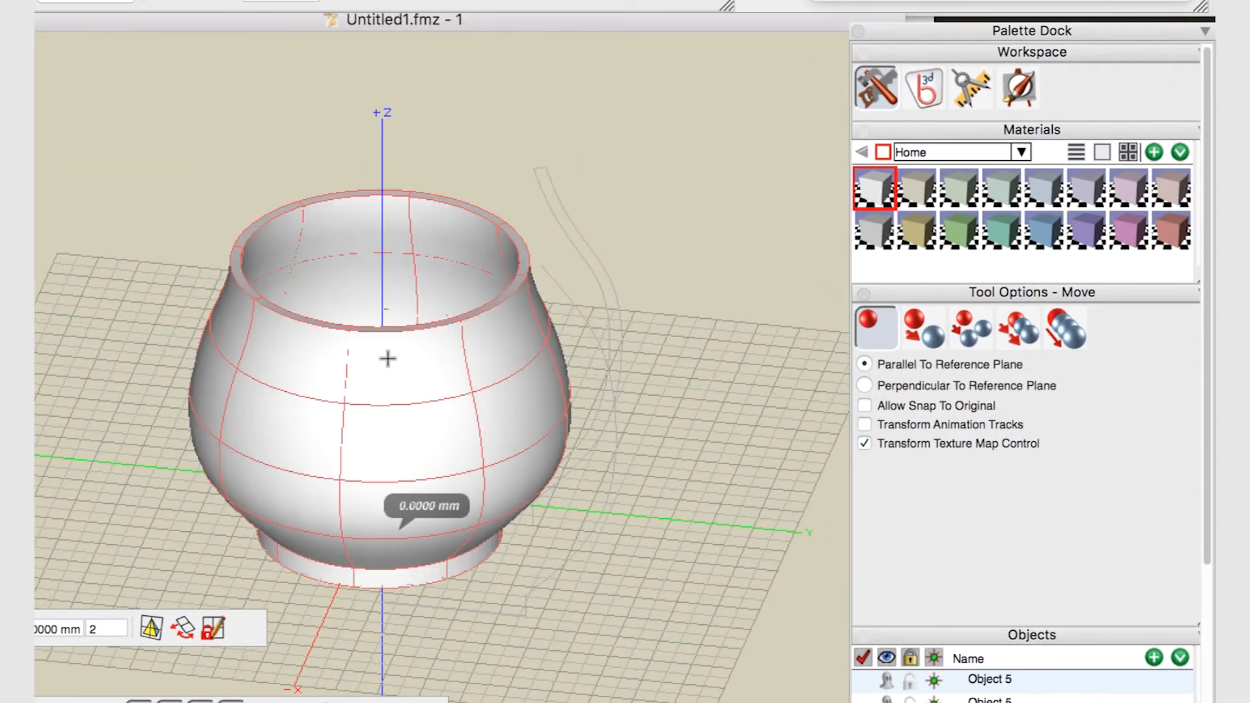
Move the pot perpendicular to the reference plane, trying the YZ and ZX vertical planes
left_click(864, 385)
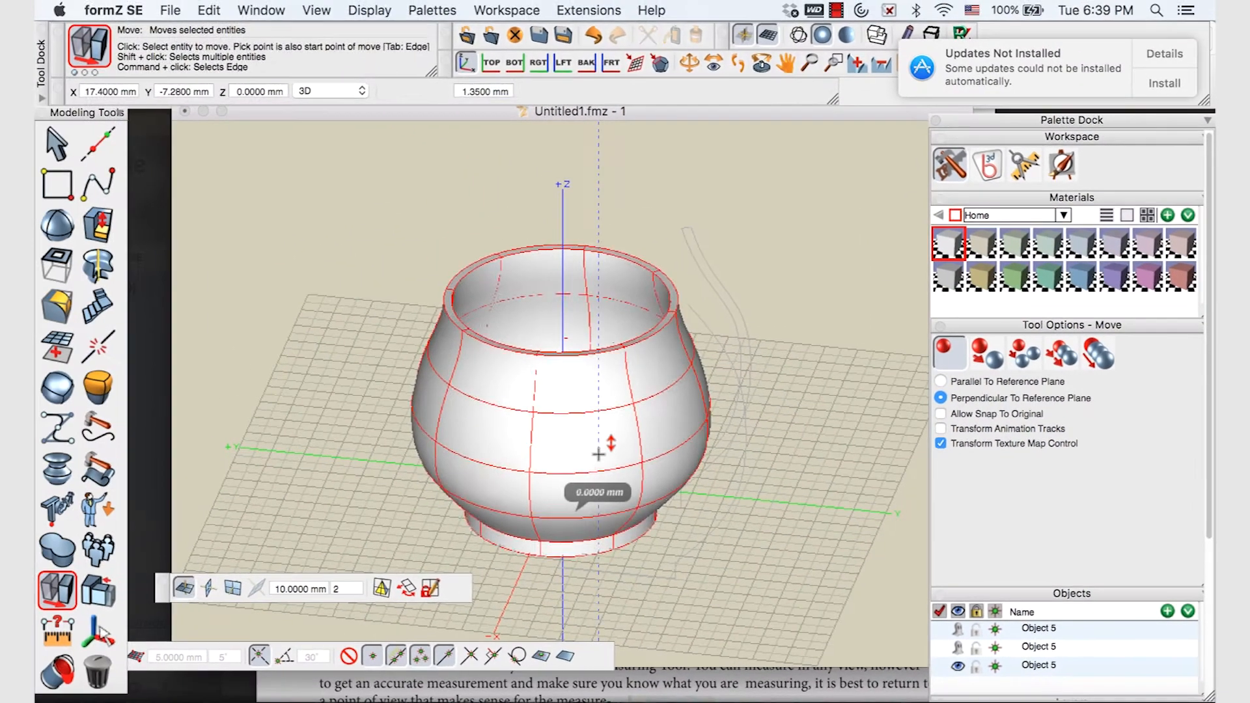
left_click(428, 458)
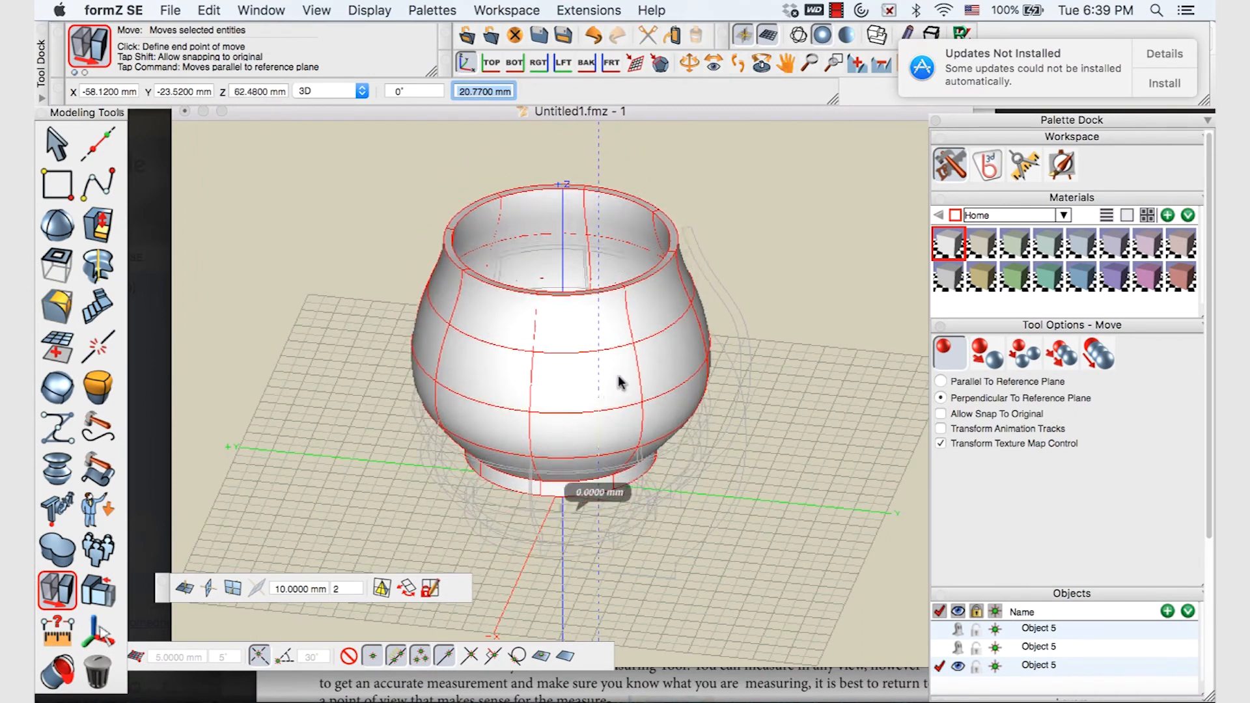
left_click(597, 443)
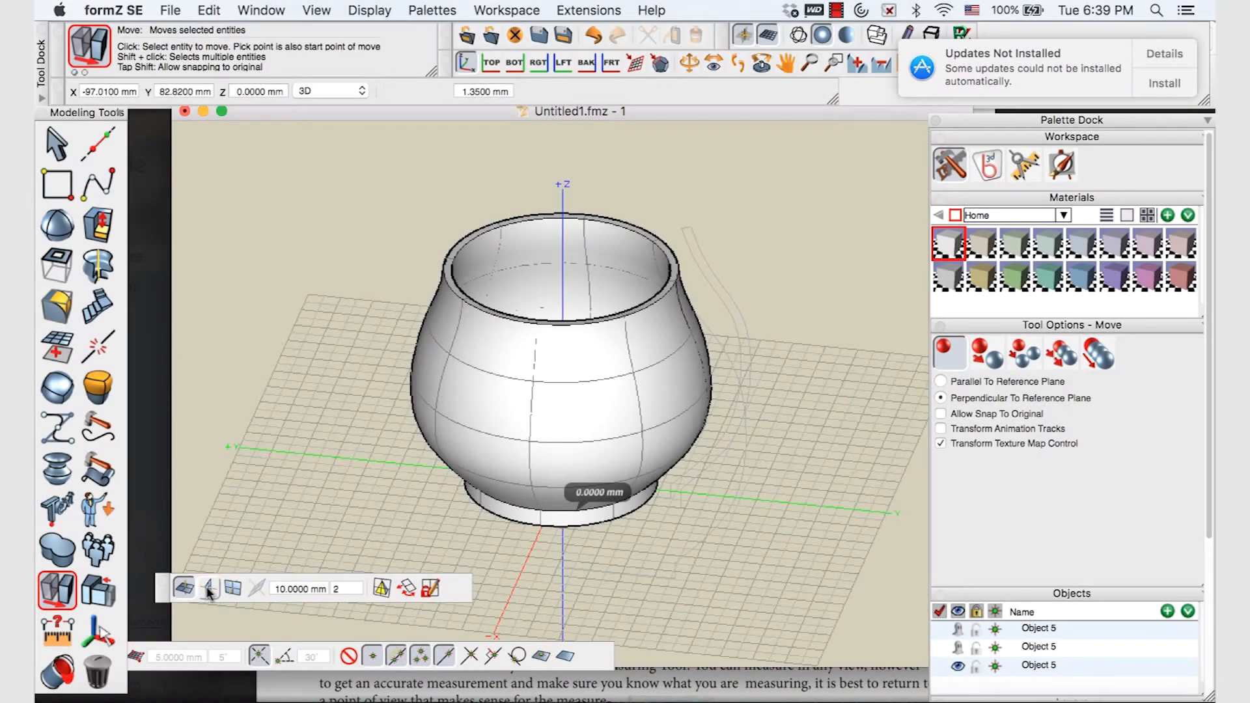
left_click(209, 591)
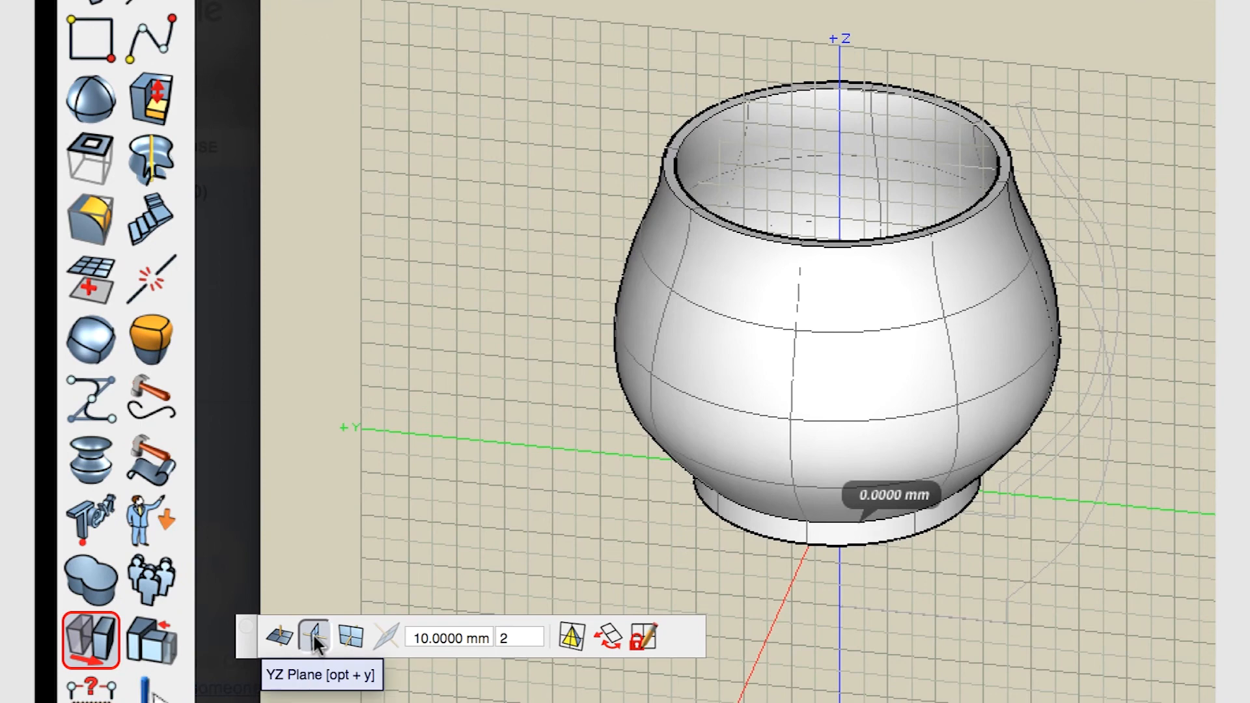
left_click(859, 392)
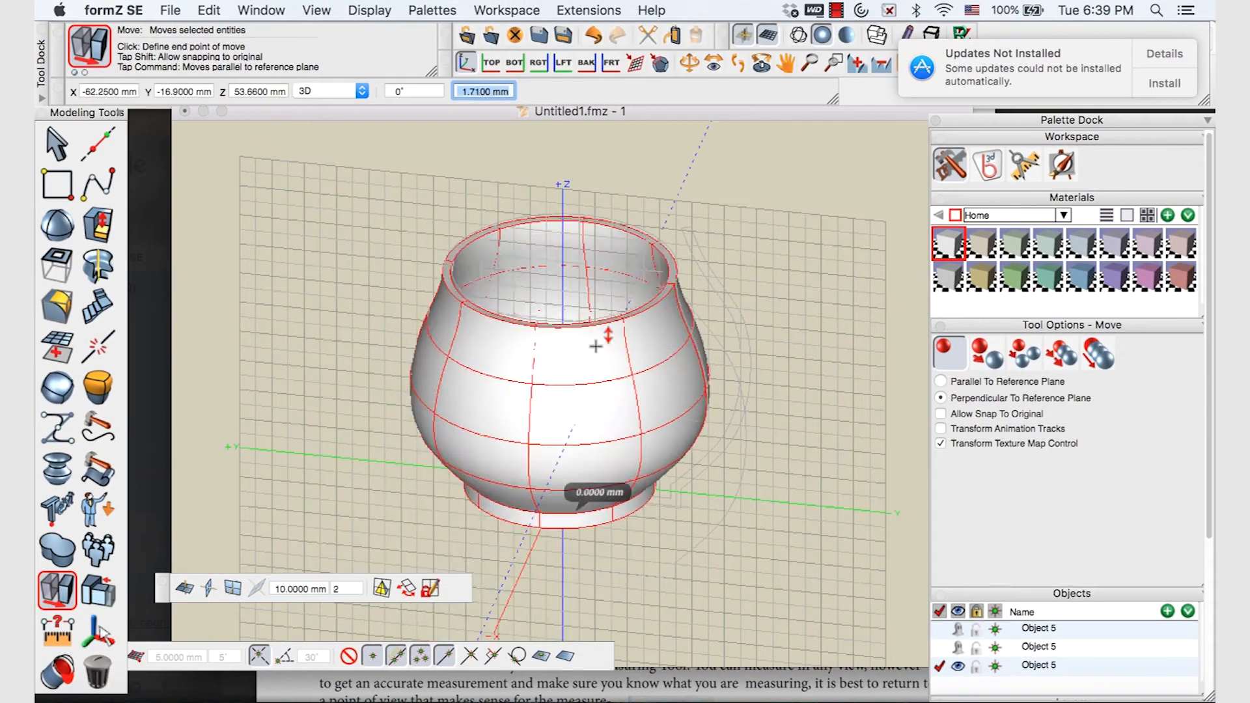
left_click(584, 478)
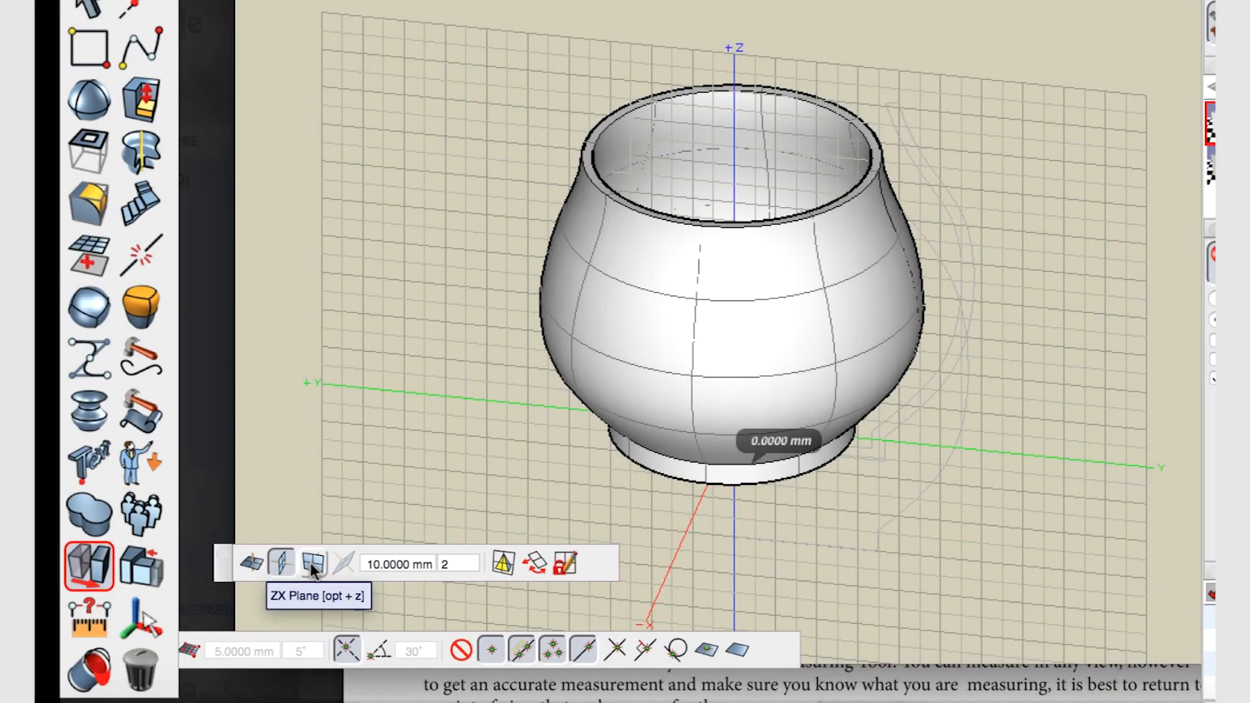
left_click(313, 569)
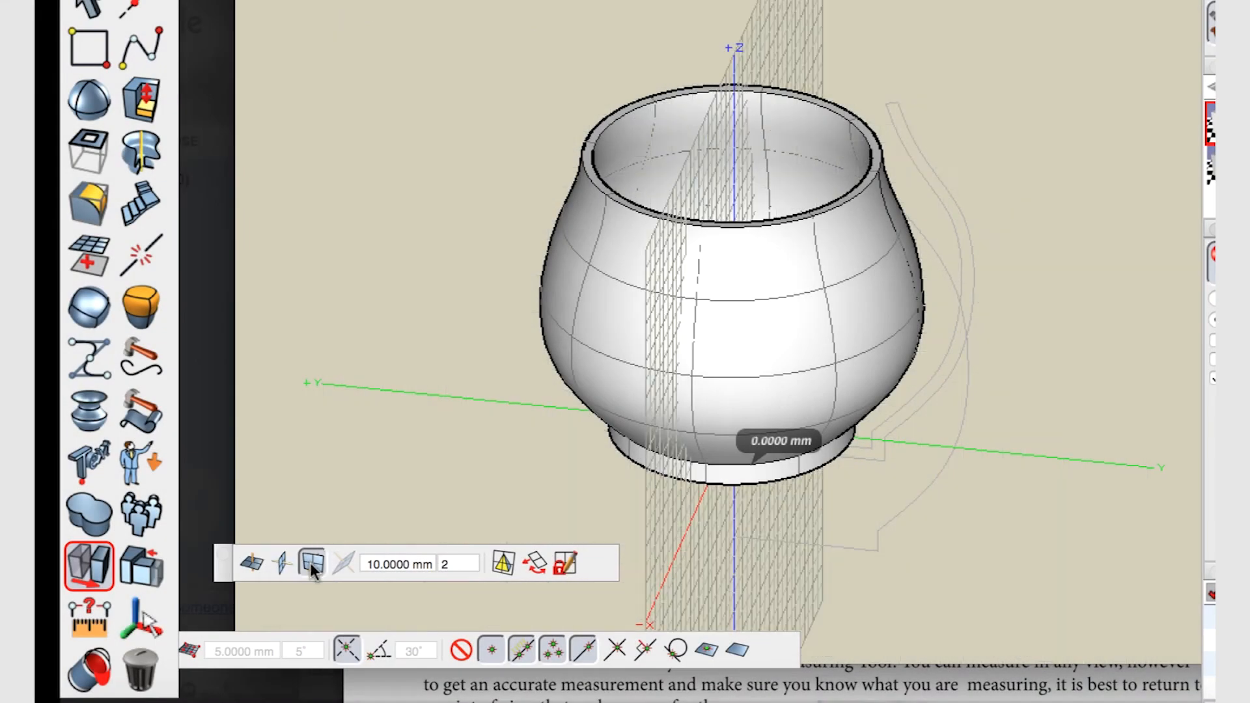
left_click(720, 363)
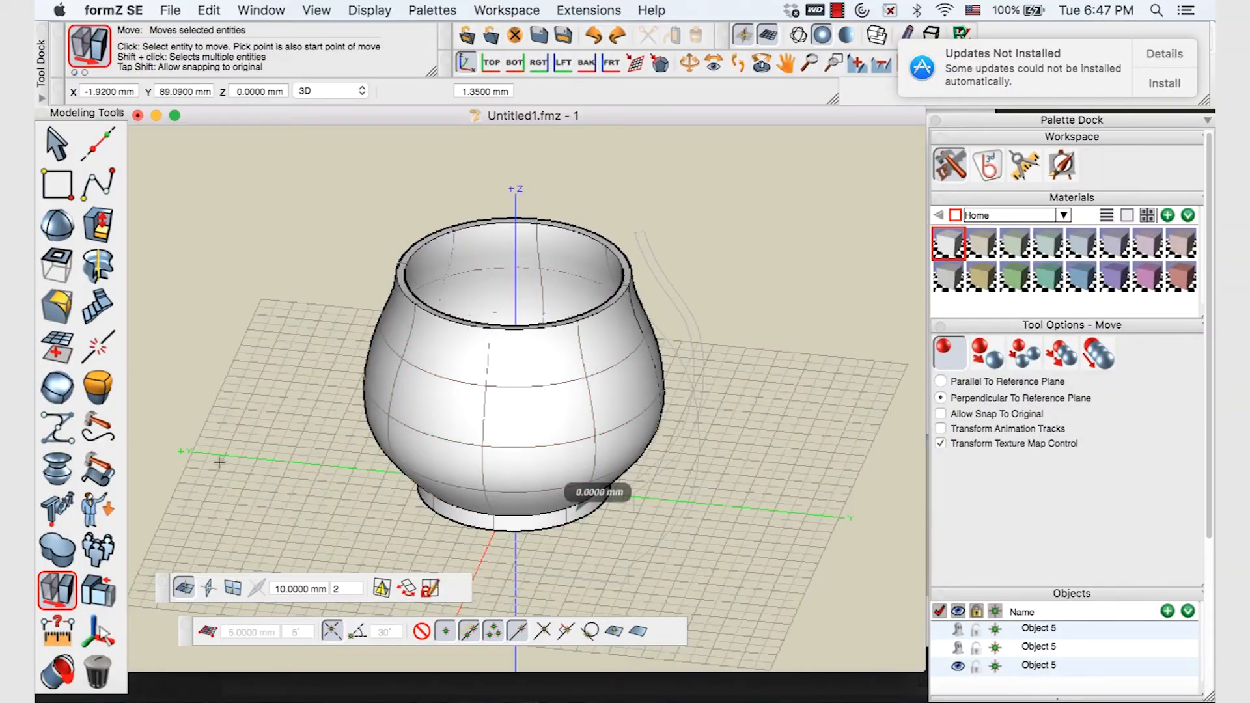
mouse_move(70, 587)
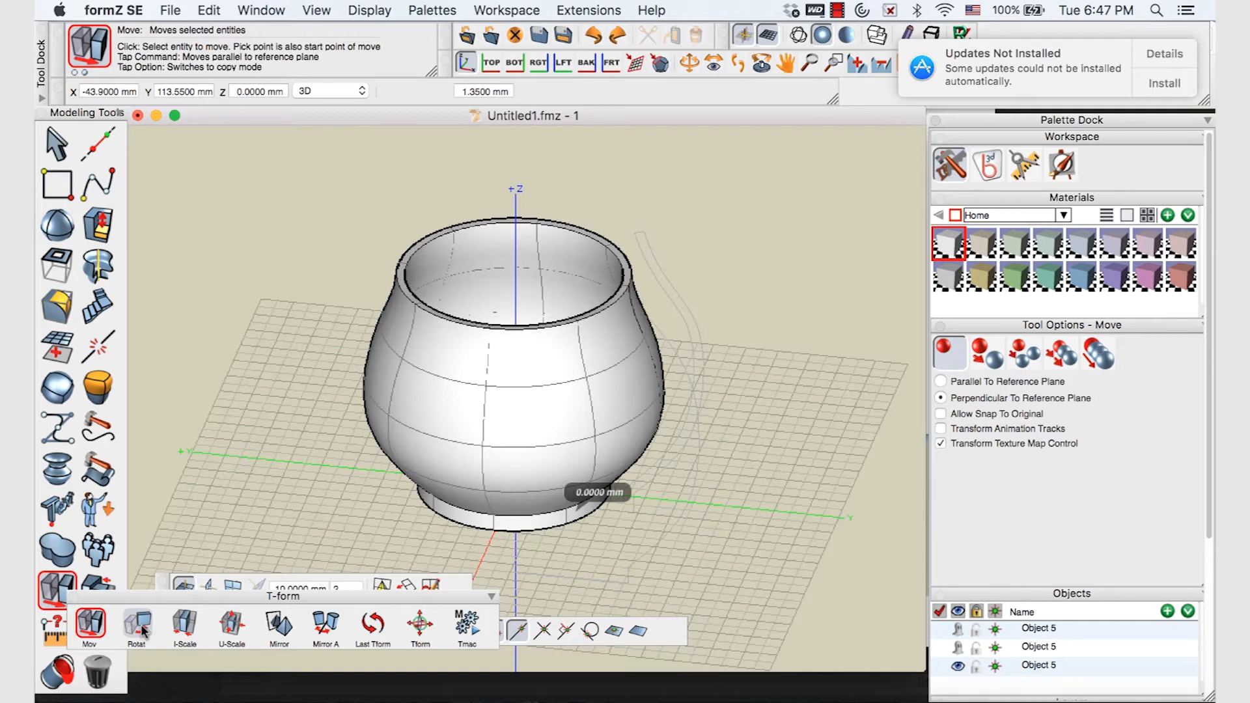
Rotate the pot 180° about its vertical axis with the Rotate tool
left_click(141, 627)
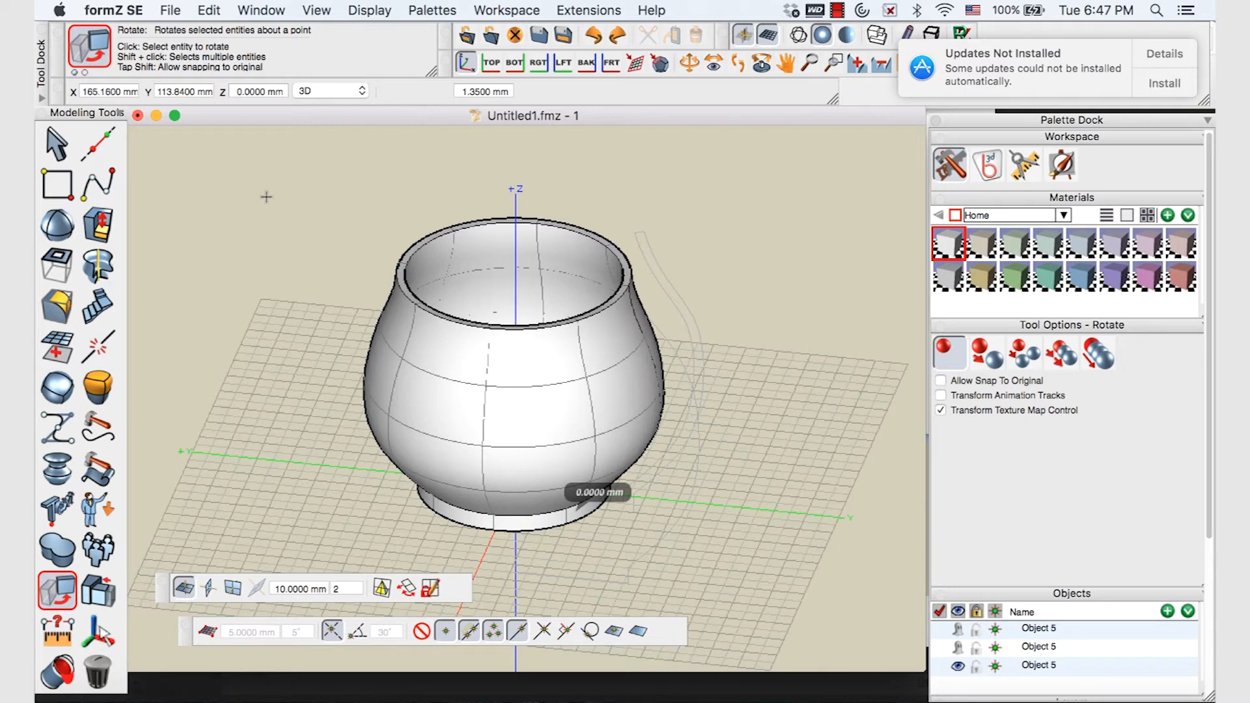
left_click(500, 383)
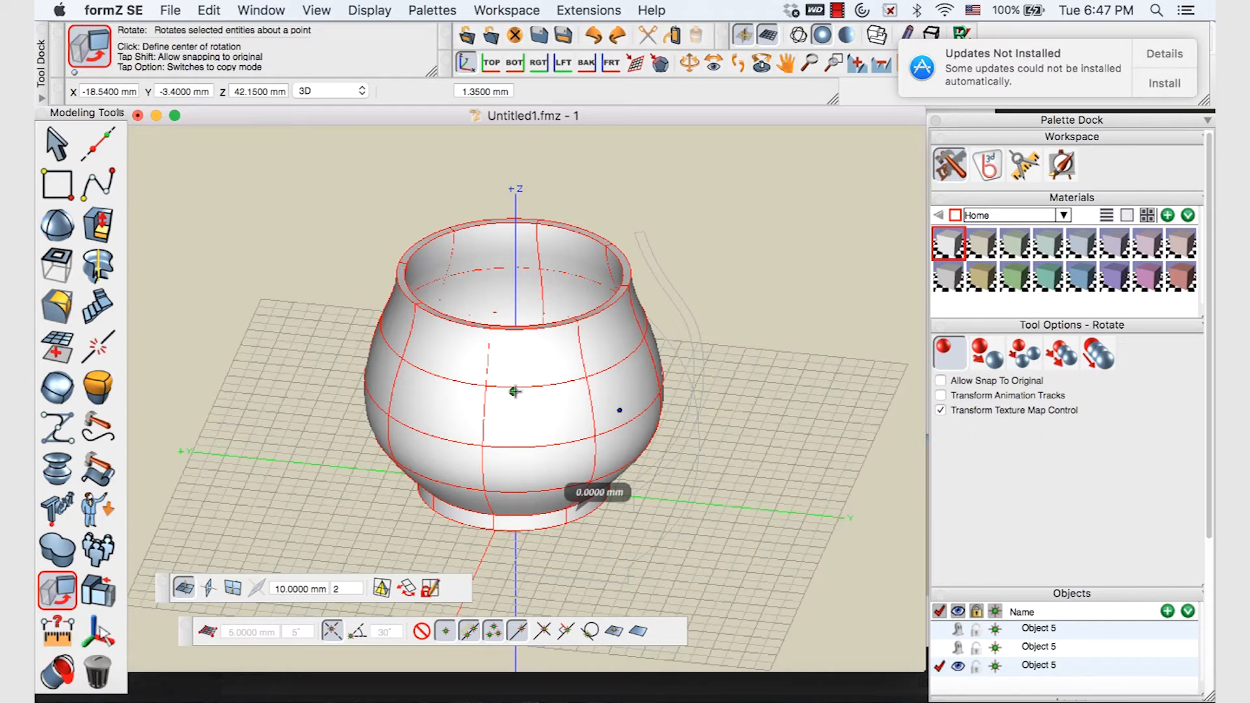
left_click(514, 391)
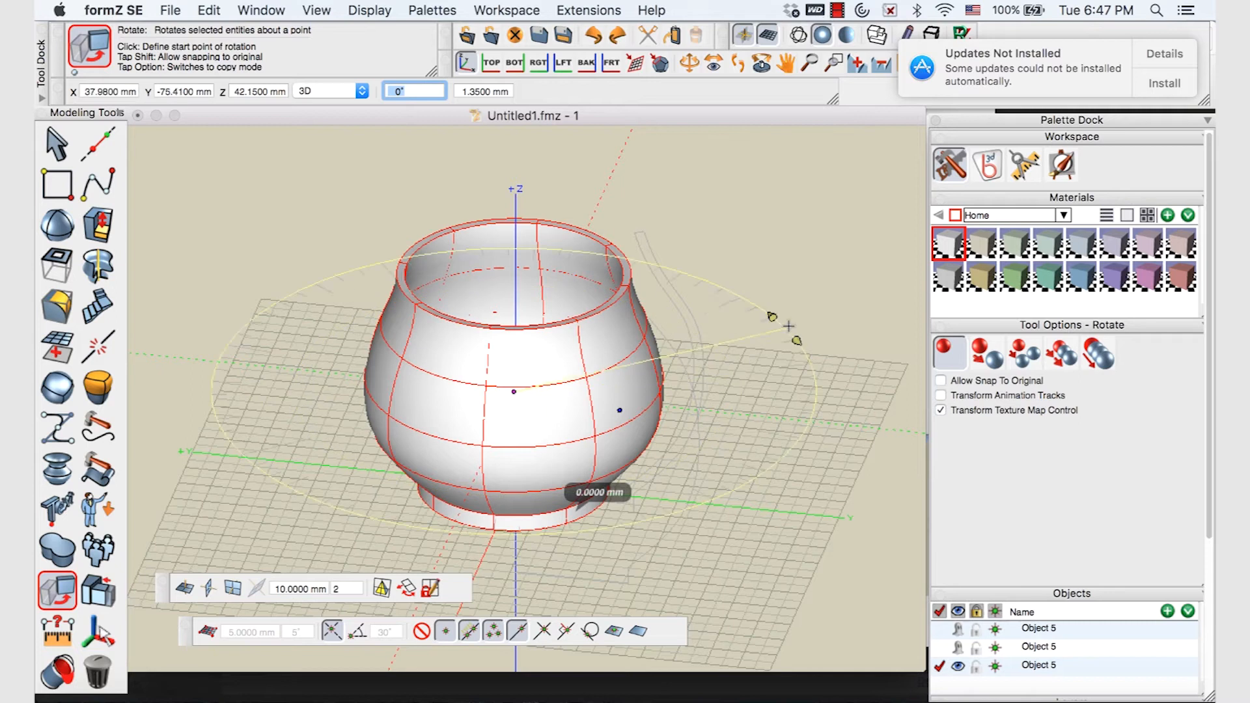
left_click(790, 300)
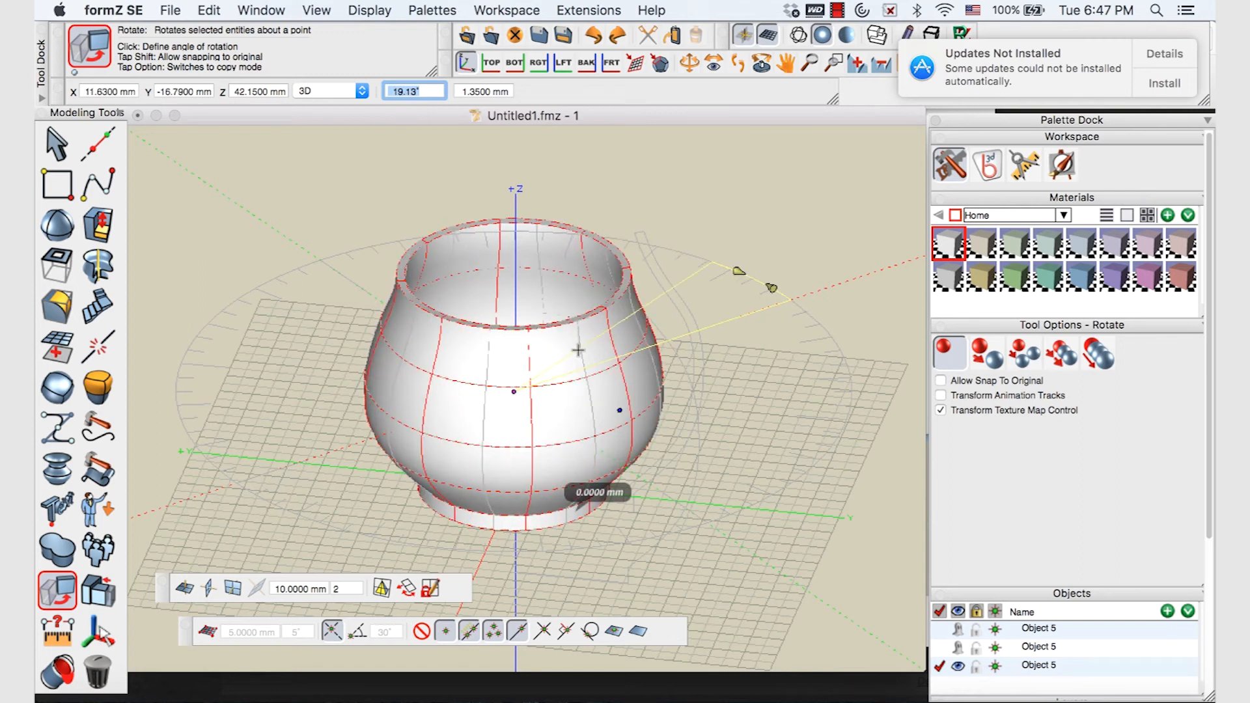
type("180")
key("Return")
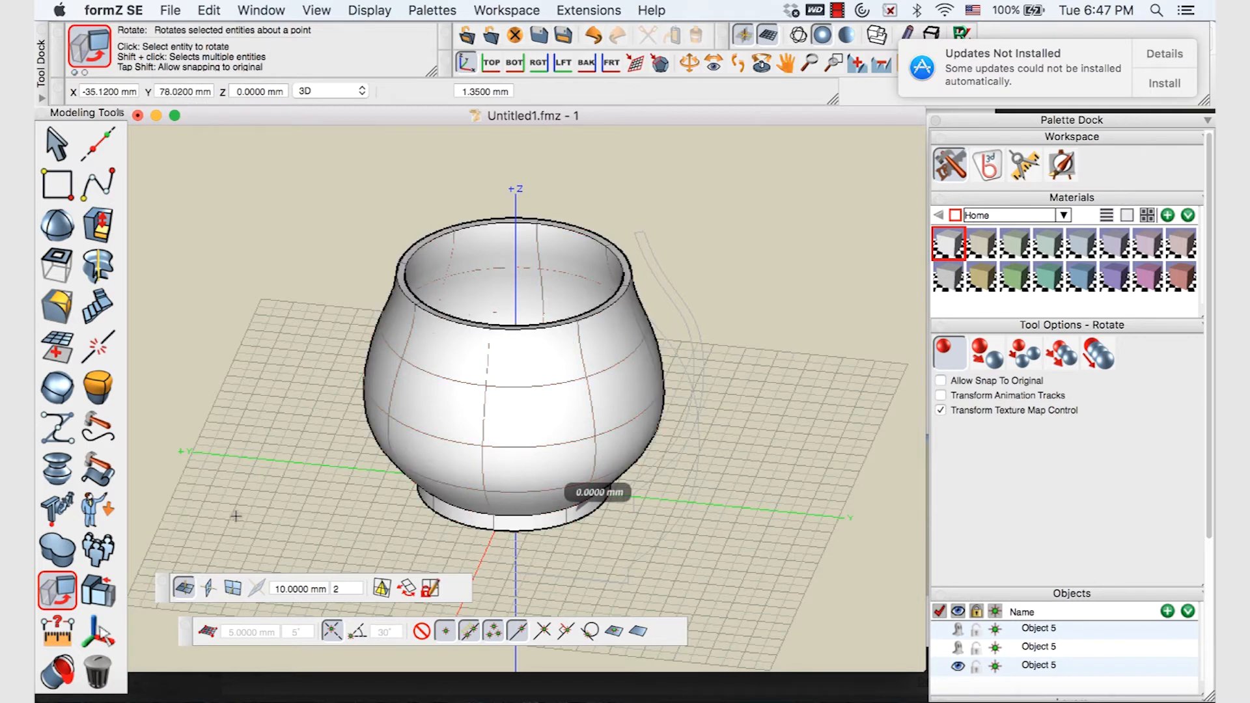
Rotate the pot 90° on a vertical reference plane, then undo that rotation
left_click(209, 588)
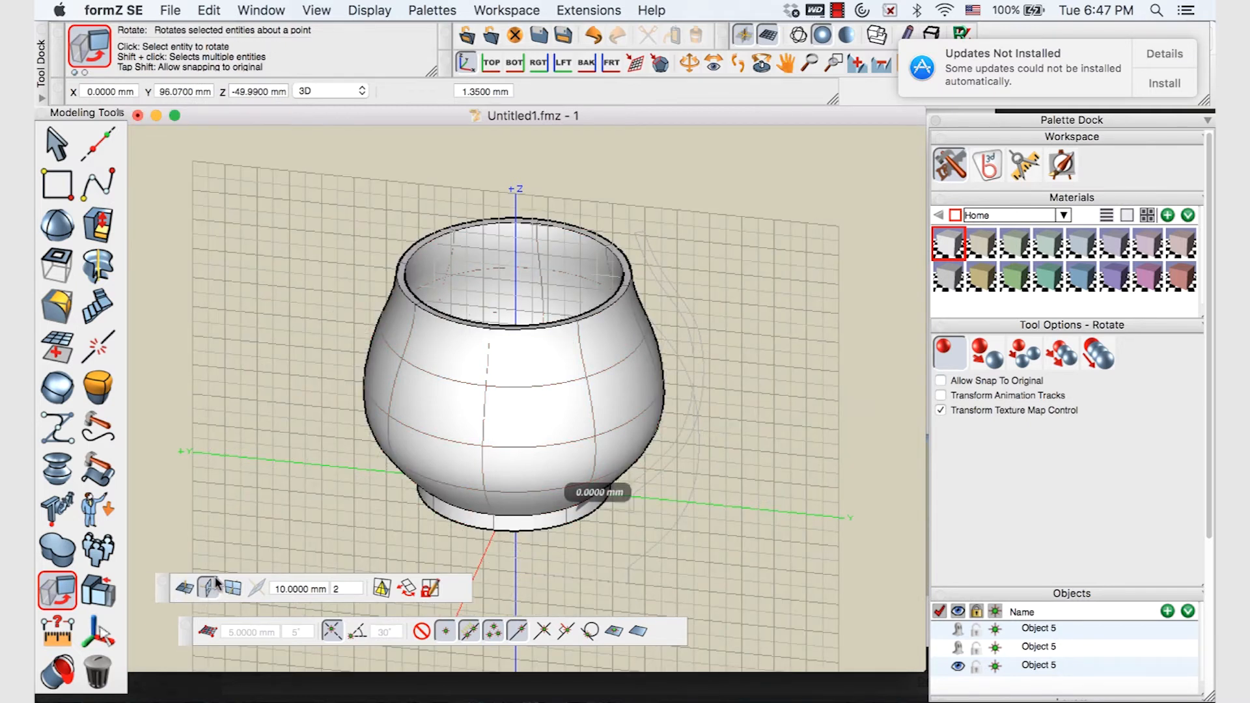
left_click(407, 389)
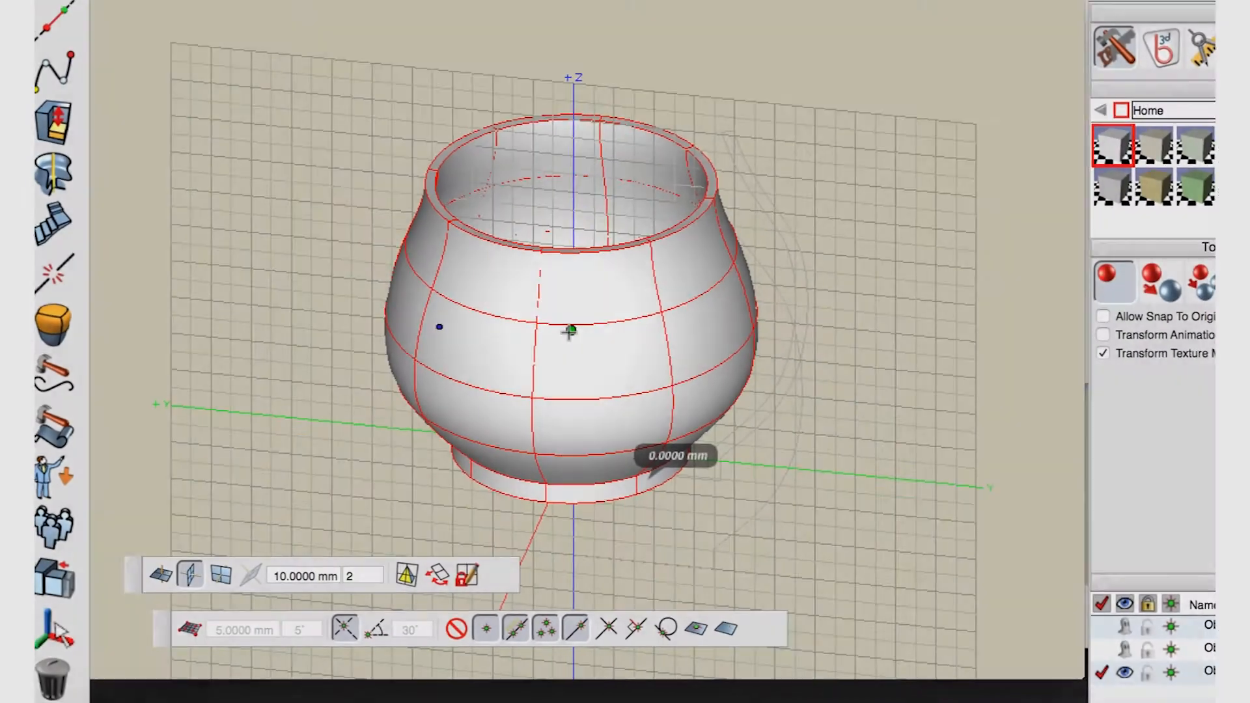
left_click(523, 381)
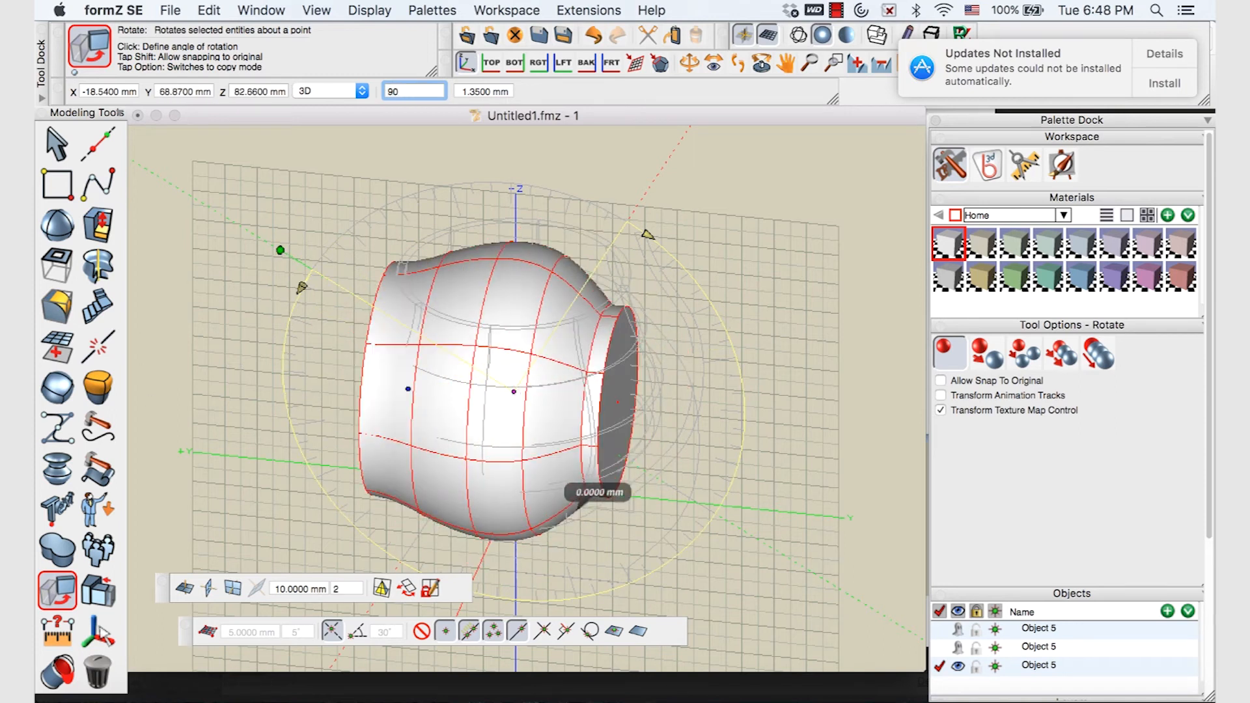
key("Return")
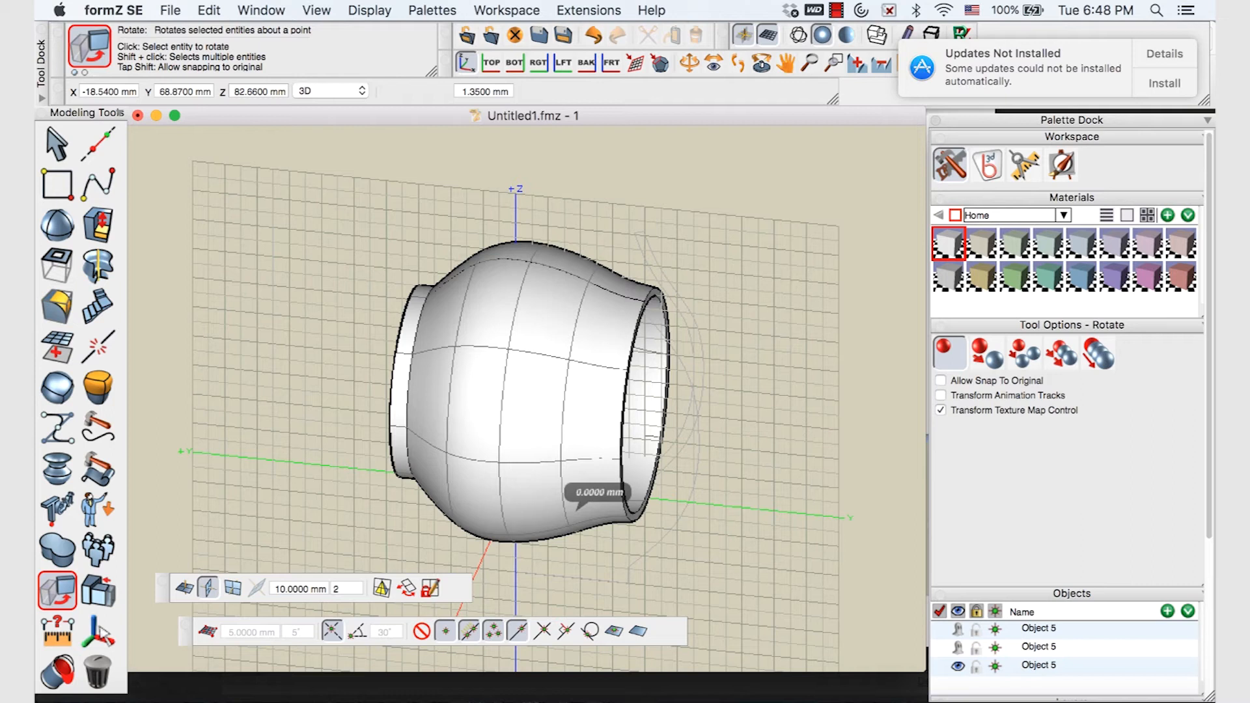
key("super+z")
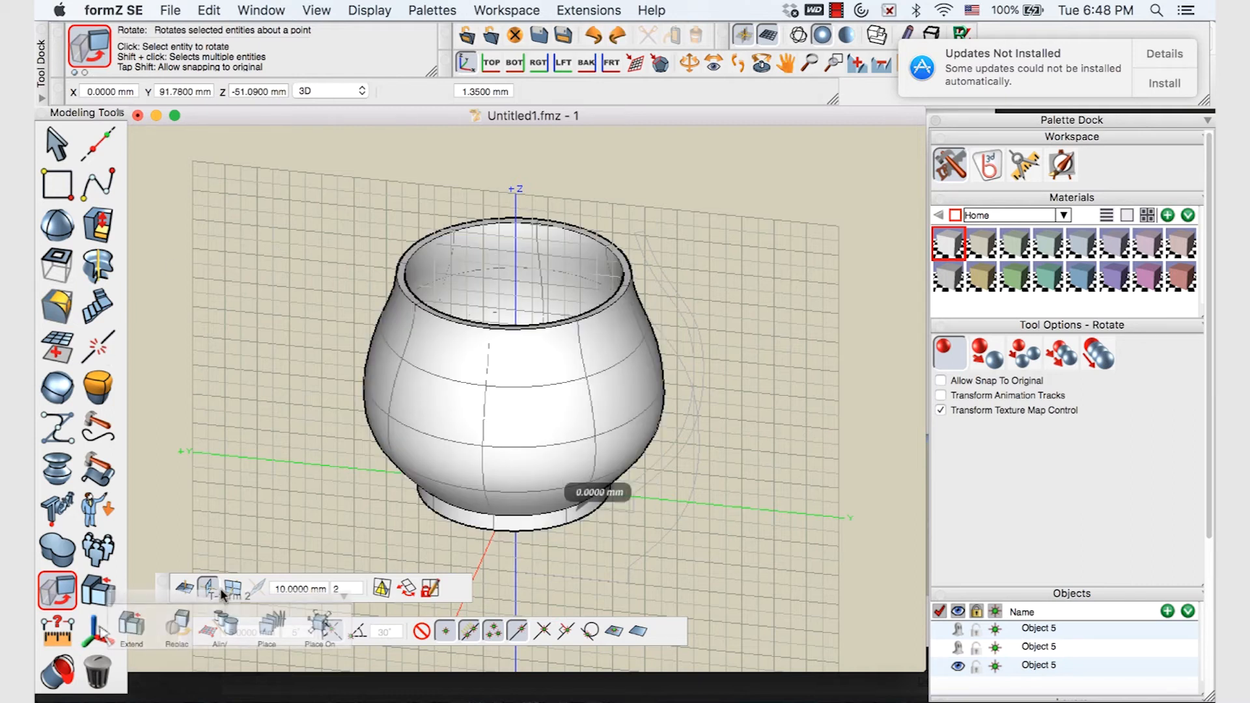
left_click(231, 589)
left_click(497, 387)
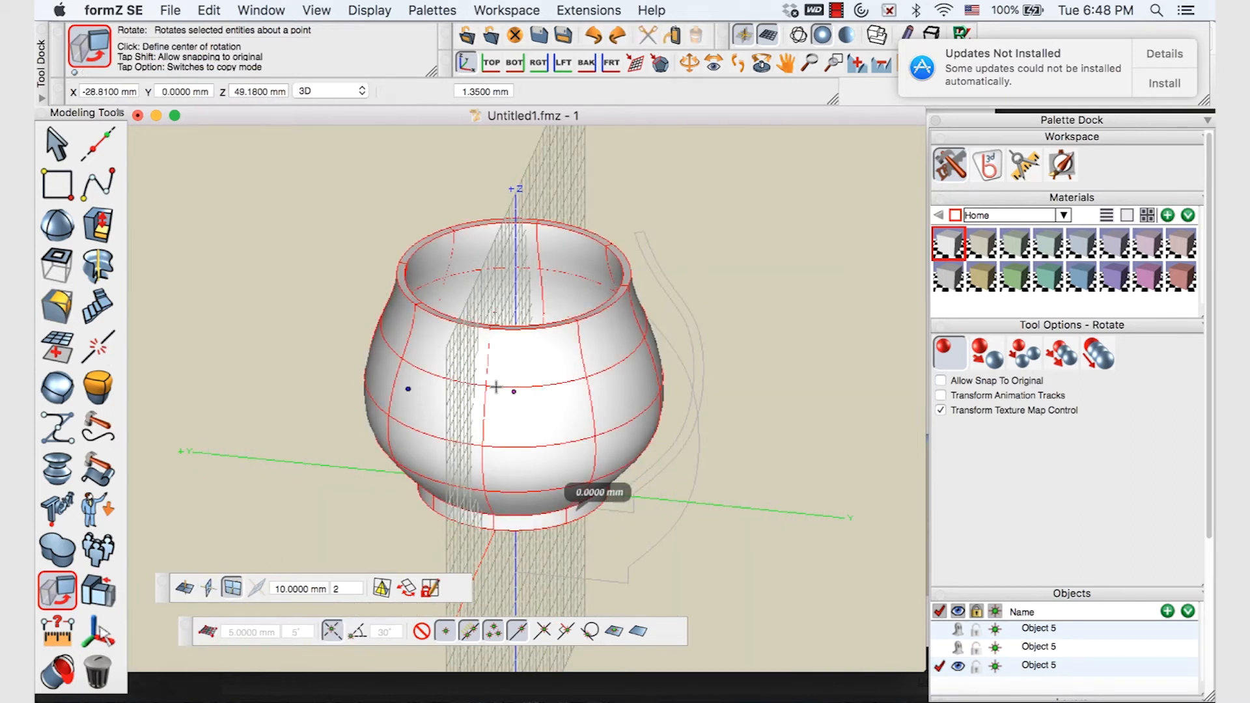
left_click(514, 391)
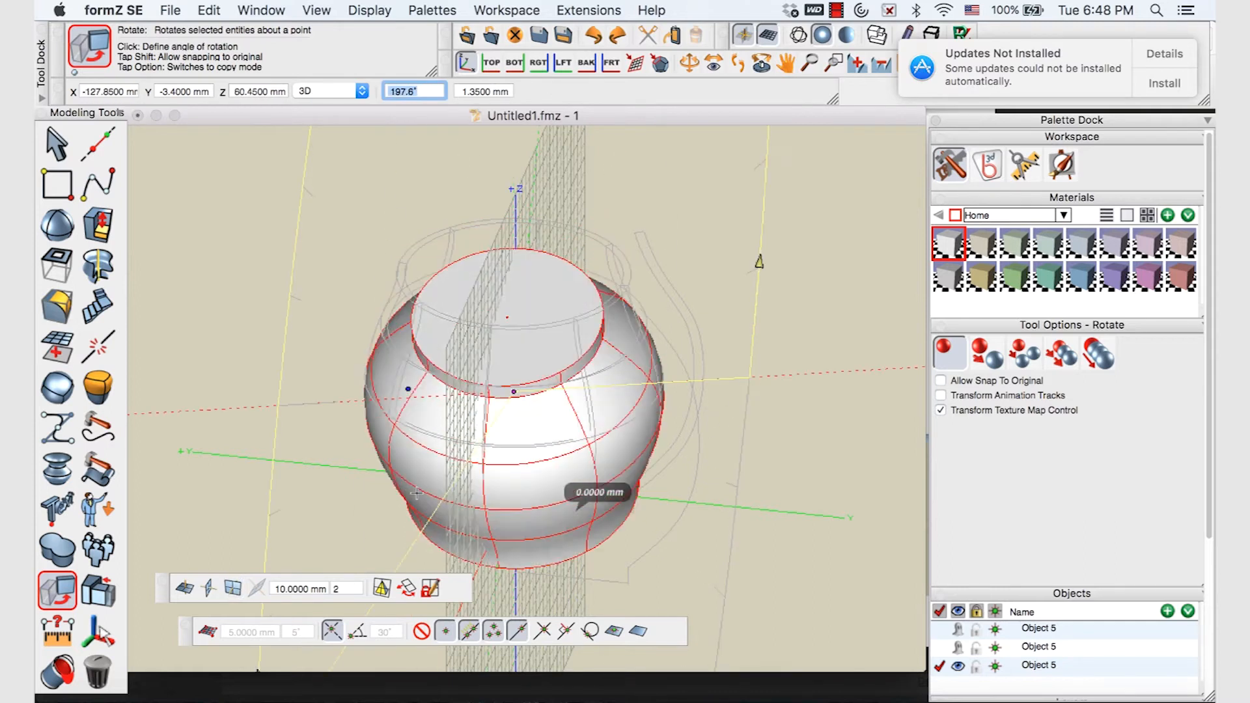
type("9")
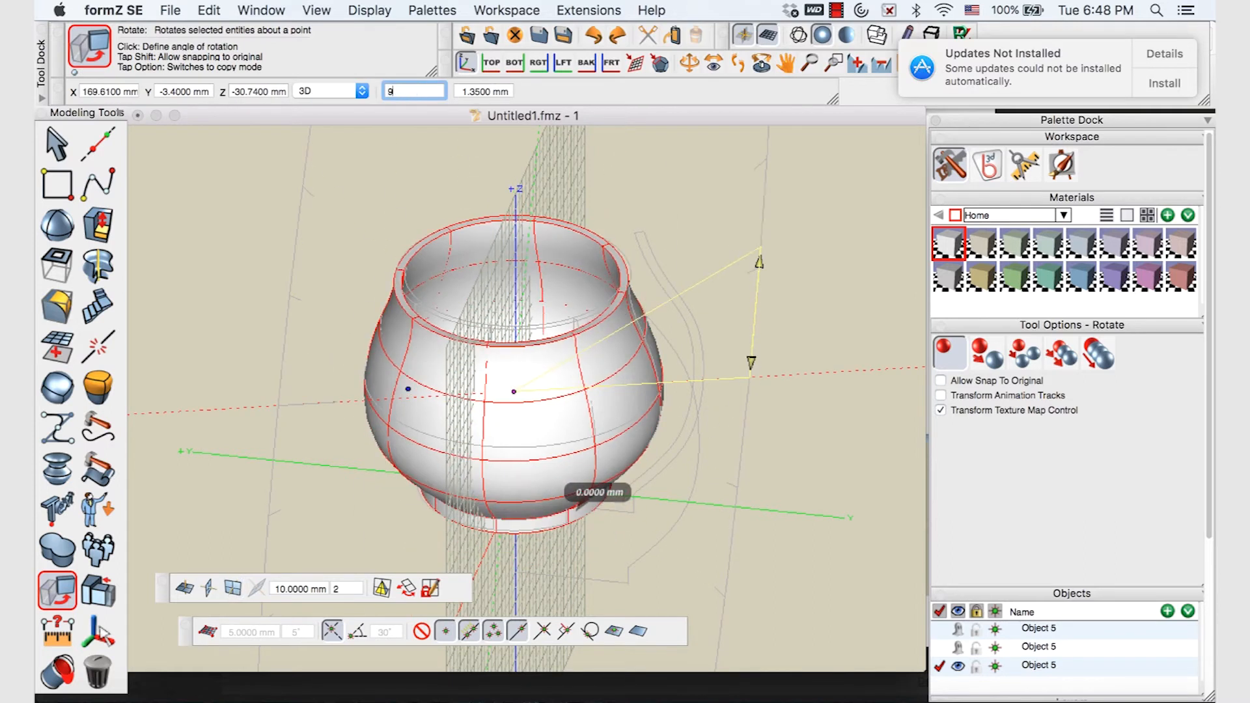
type("0")
key("Return")
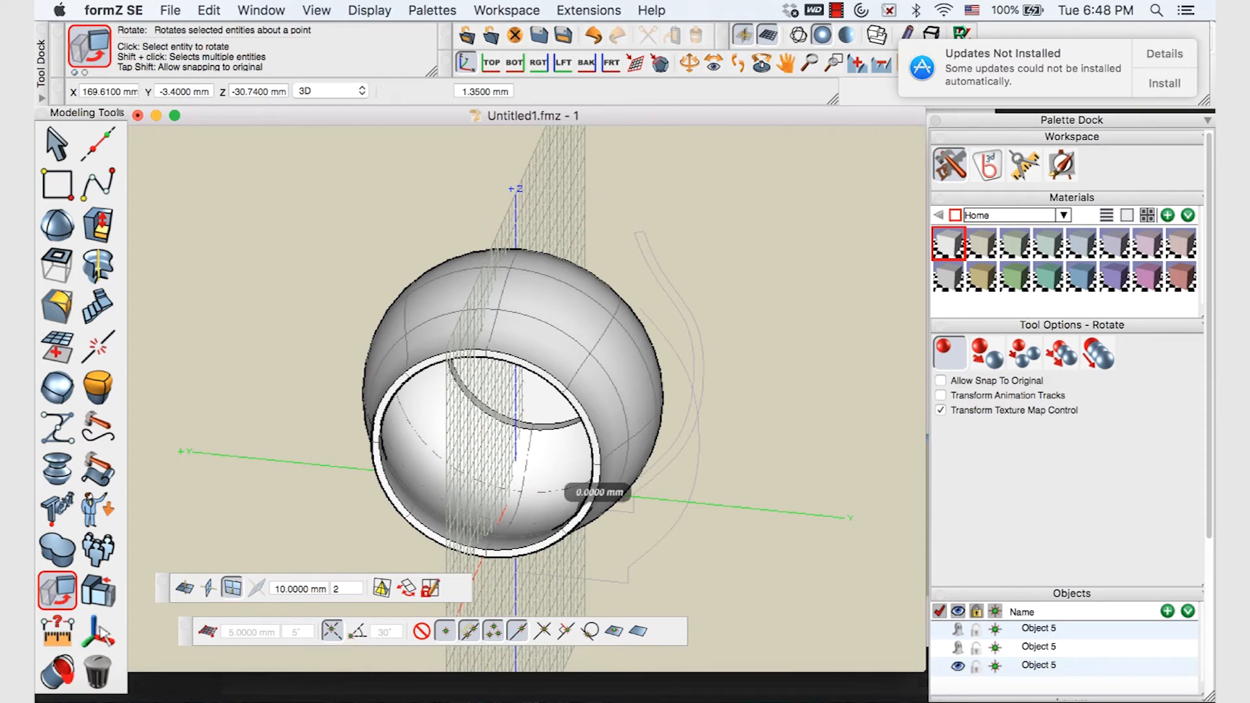
key("super+z")
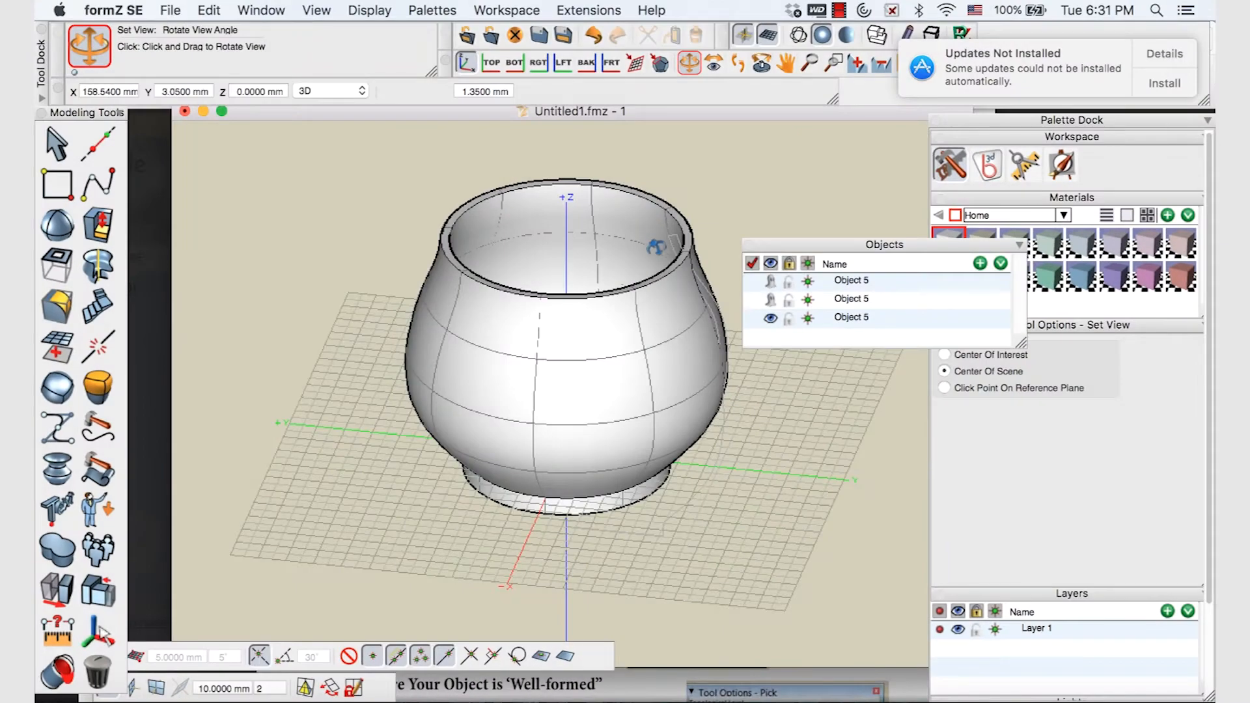
scroll(591, 316, "down", 10)
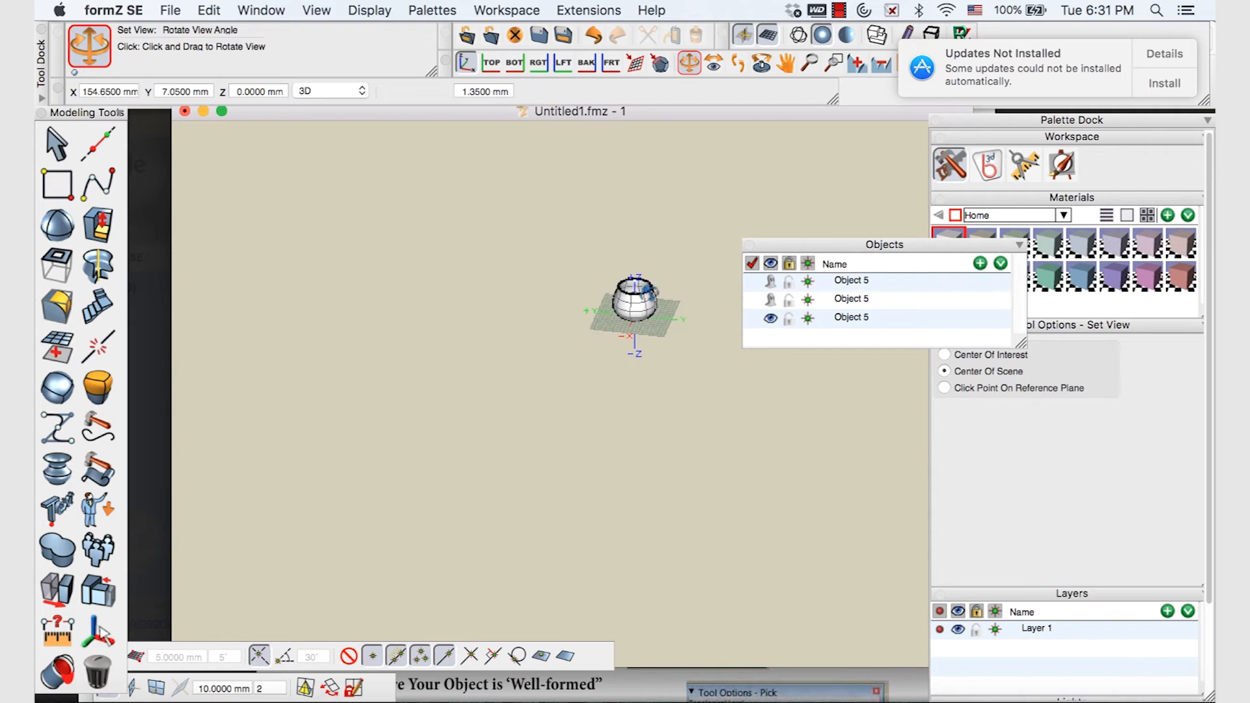
scroll(590, 313, "down", 4)
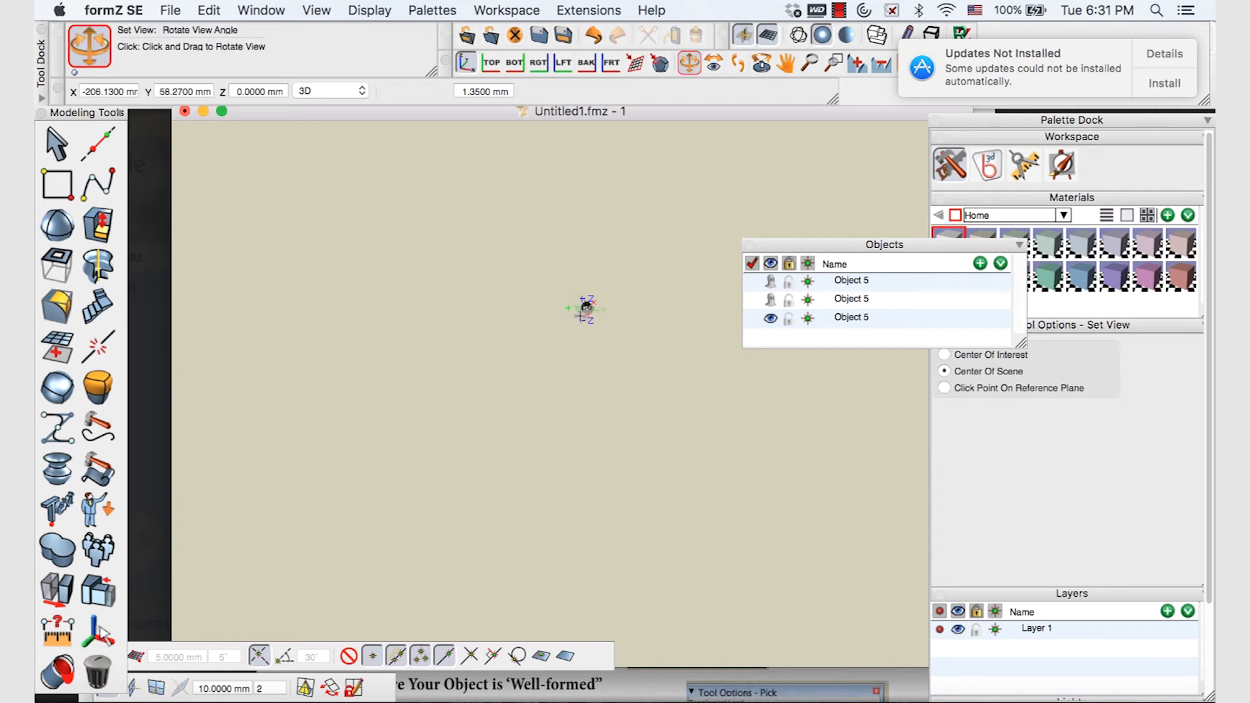
key("super+f")
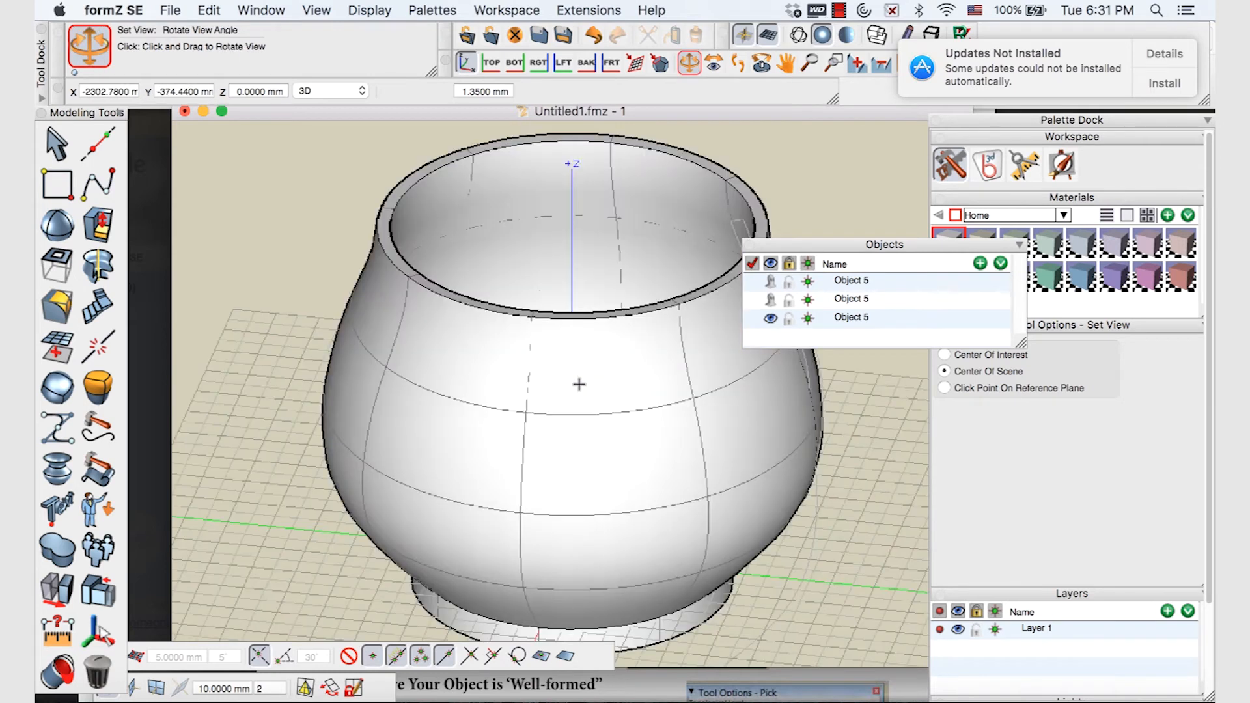
scroll(571, 372, "up", 3)
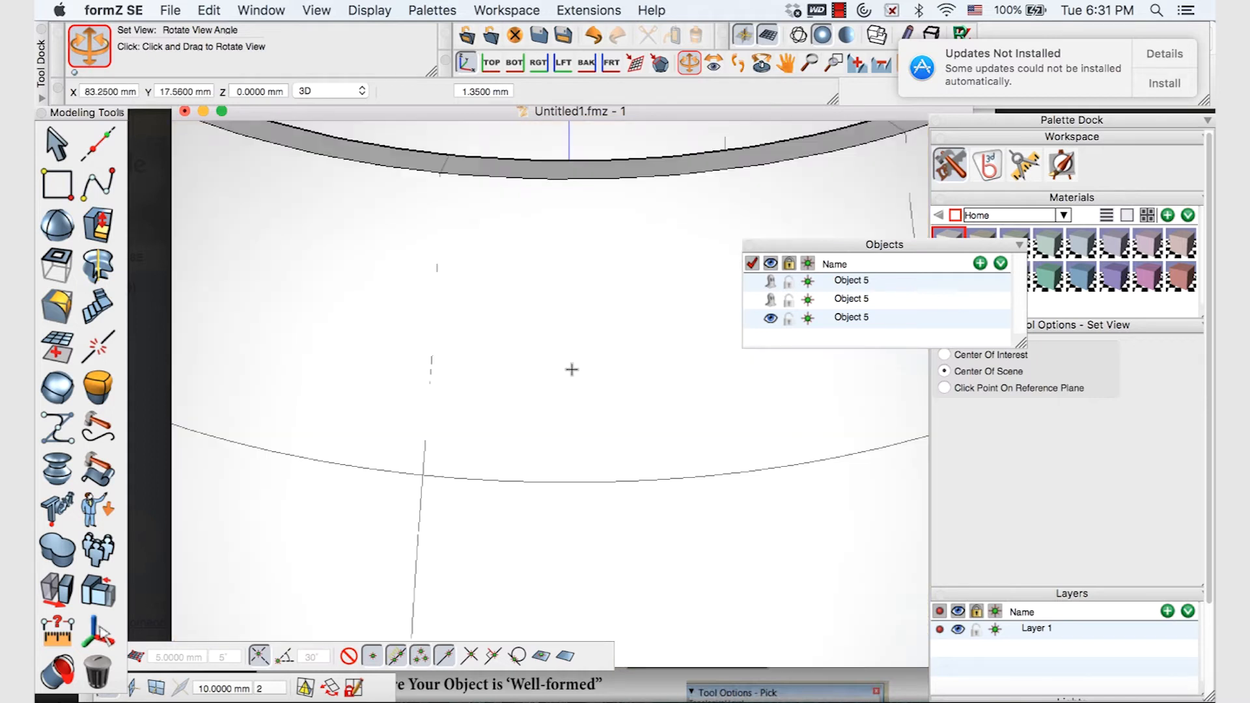
scroll(569, 366, "down", 7)
scroll(572, 368, "up", 5)
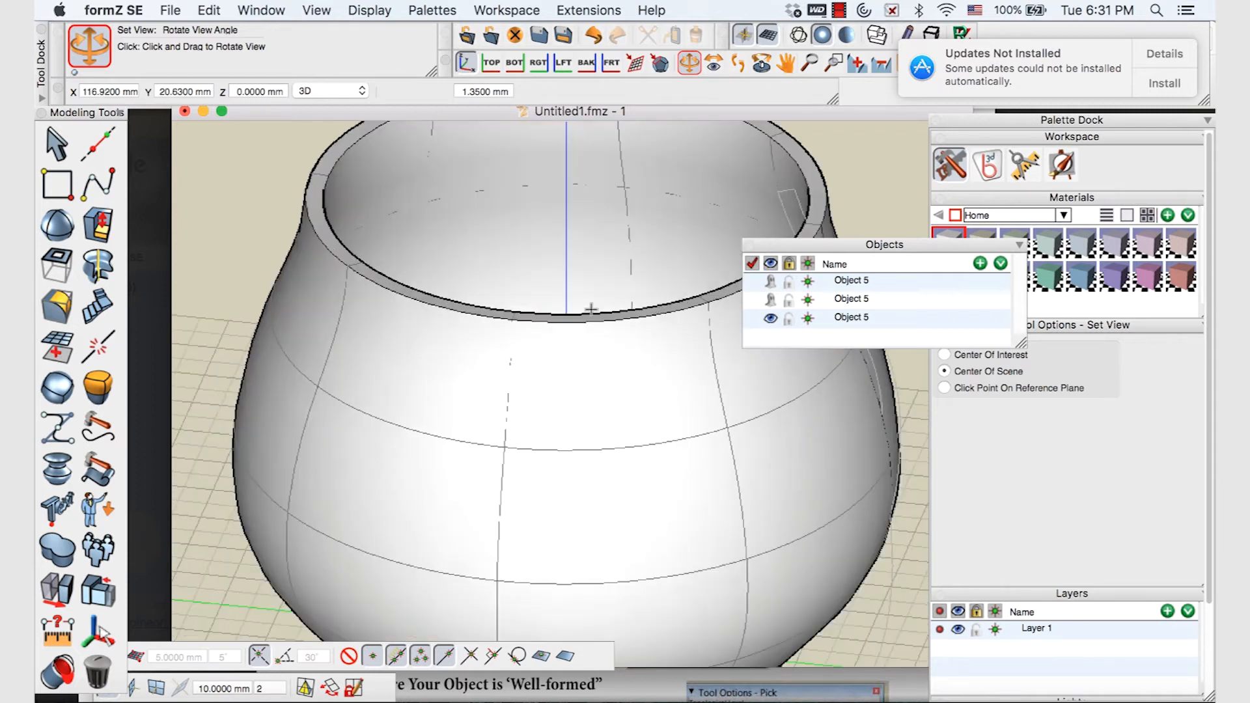
scroll(593, 308, "down", 3)
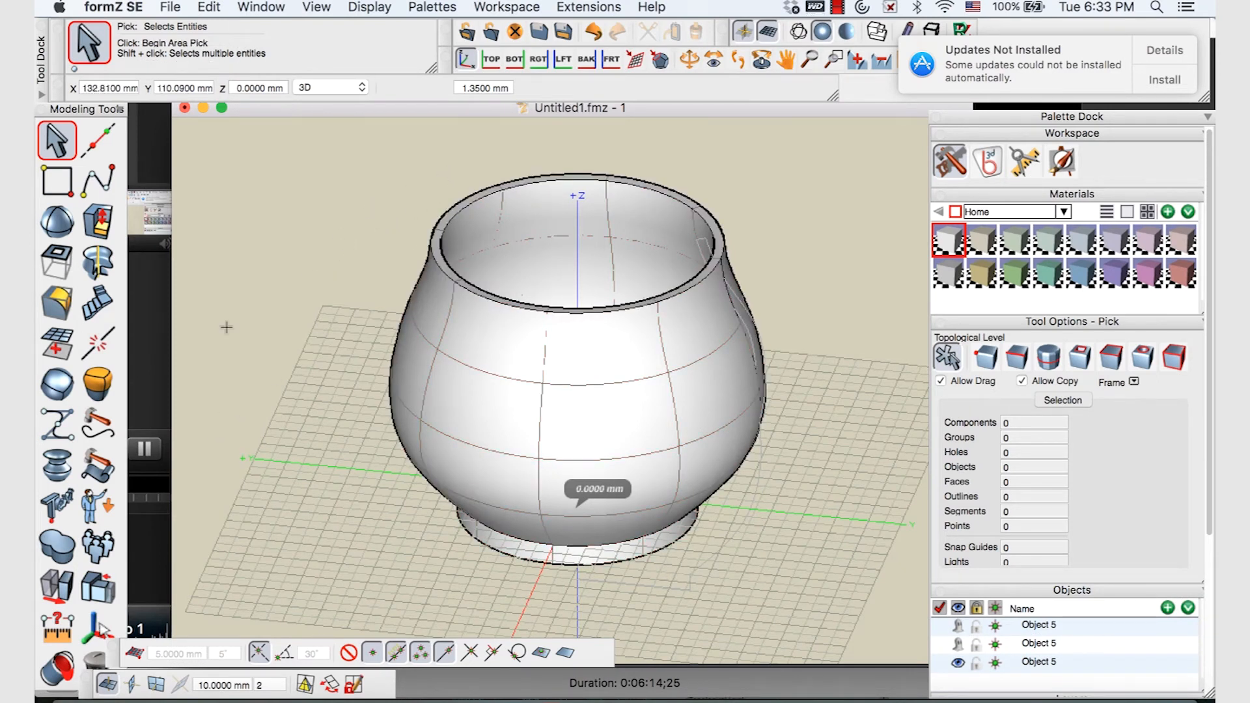
left_click(52, 635)
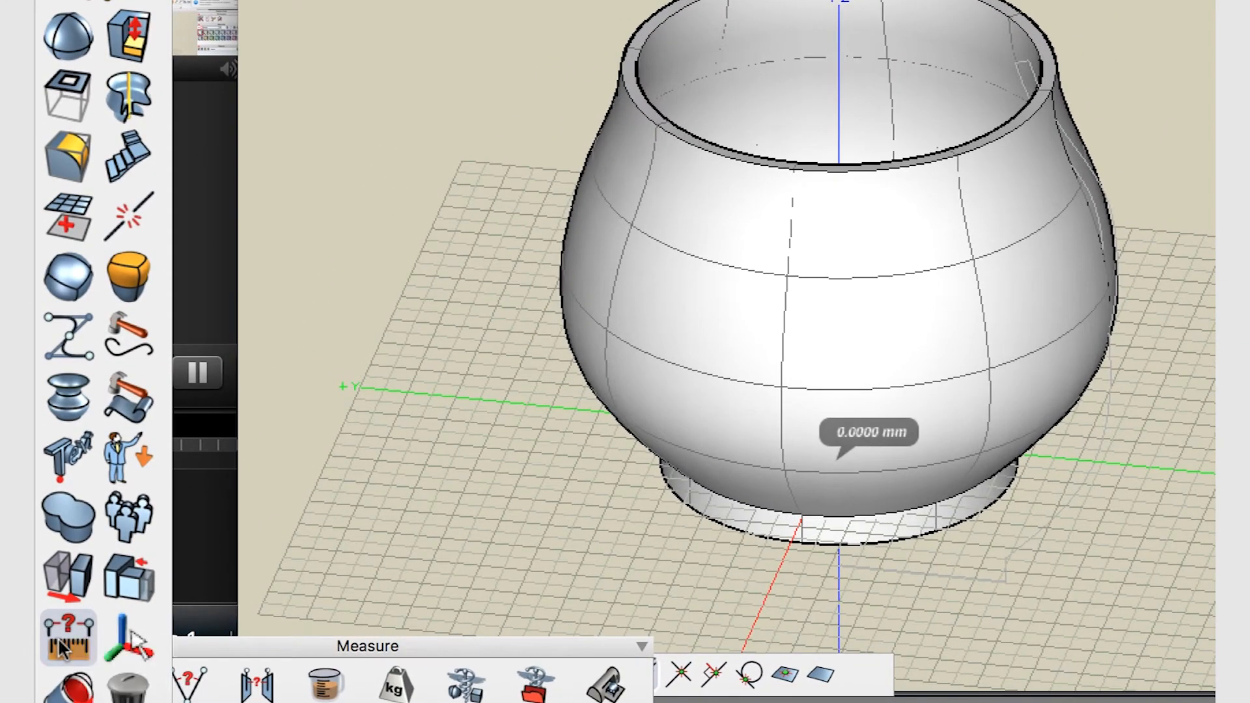
left_click(62, 648)
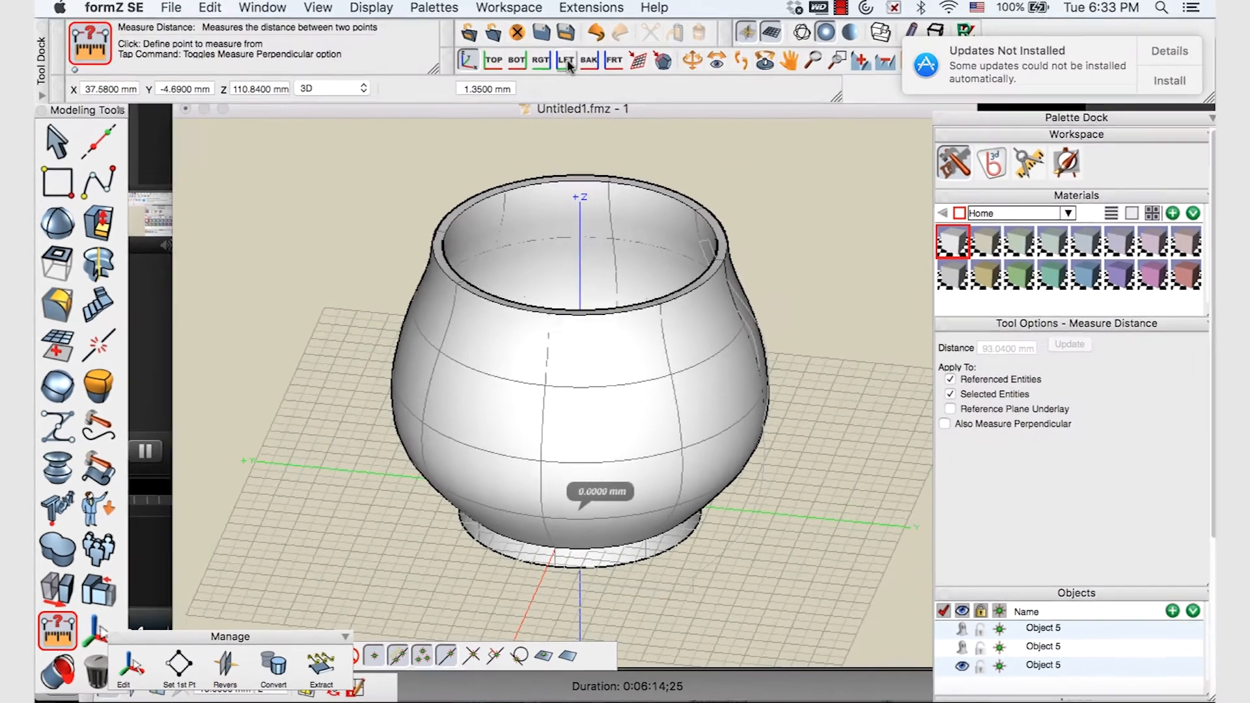
left_click(566, 60)
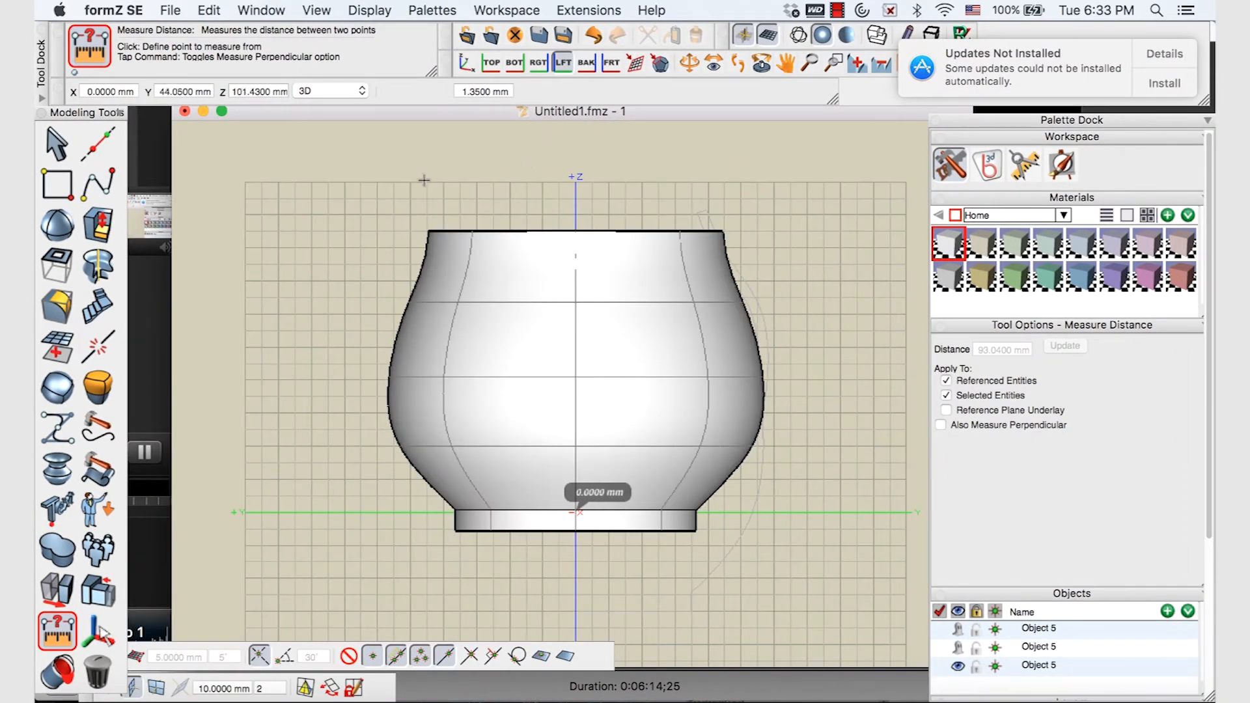
left_click(576, 230)
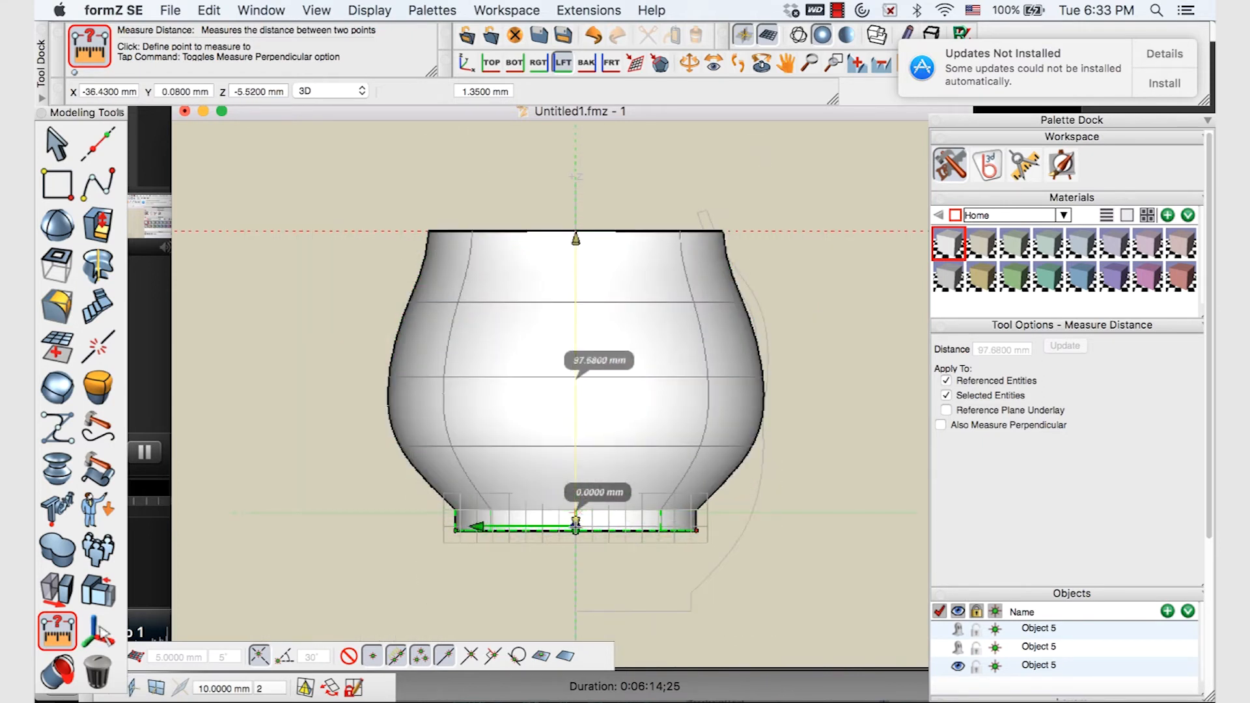
left_click(576, 523)
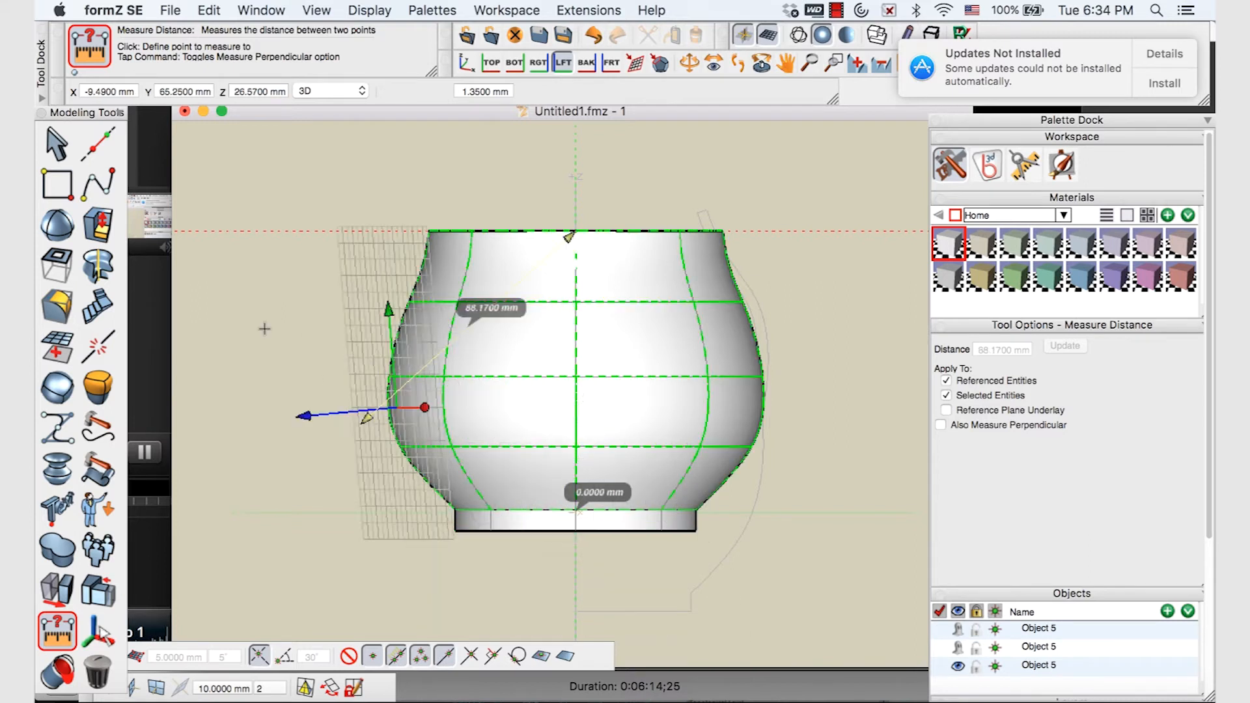
left_click(65, 139)
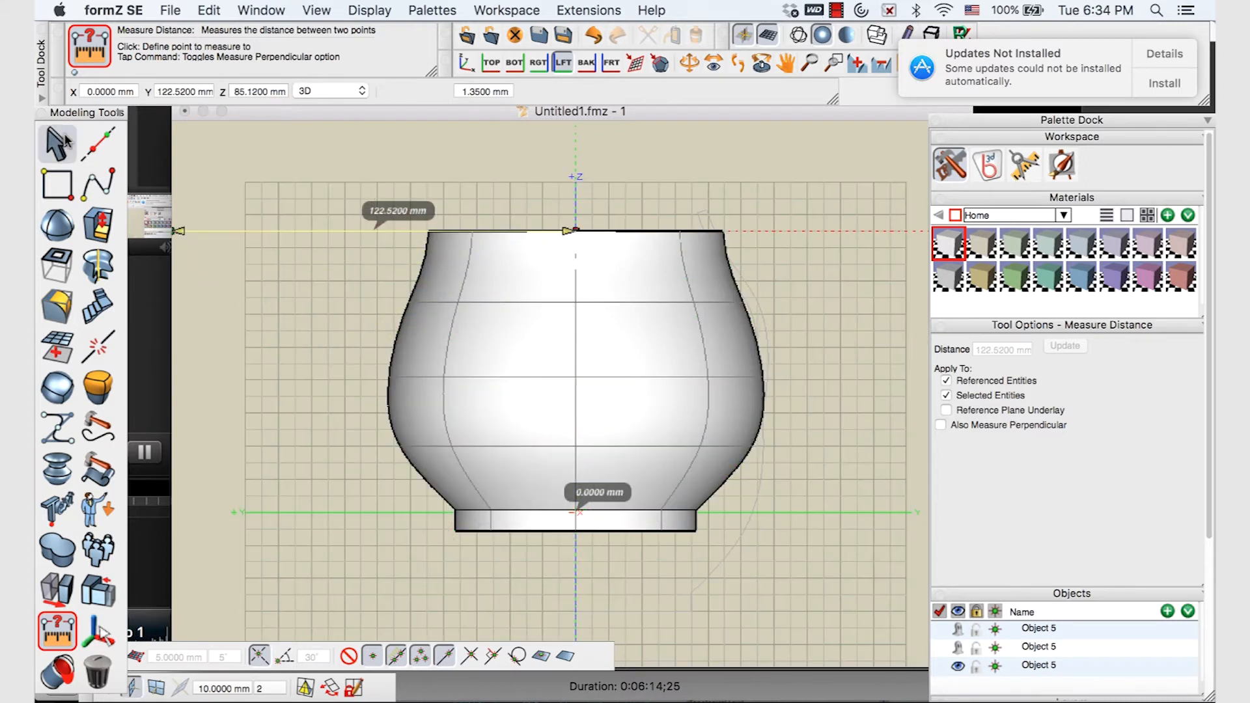
Scale the pot uniformly by a factor of 0.8 about its base with U-Scale
left_click(60, 590)
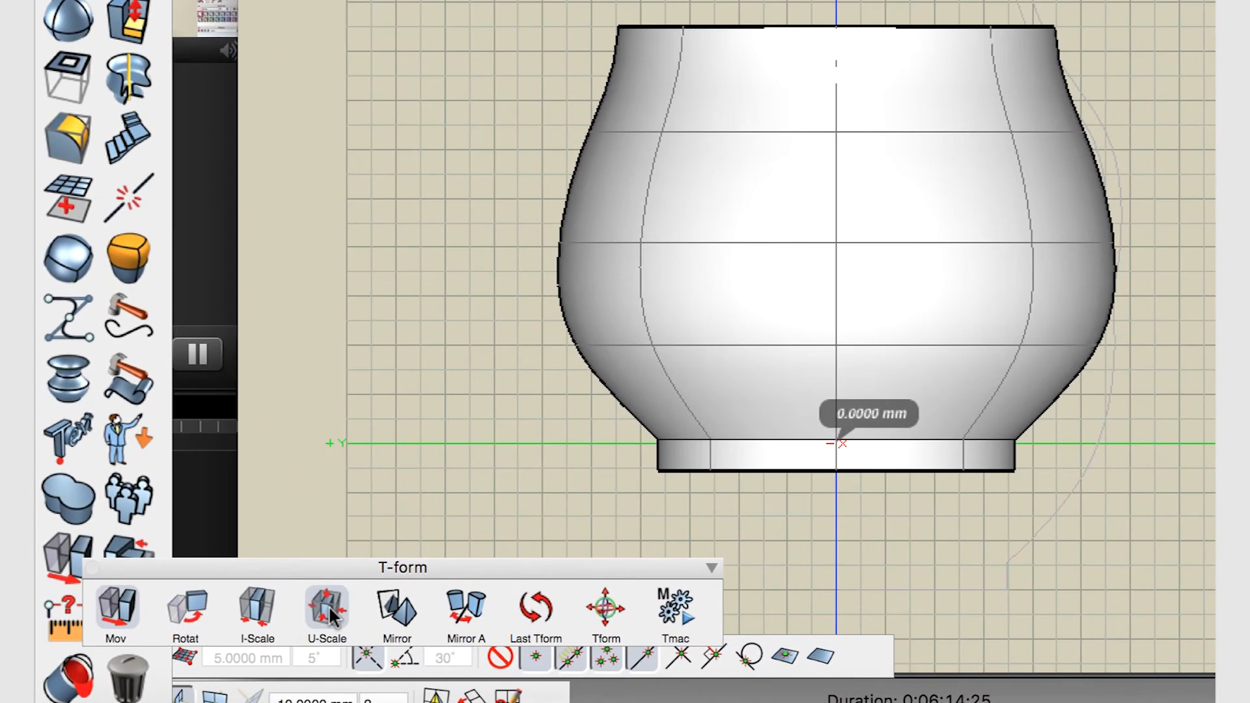
left_click(328, 606)
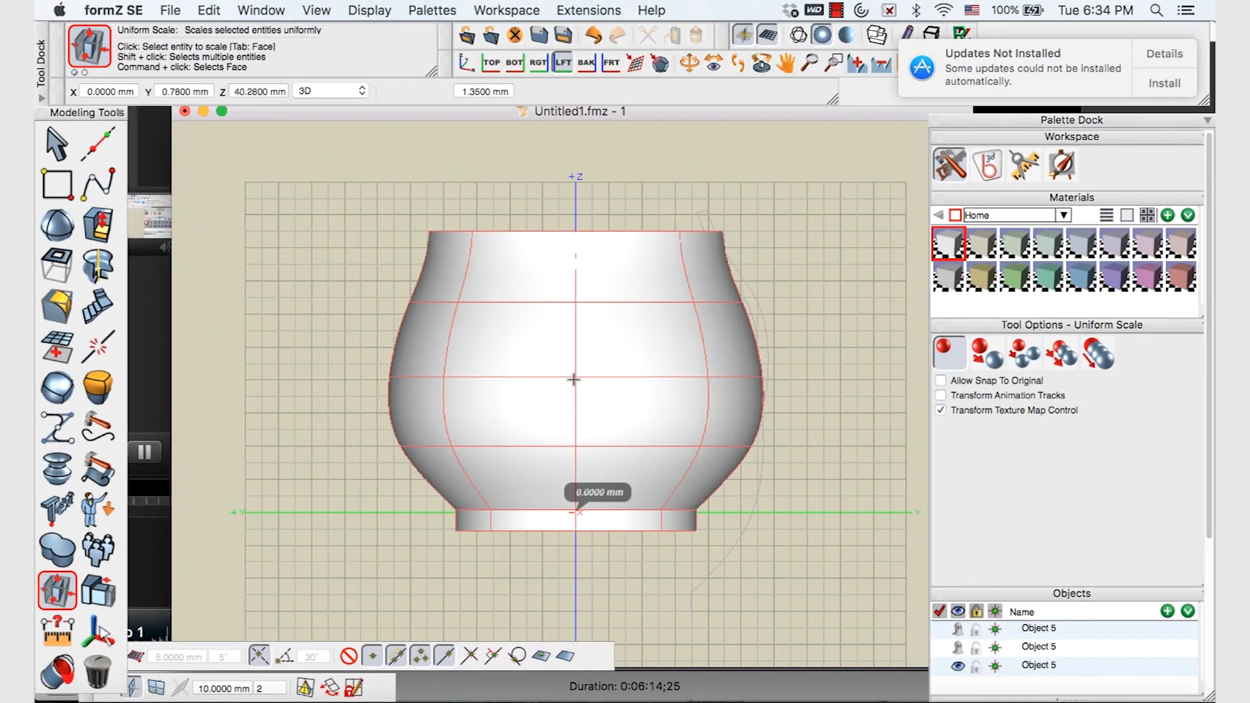
left_click(579, 371)
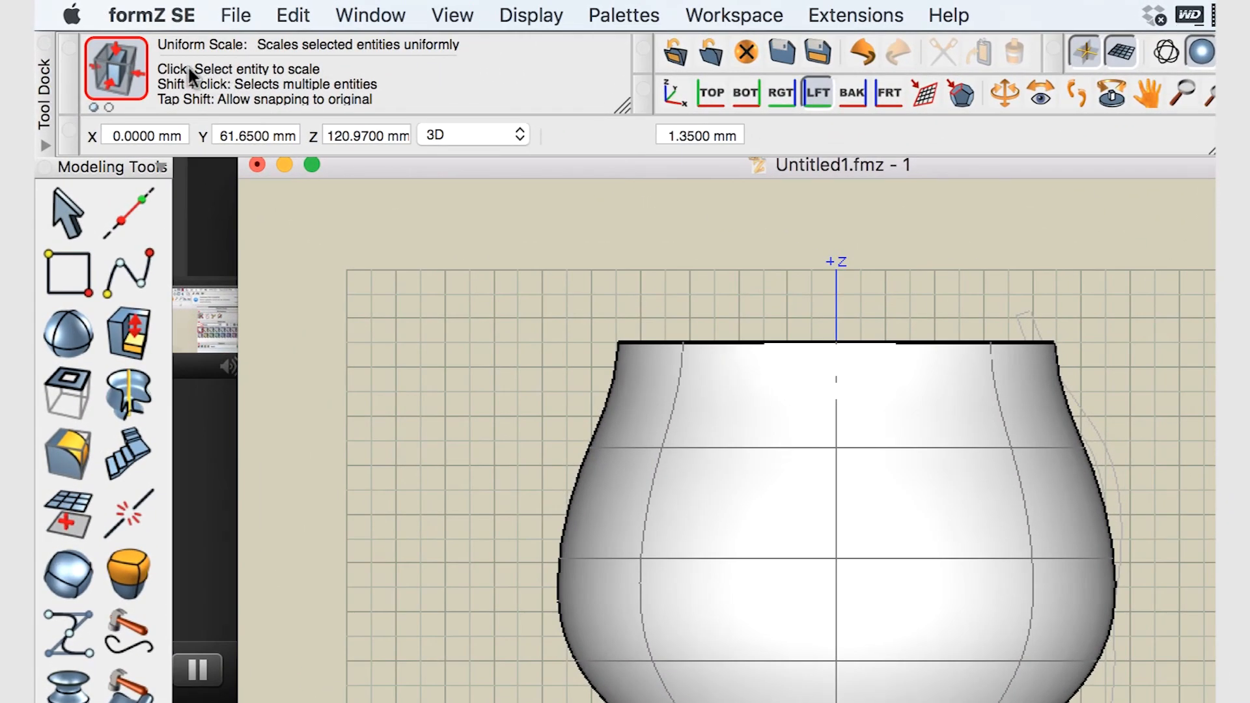
key("shift")
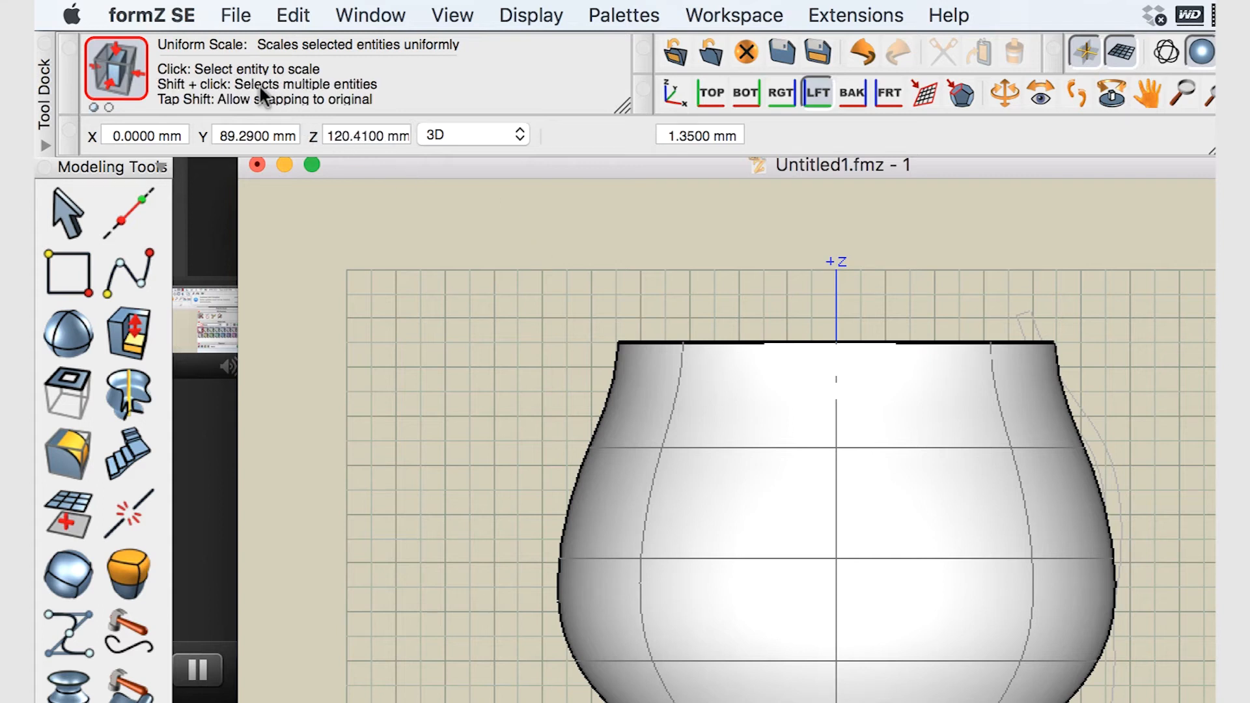
left_click(844, 553)
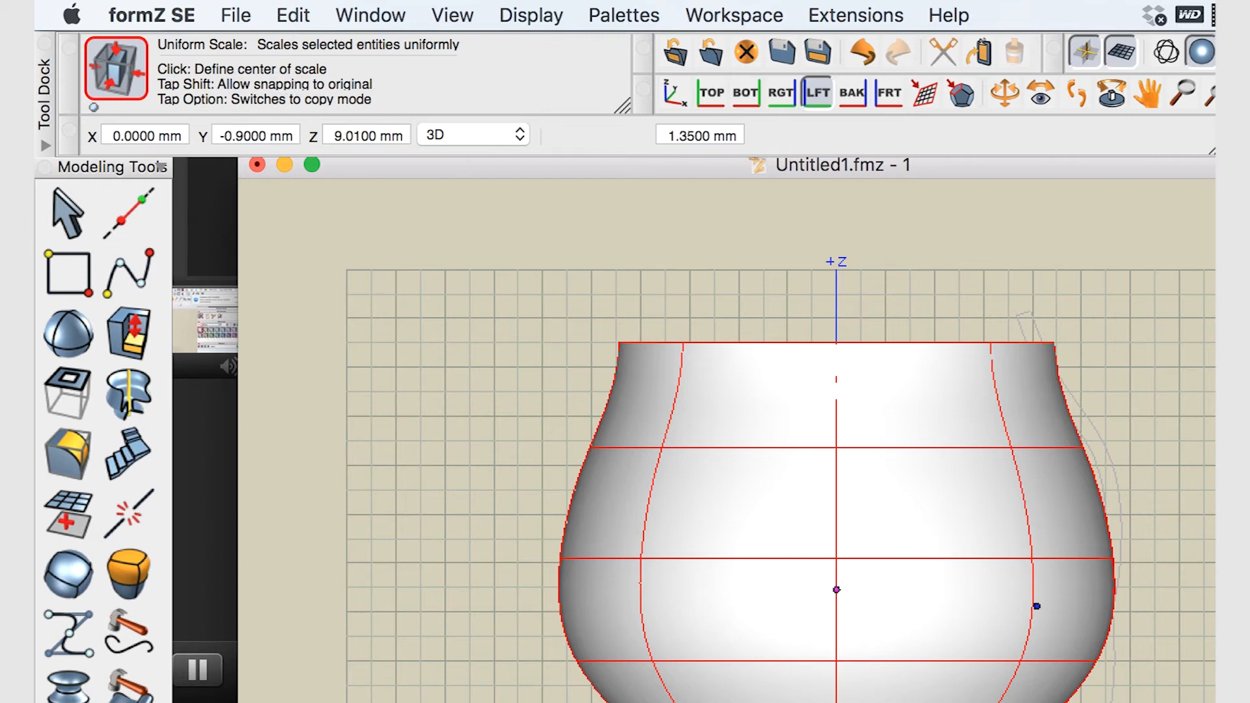
left_click(837, 589)
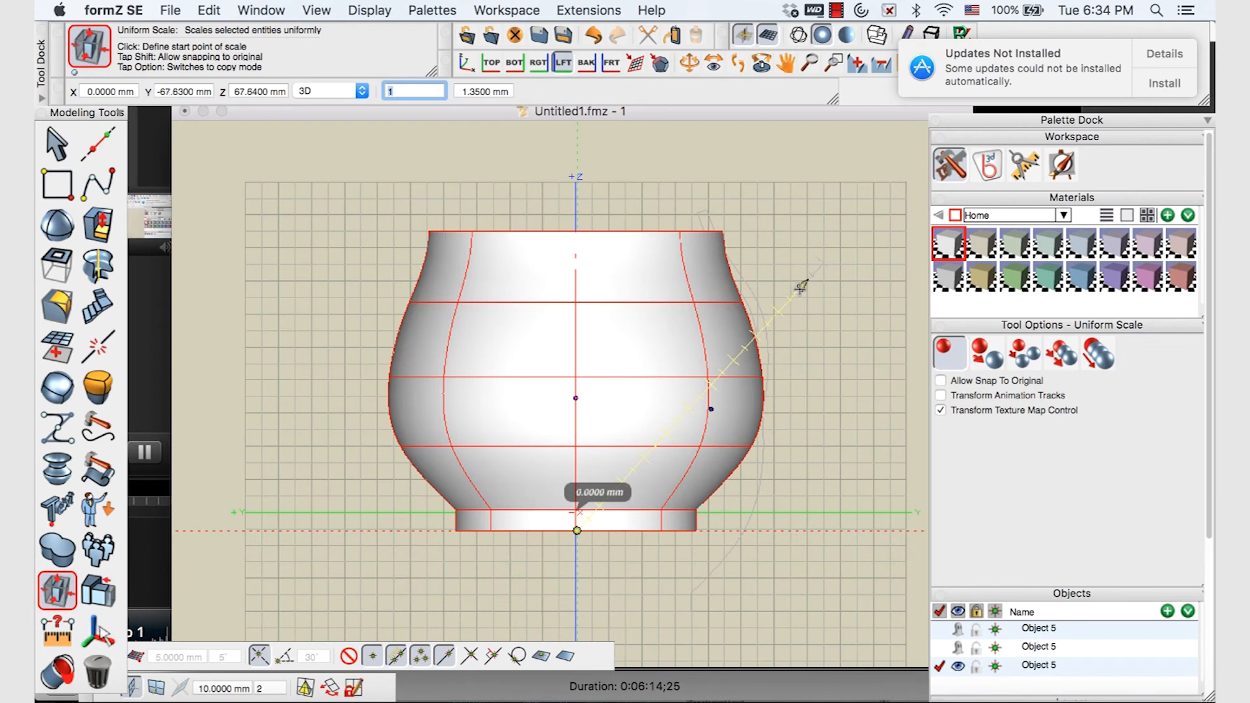
left_click(803, 289)
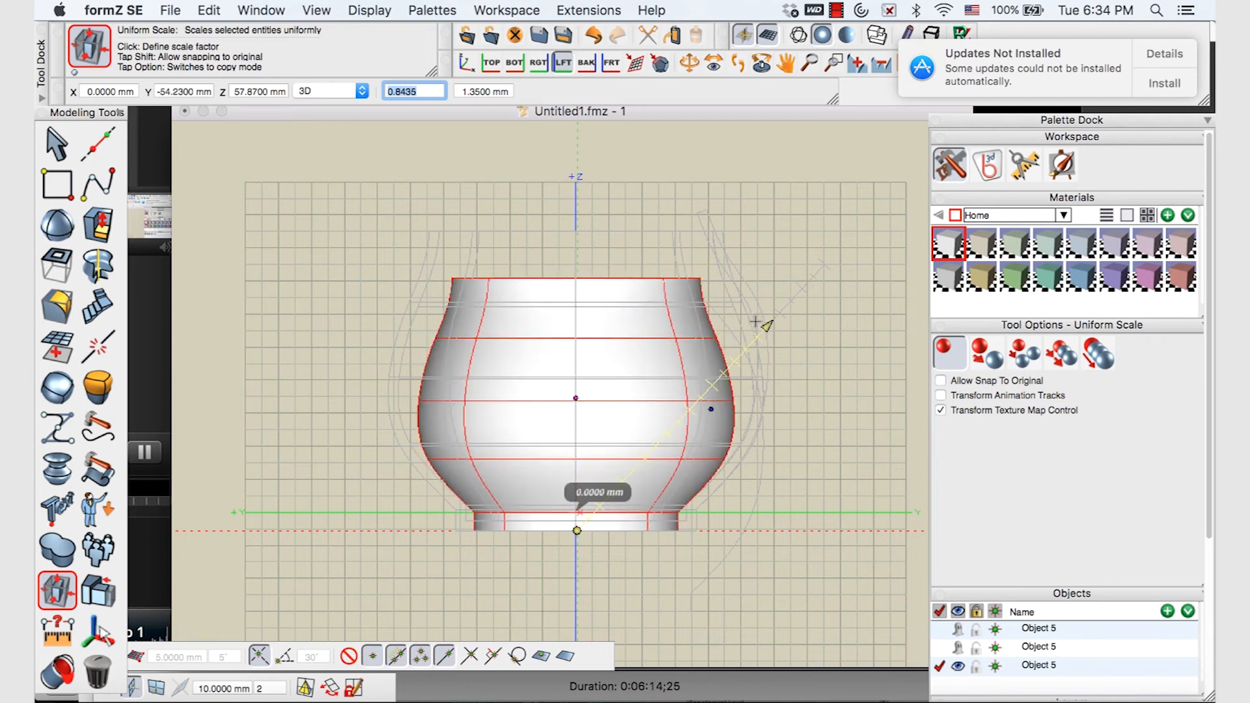
type("0")
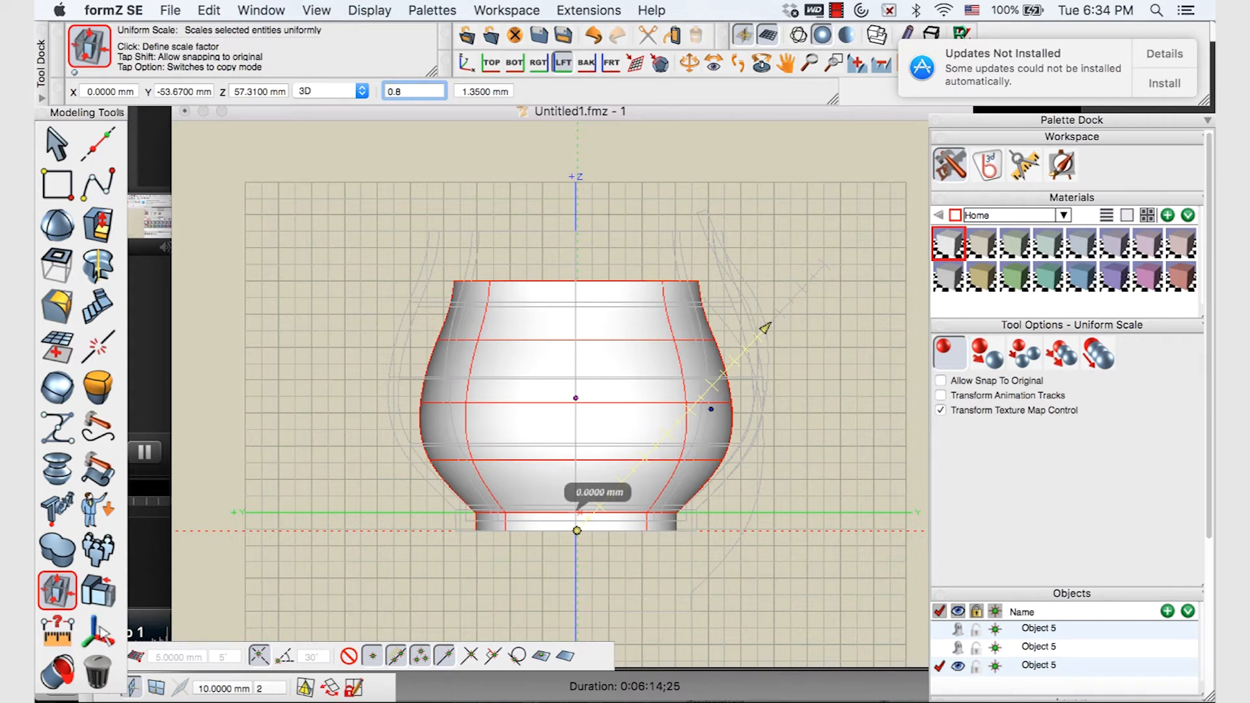
type(".8")
key("Return")
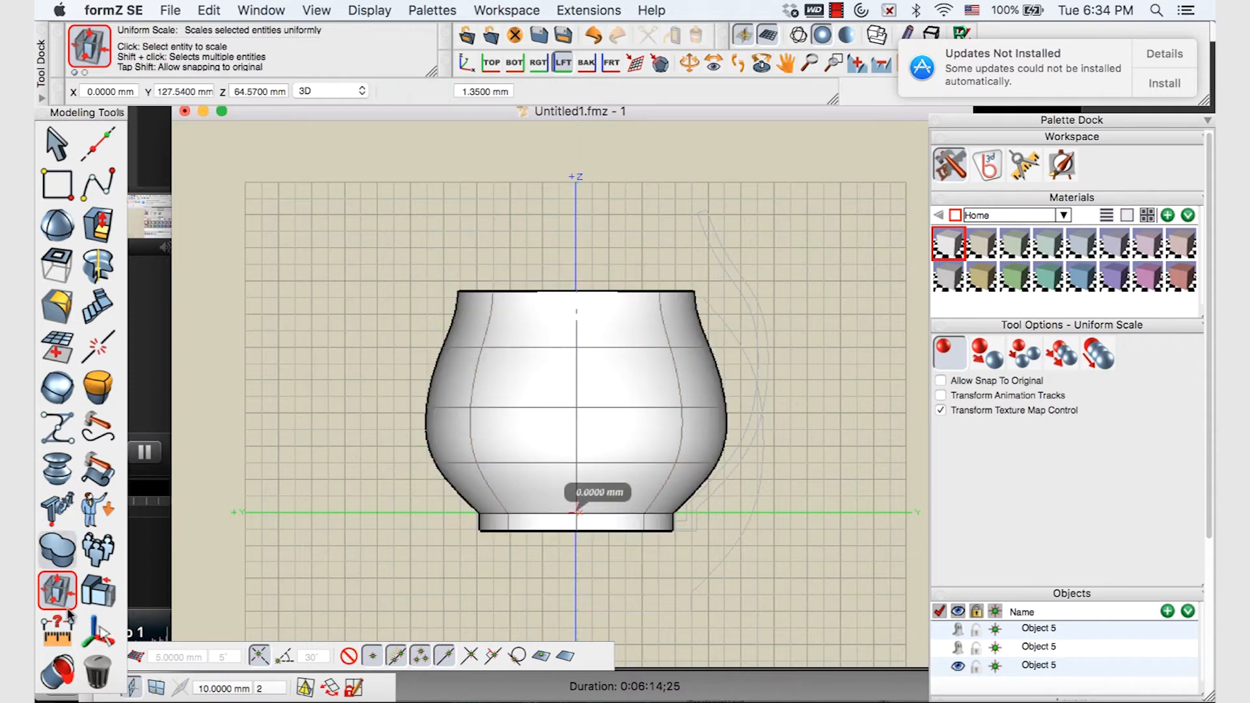
left_click(58, 630)
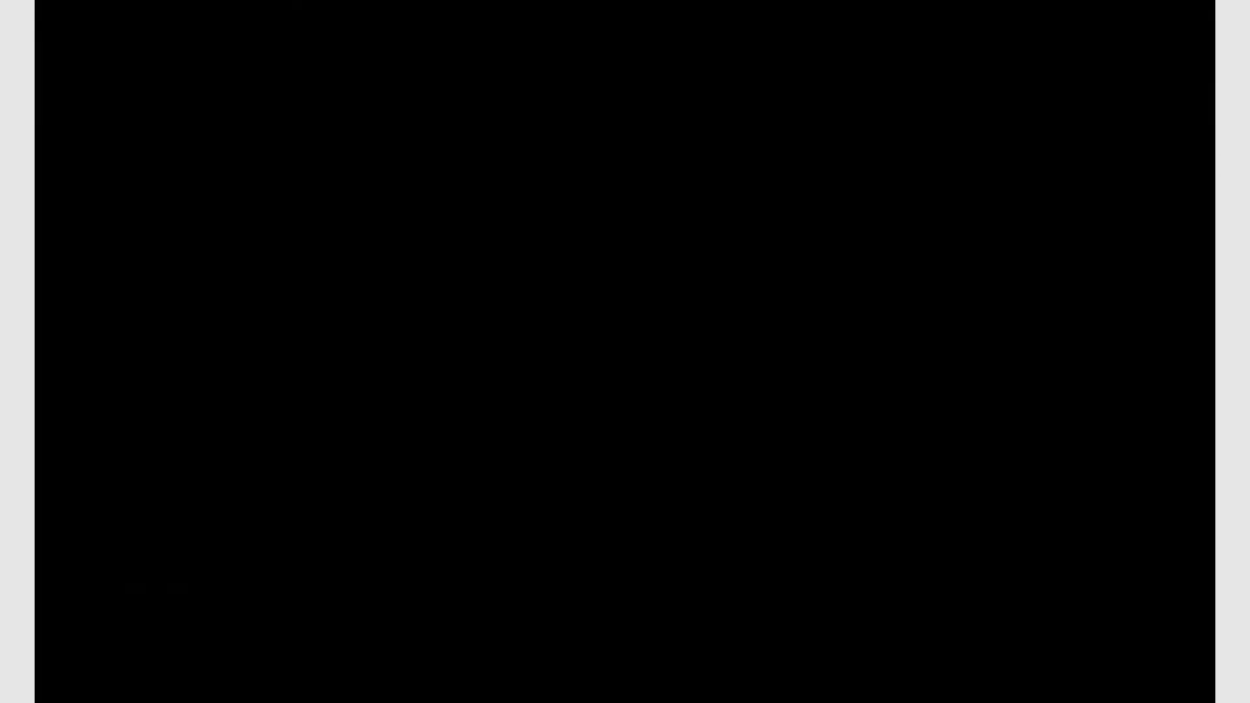
Measure a distance starting from the scaled pot's top edge
left_click(574, 299)
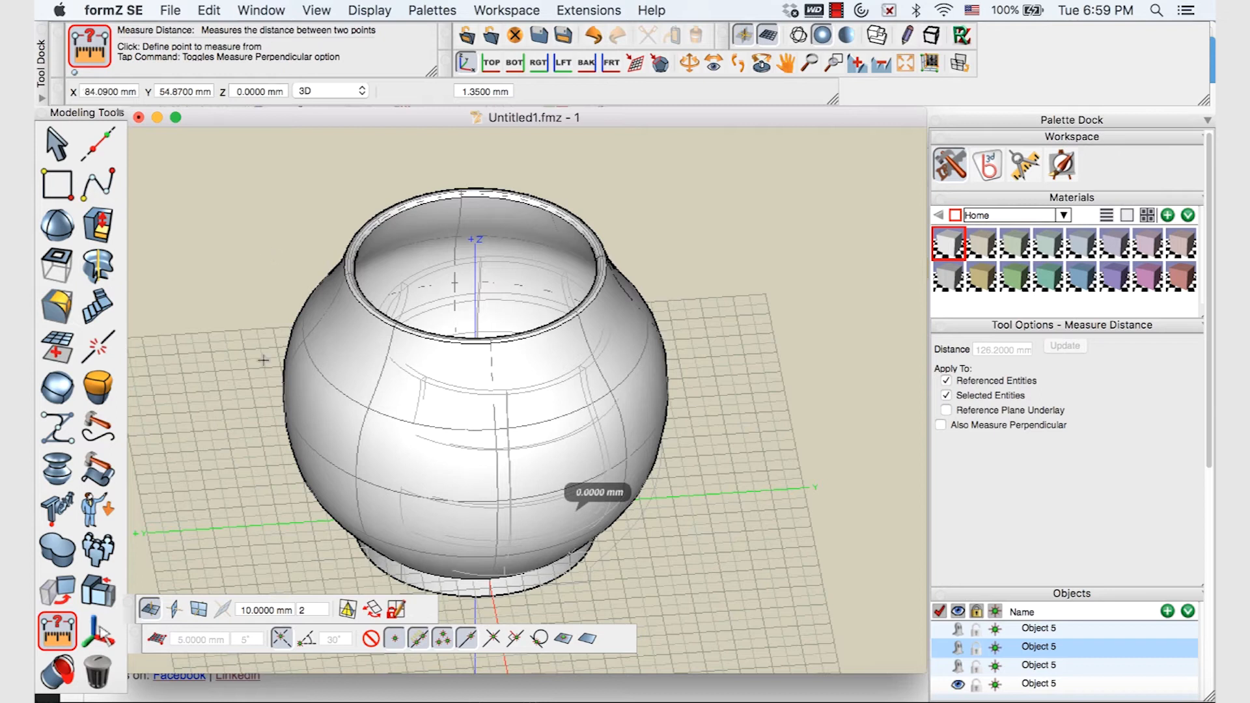
mouse_move(63, 627)
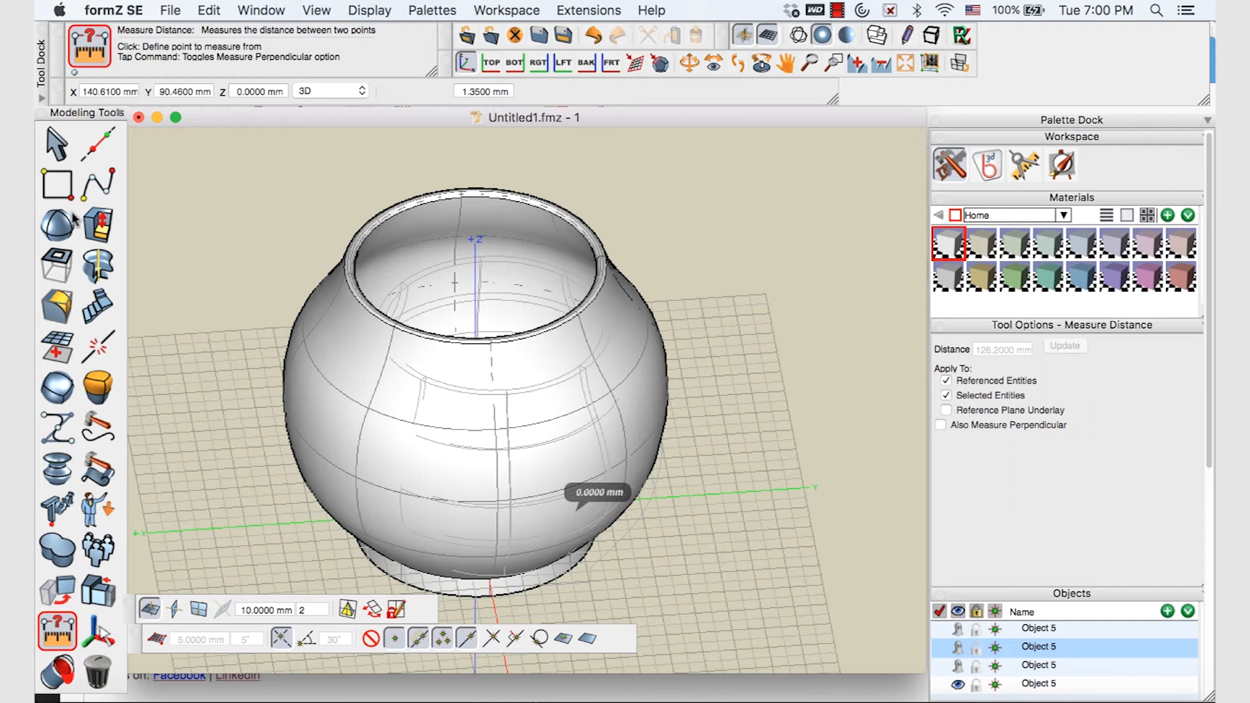
mouse_move(94, 151)
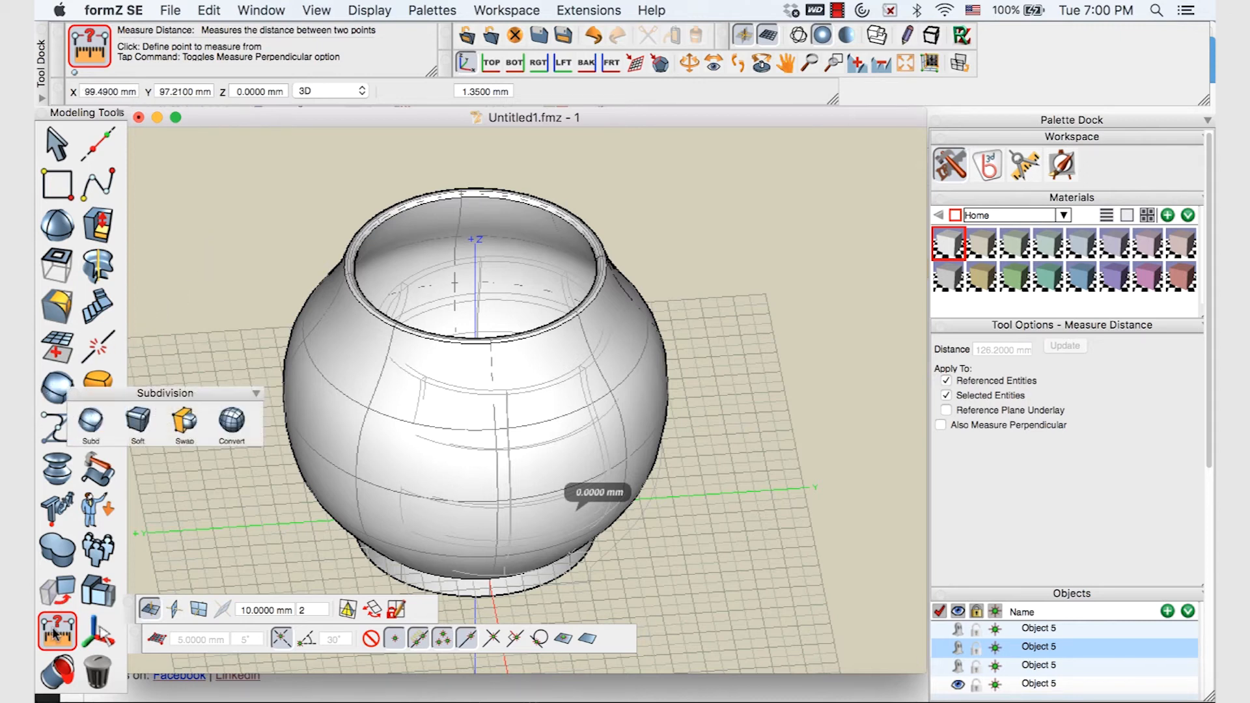
Run Object Doctor with Fix if possible on the pot and dismiss the zero-fault report
left_click(320, 669)
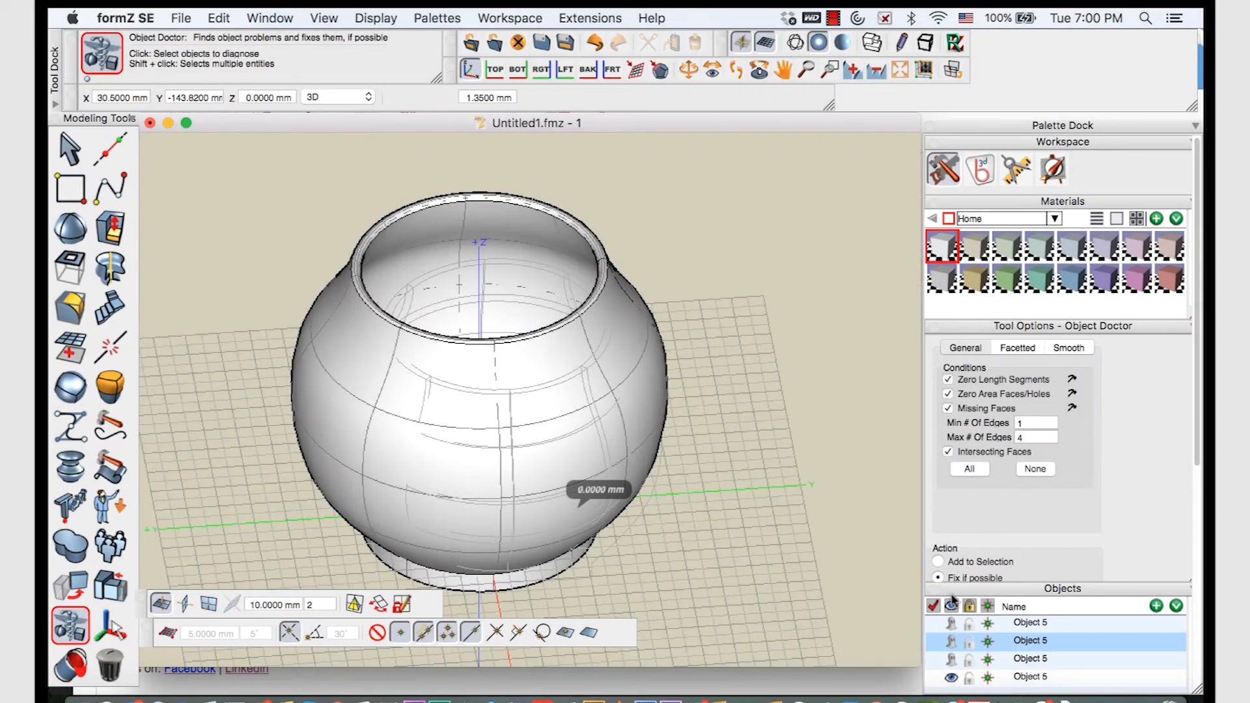
left_click_drag(952, 594, 955, 633)
left_click_drag(983, 326, 697, 168)
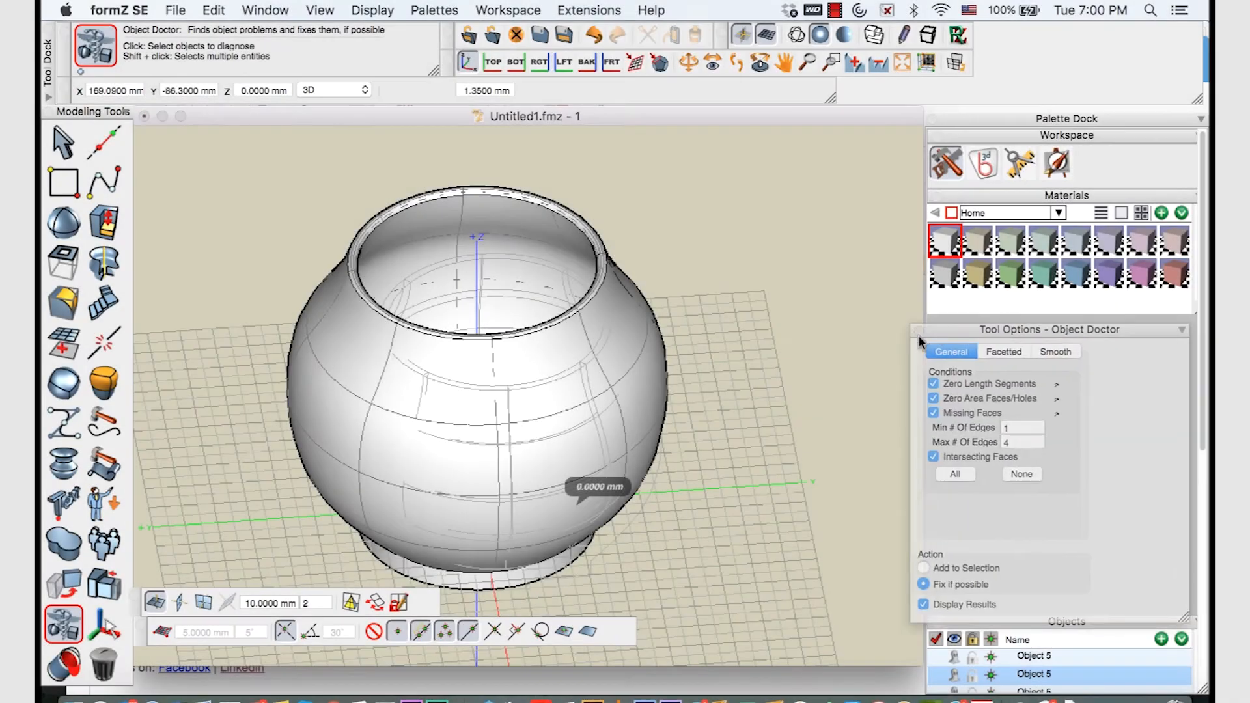
left_click_drag(920, 340, 707, 191)
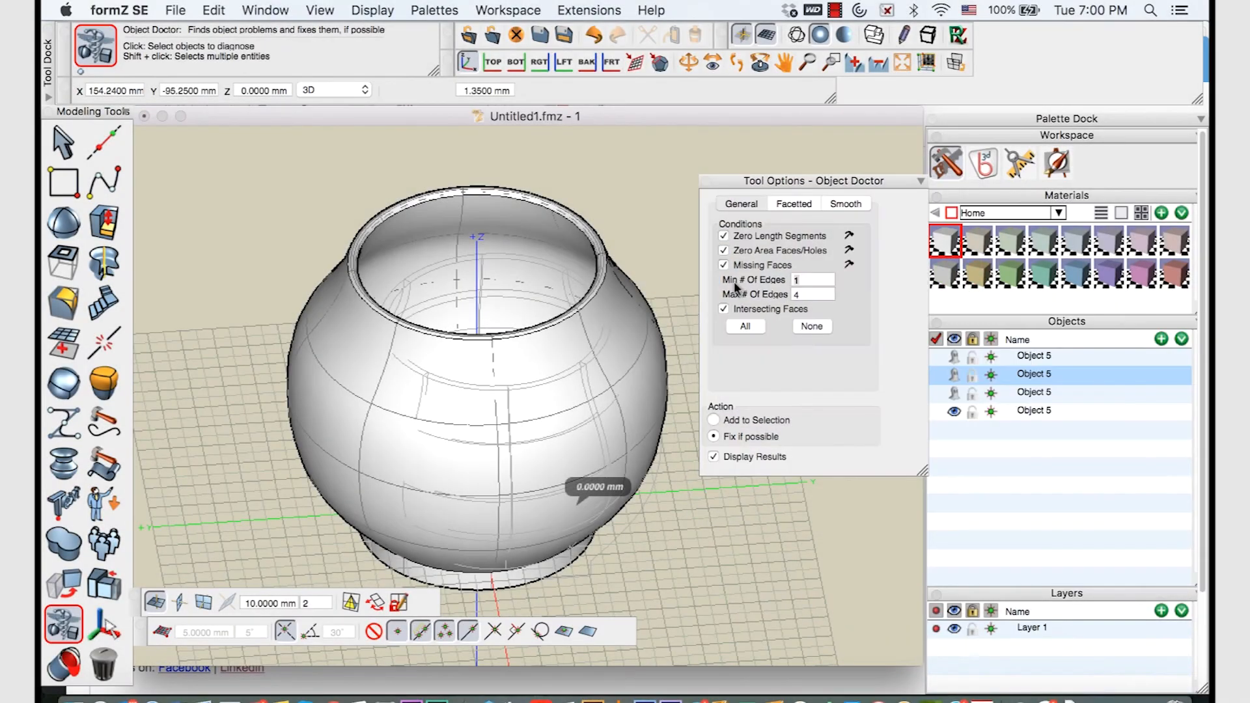
left_click(713, 437)
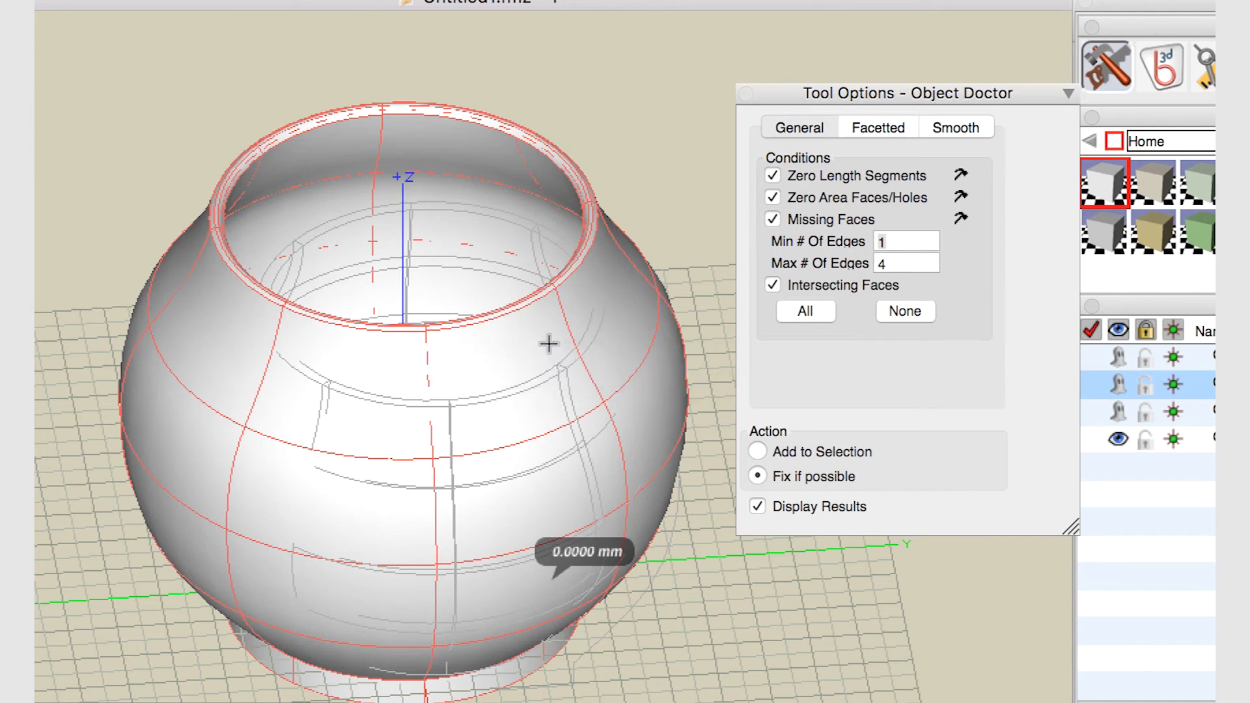
left_click(549, 339)
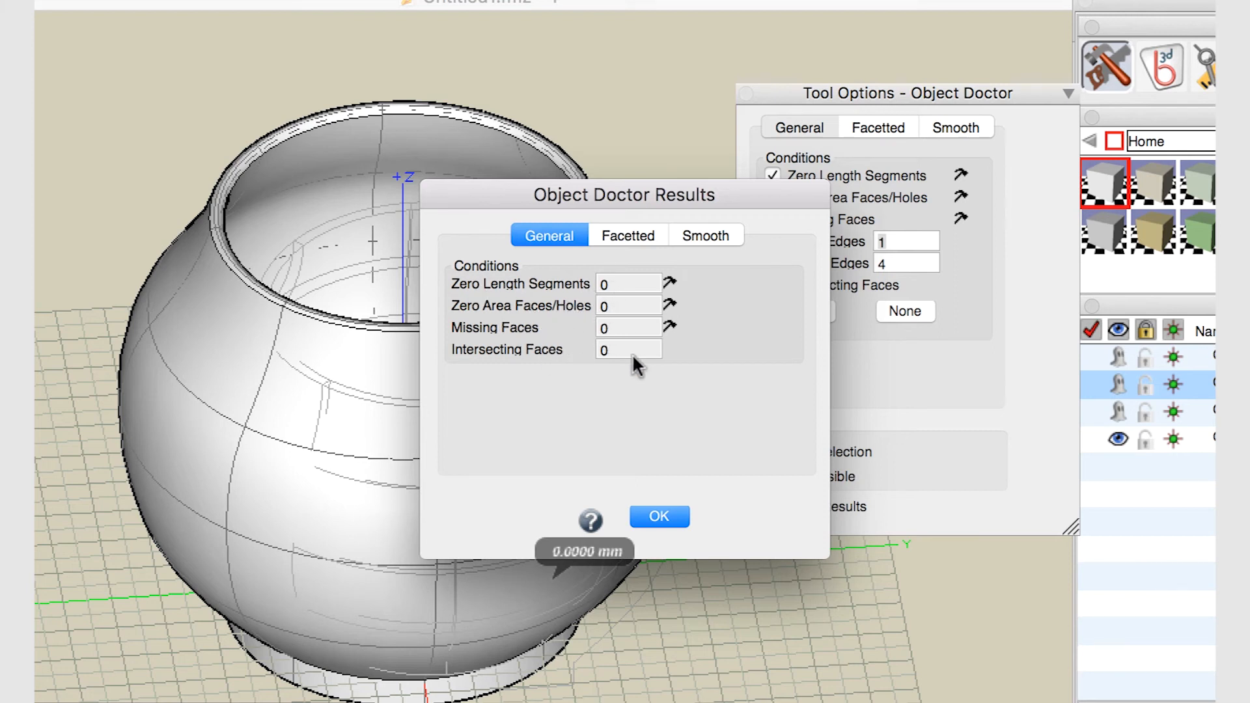
left_click(658, 517)
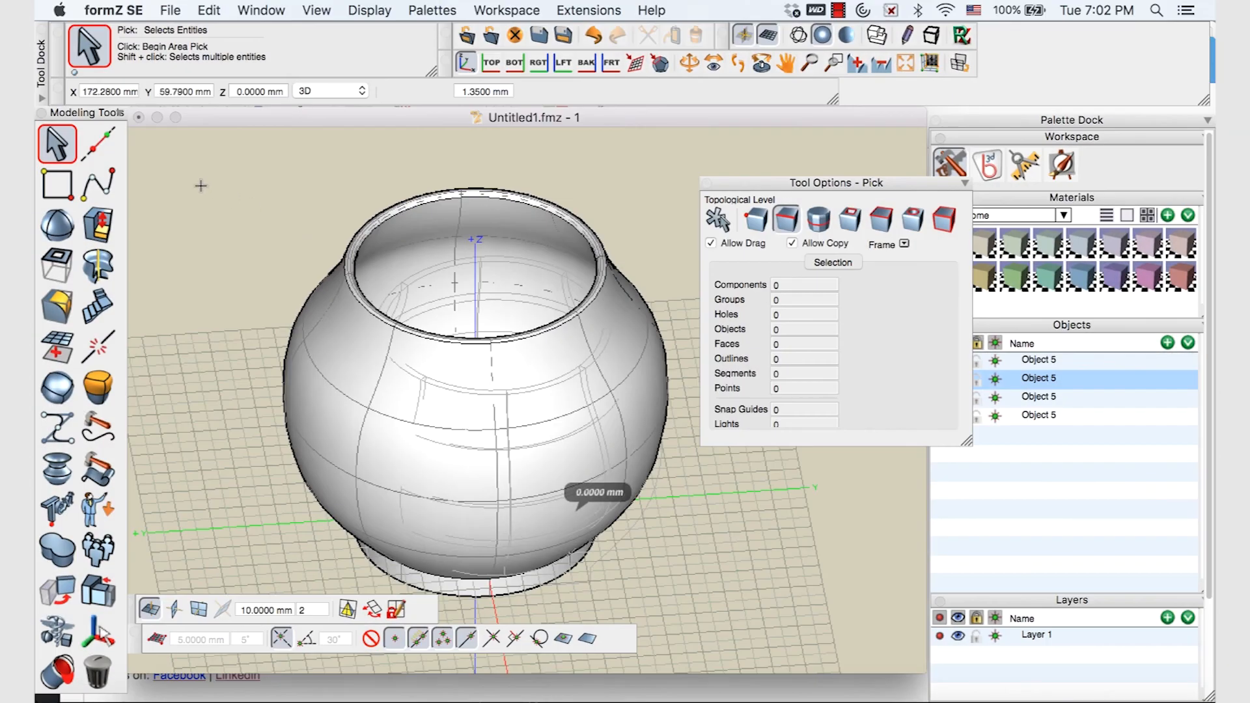
Select the whole pot at Object topological level and start exporting it as STL
left_click(55, 145)
left_click(946, 222)
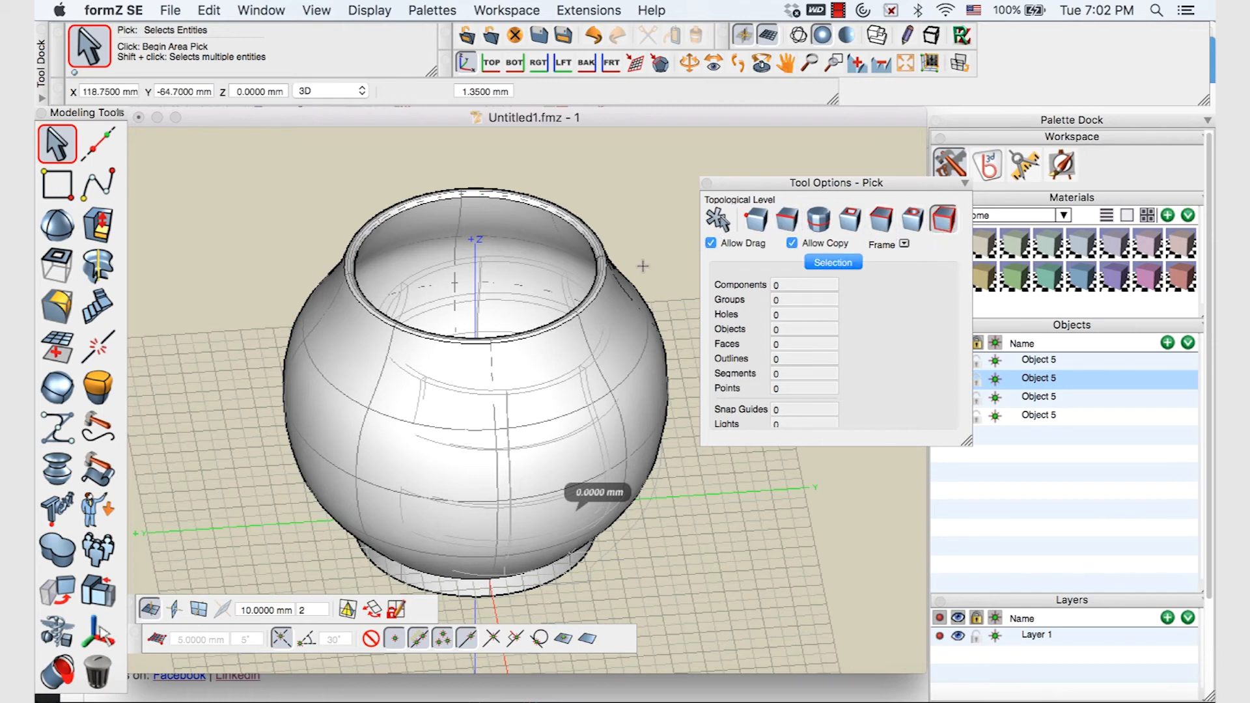
left_click(558, 338)
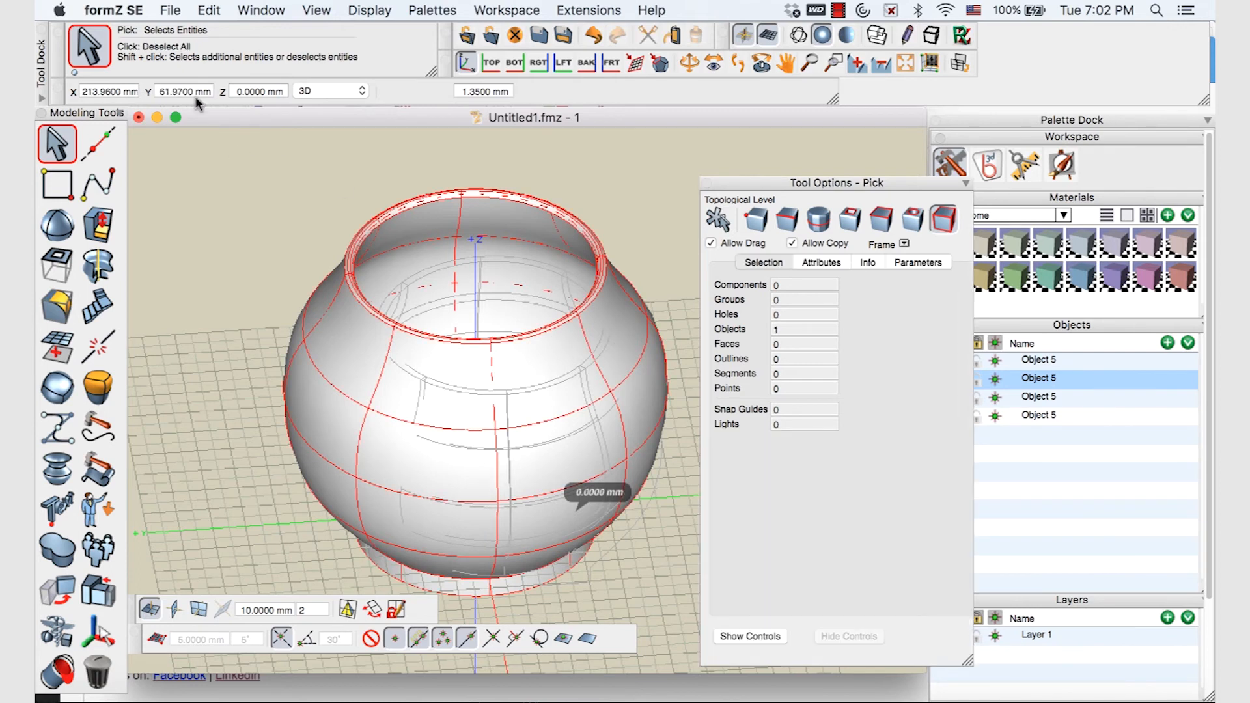
left_click(172, 11)
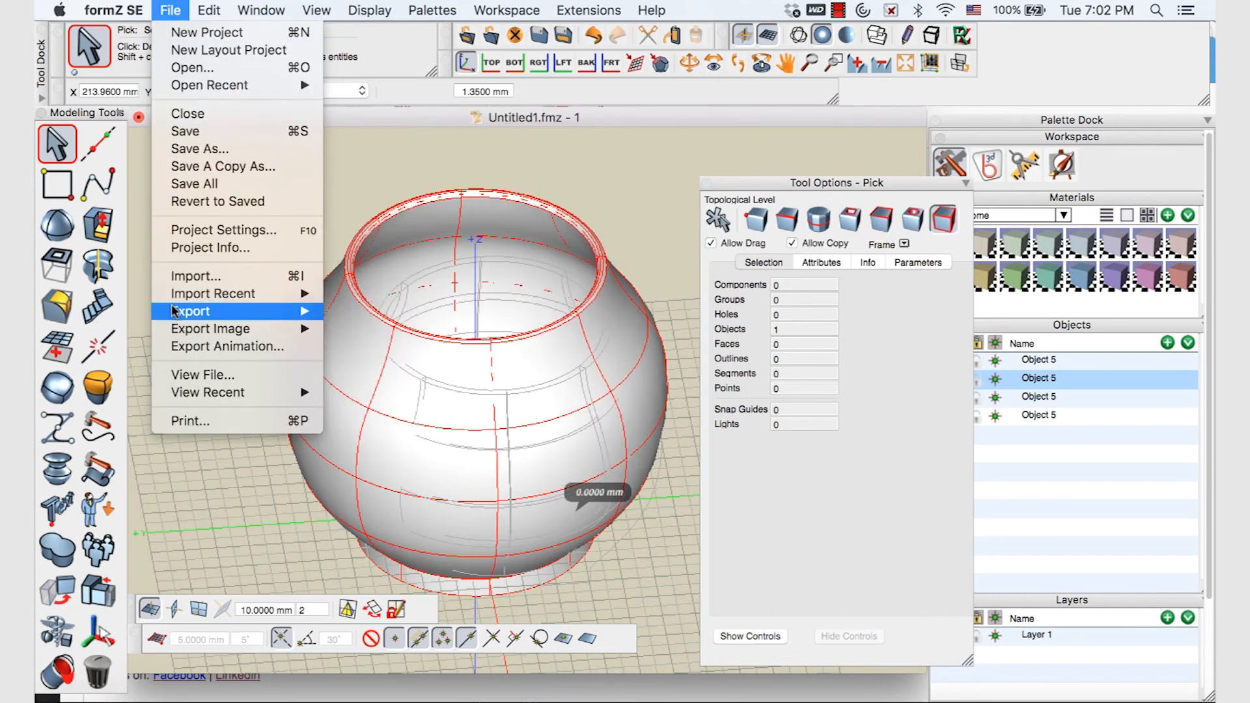
mouse_move(176, 313)
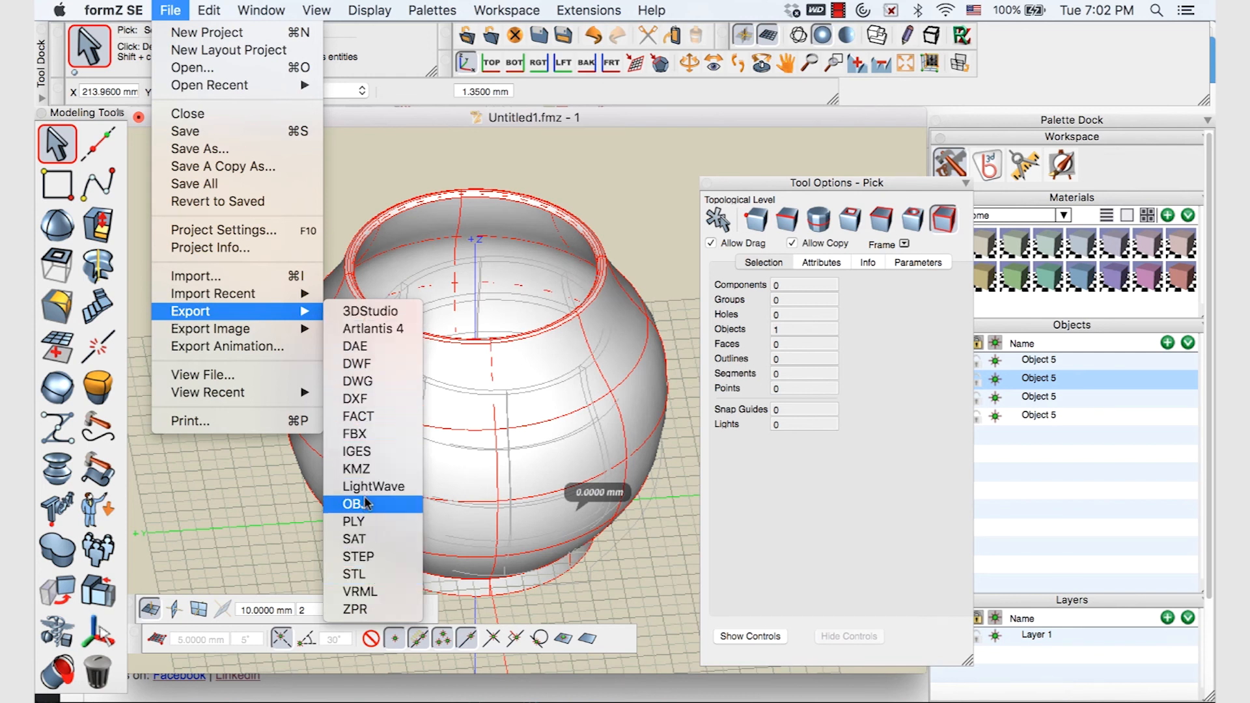
left_click(365, 575)
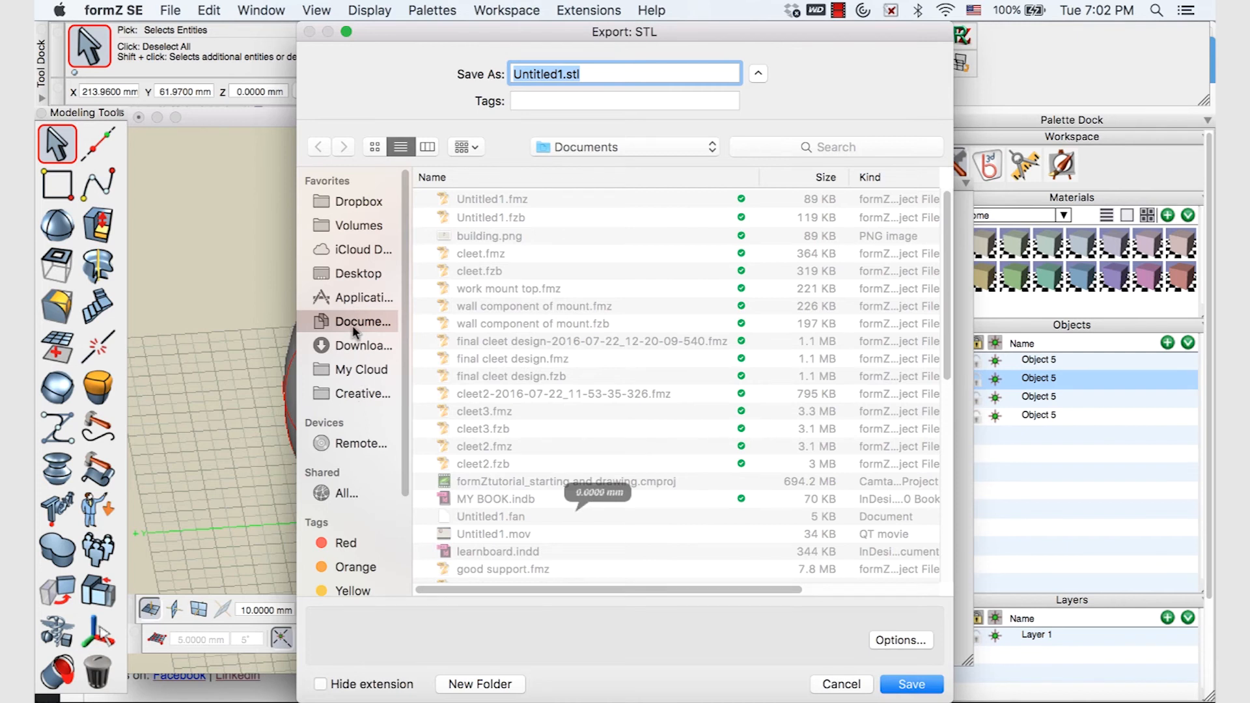
Create a new Desktop folder named 'my 3d stl file' for the export
left_click(351, 273)
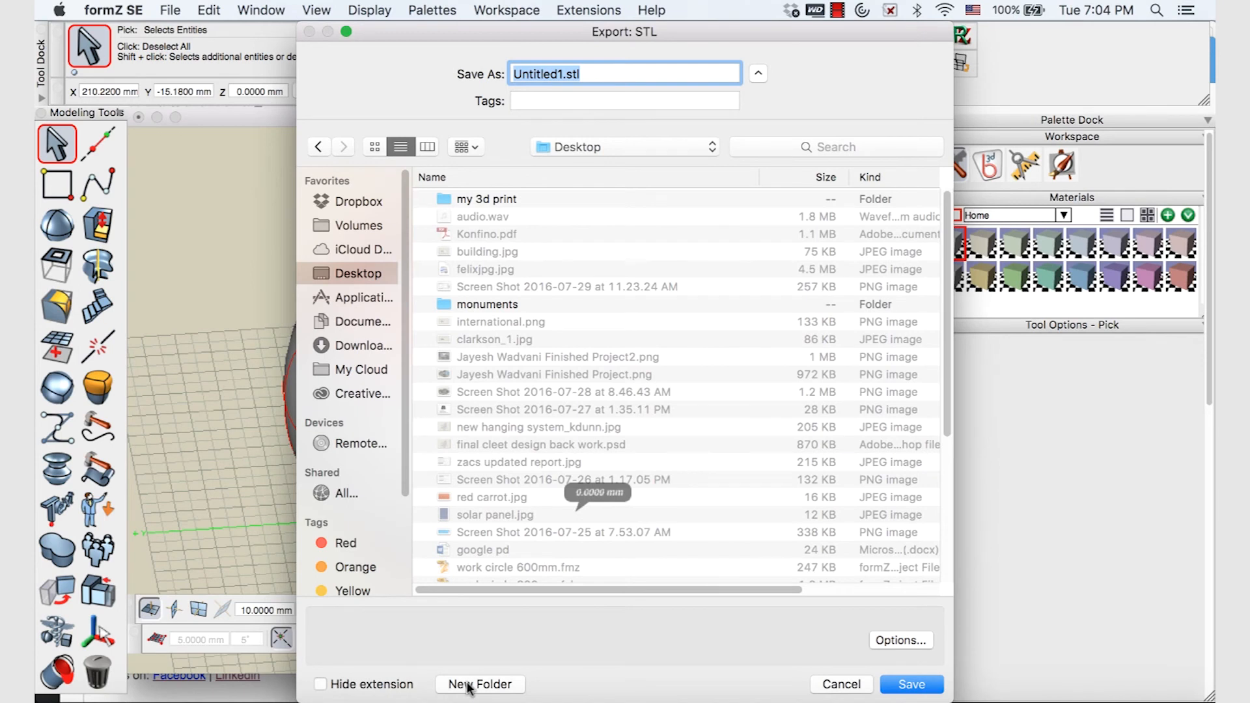
left_click(479, 685)
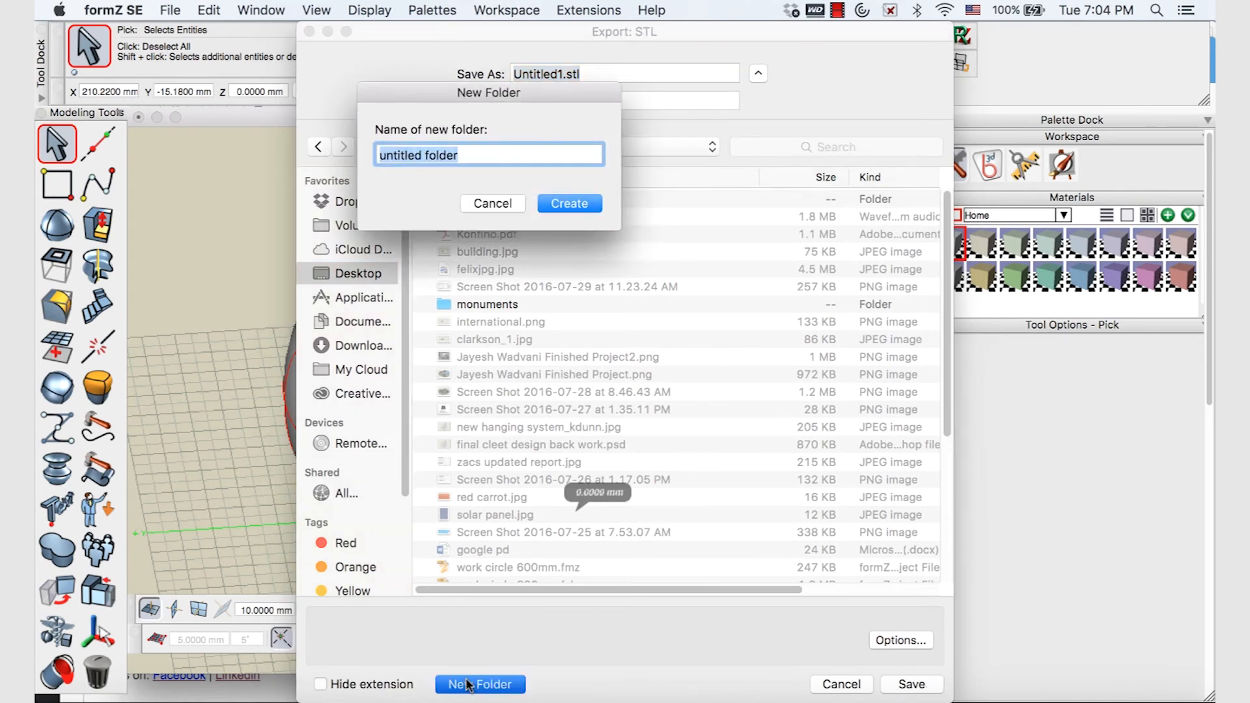
key("BackSpace")
type("my 3d stl file")
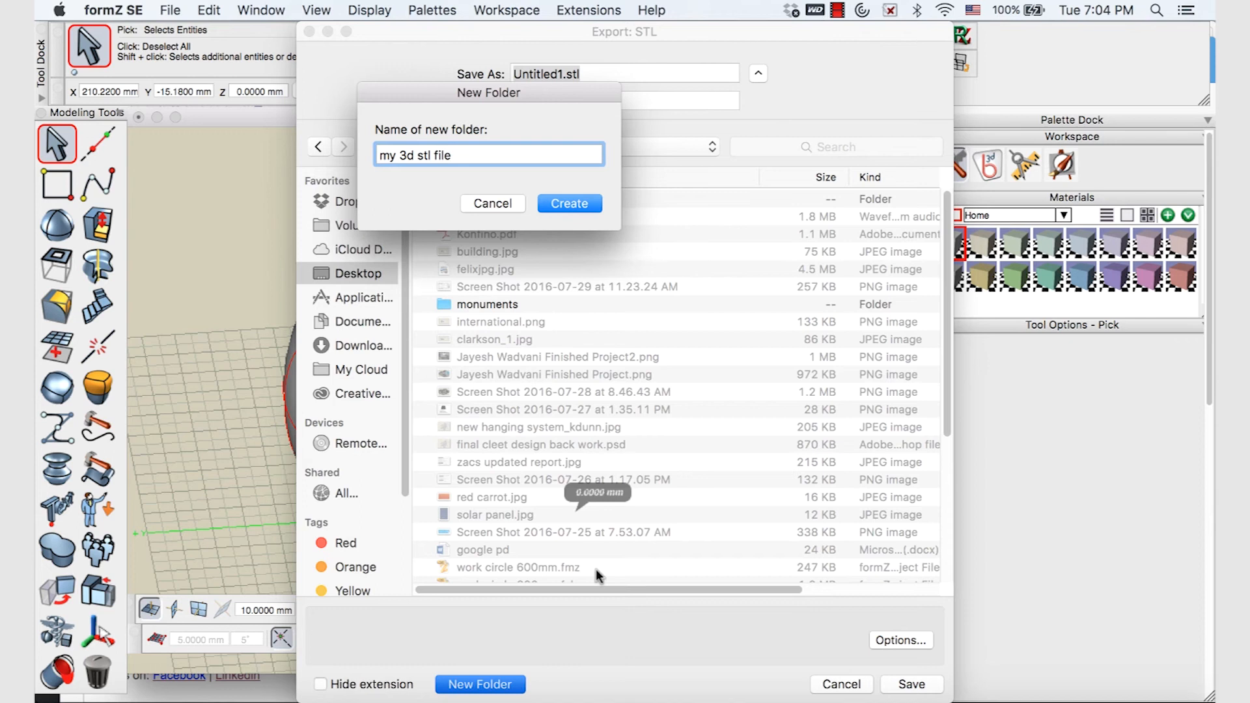
left_click(561, 202)
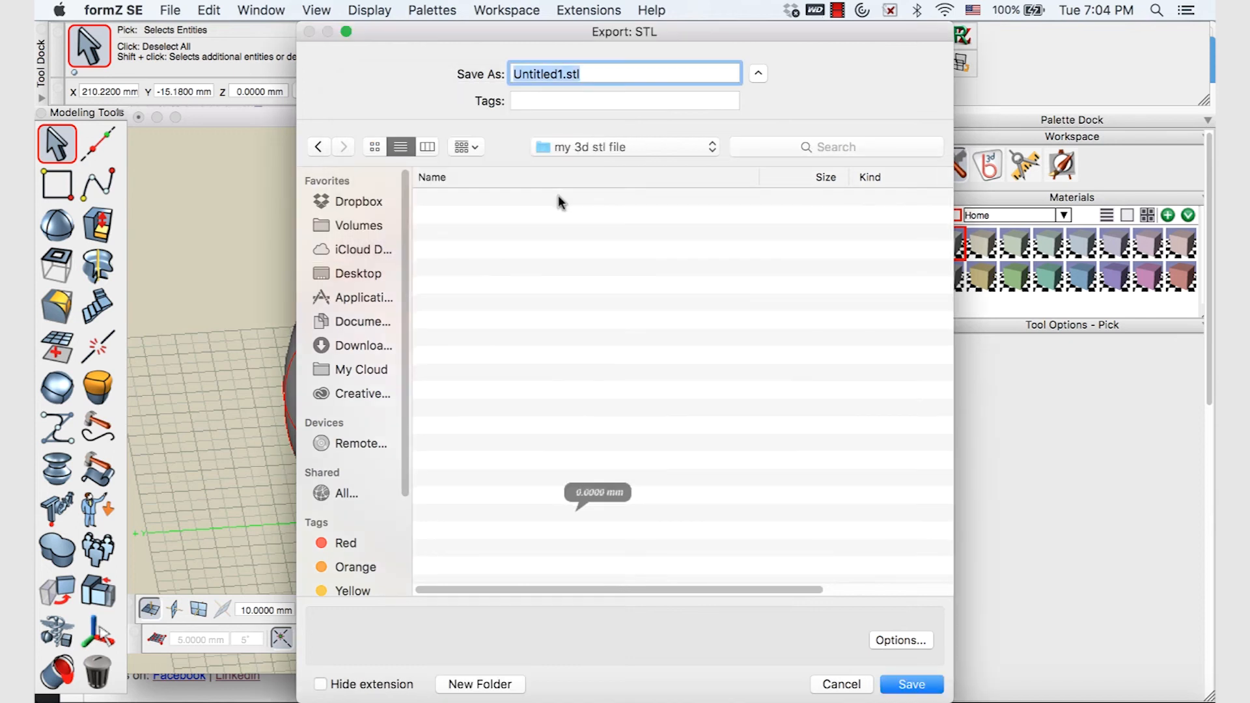
Rename the STL file and save it into that folder, confirming the STL export options
left_click(562, 73)
double_click(562, 73)
type("my 3")
key("BackSpace")
key("BackSpace")
key("BackSpace")
key("BackSpace")
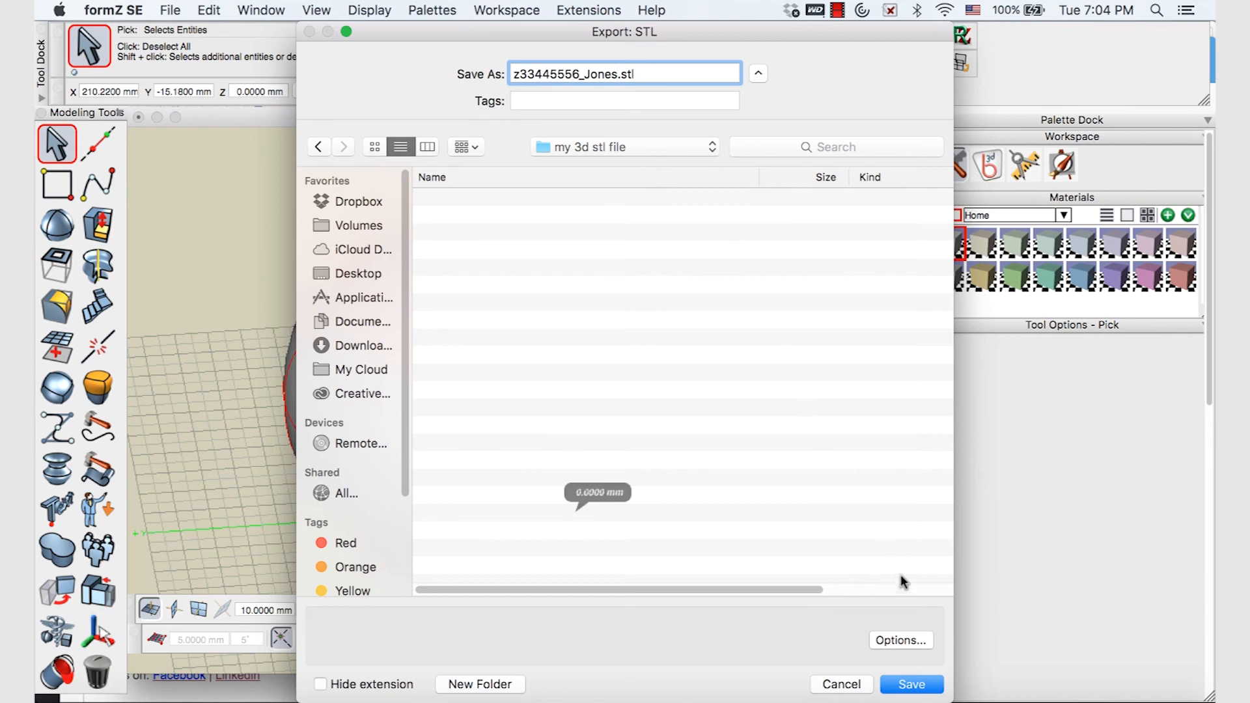
left_click(911, 684)
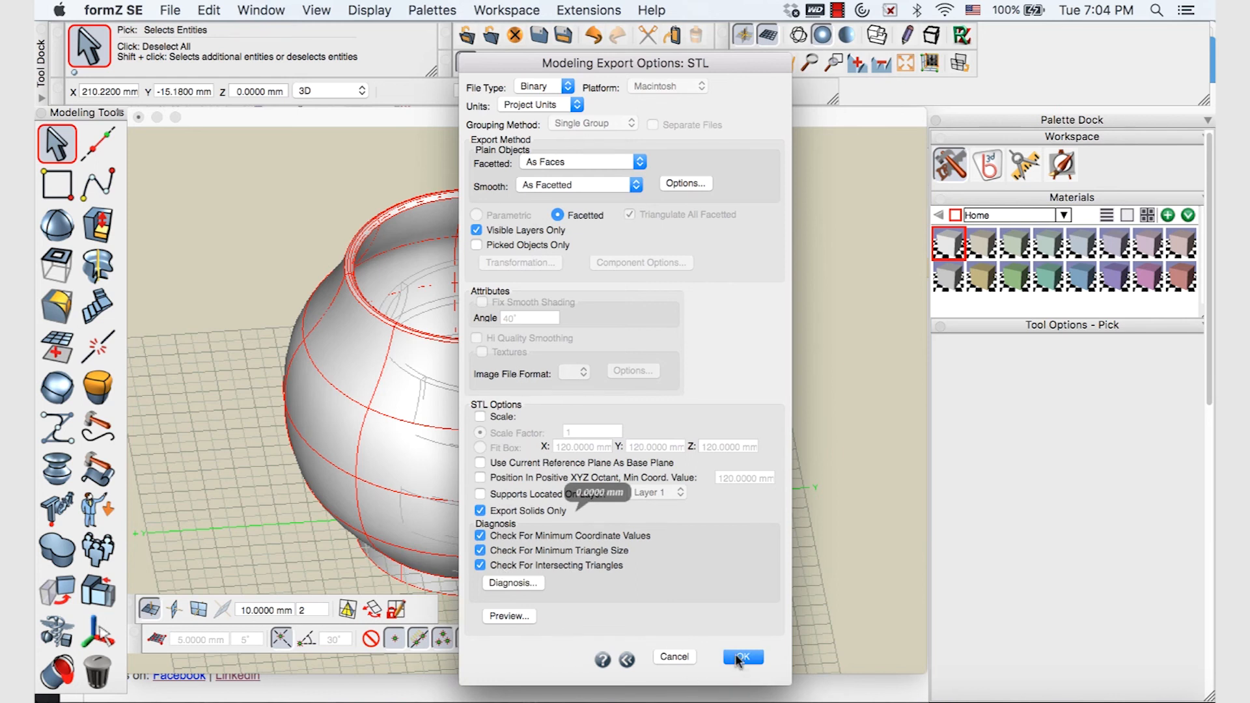
left_click(737, 659)
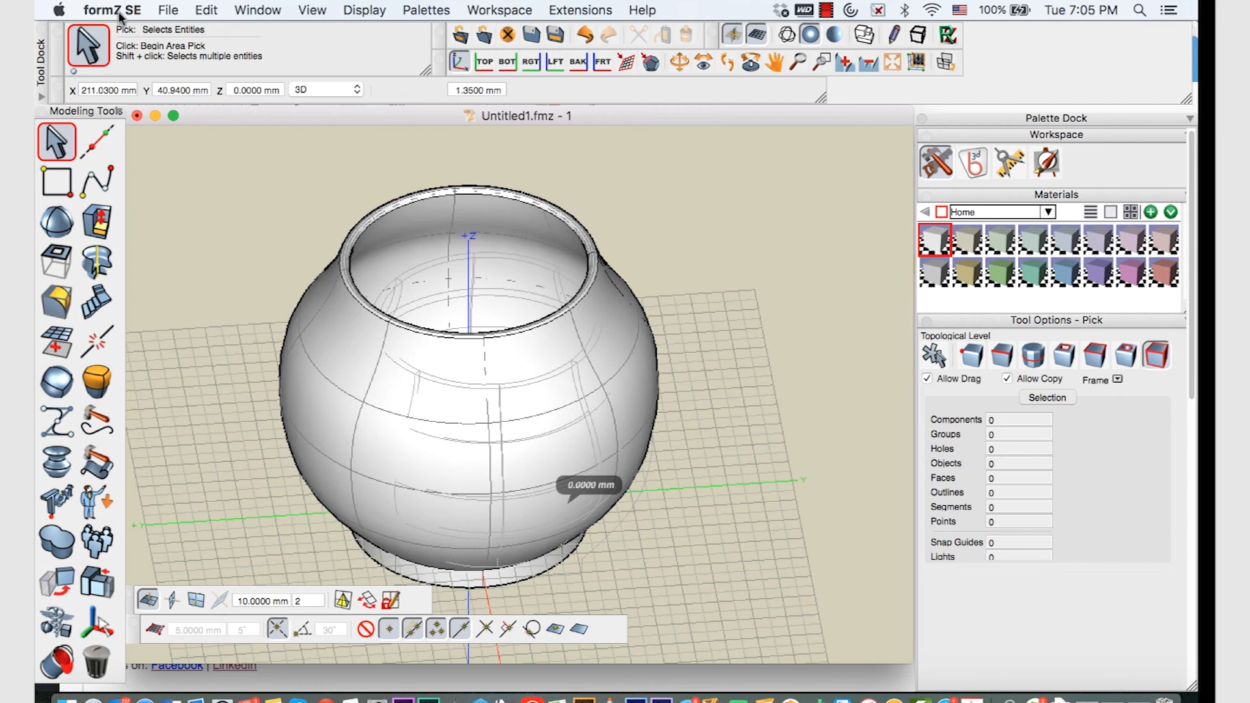
Save the pot project as an .fmz file in the Desktop's 'my 3d stl file' folder
left_click(164, 11)
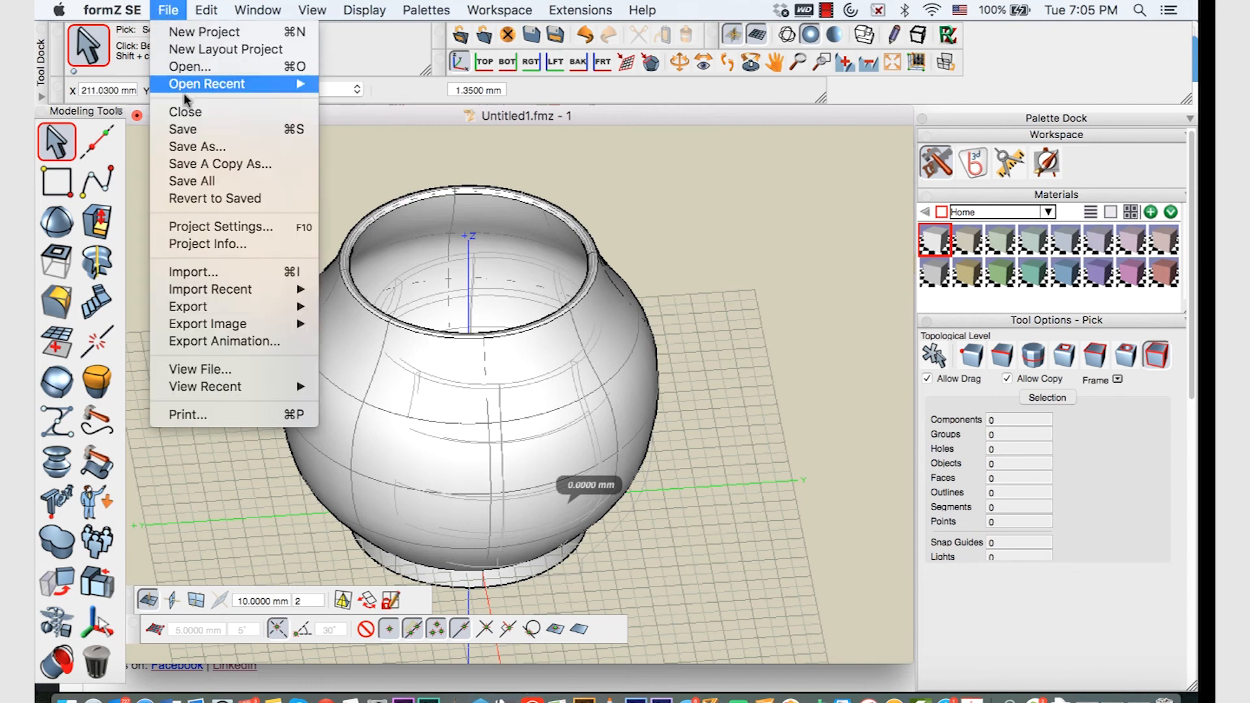
left_click(196, 147)
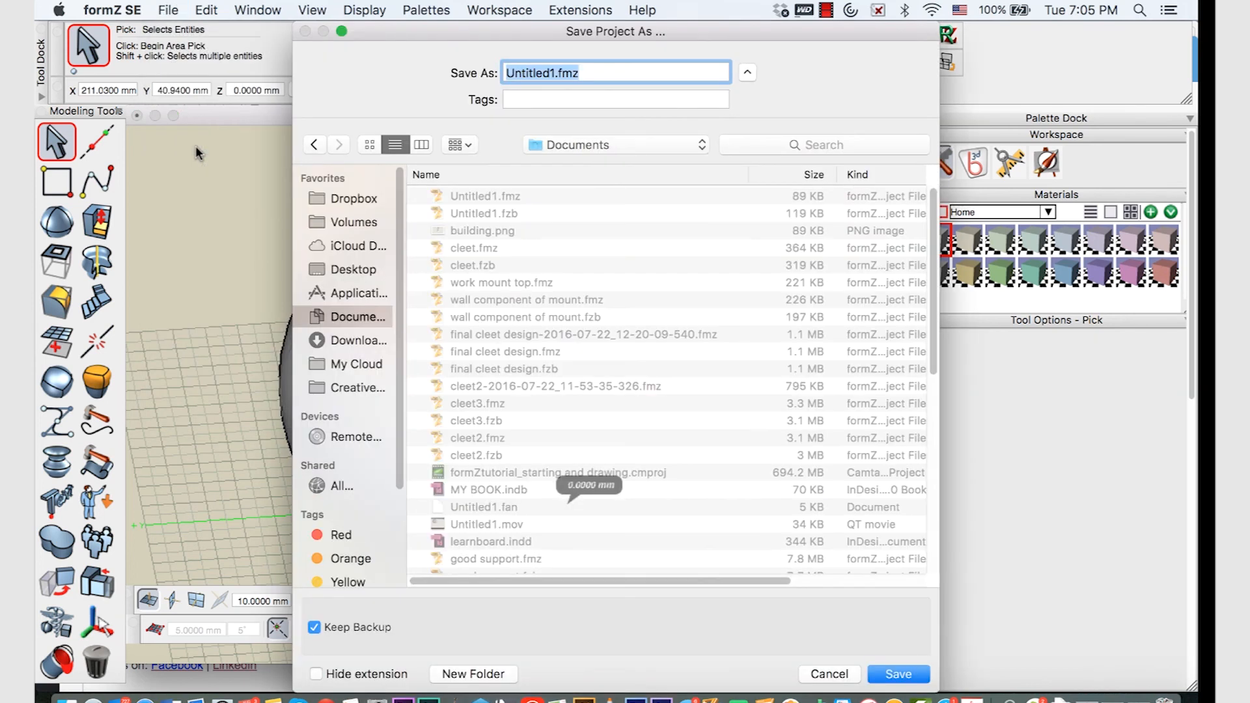
type("jones")
left_click(346, 271)
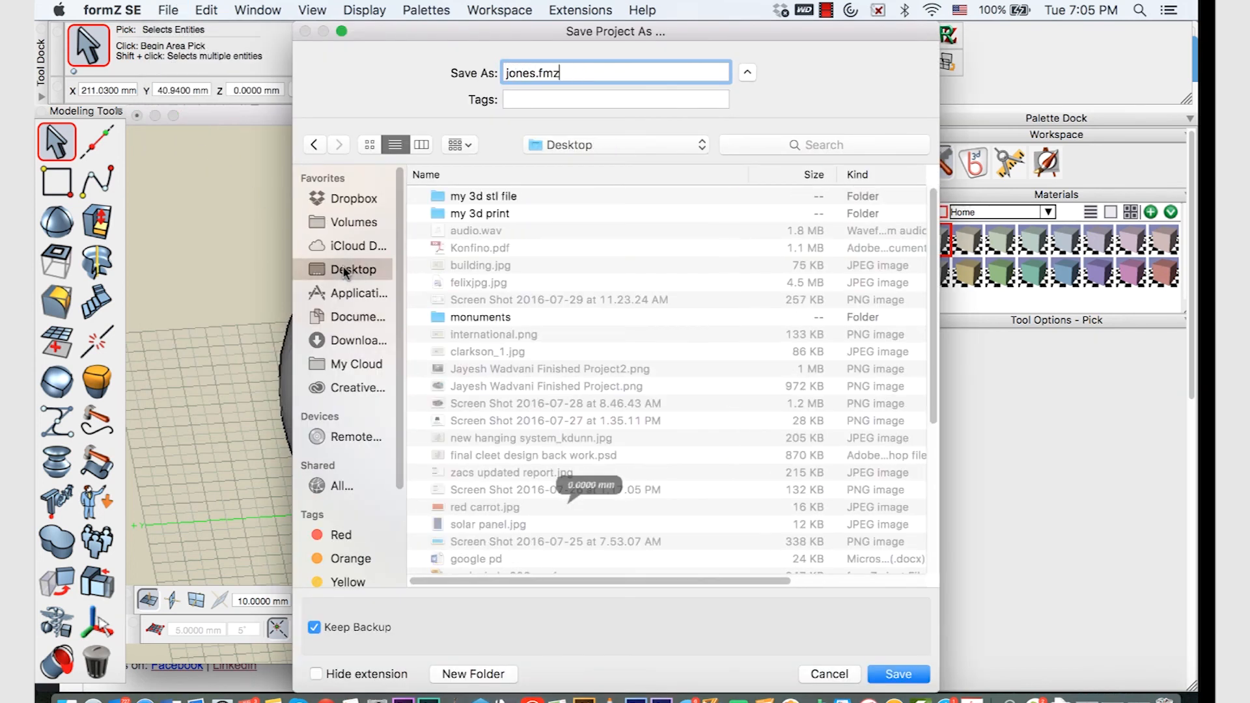
double_click(478, 196)
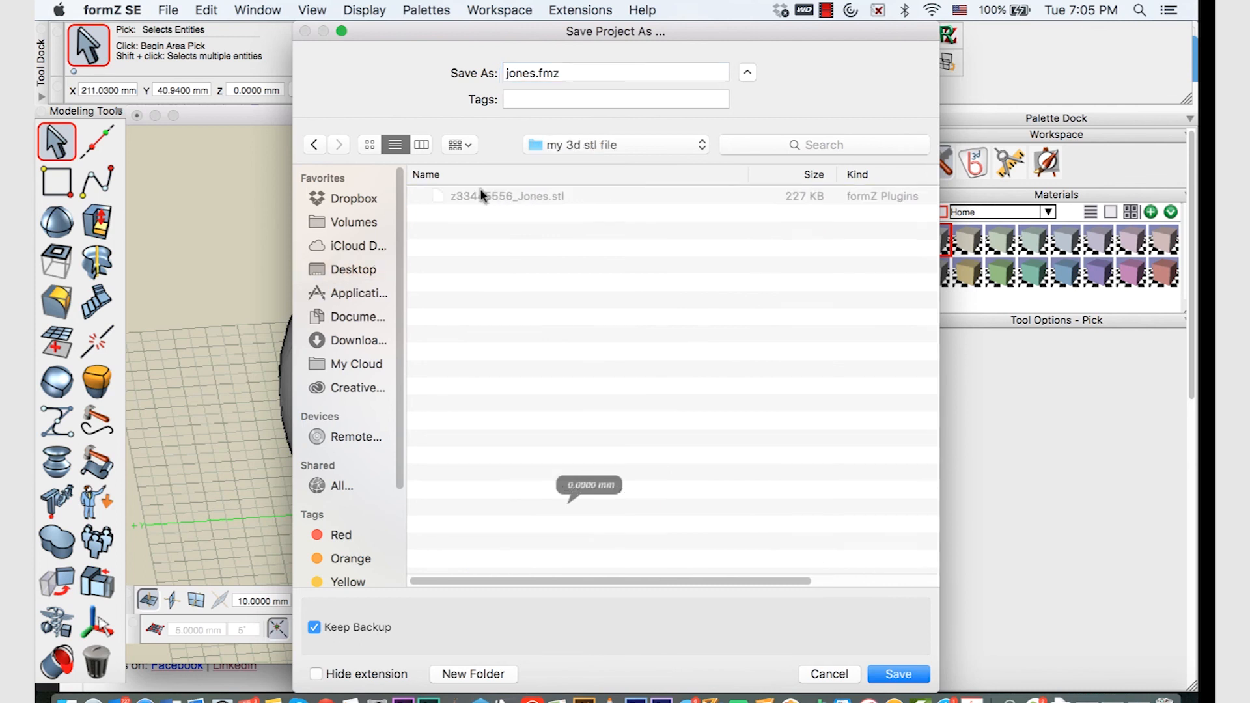
left_click(897, 674)
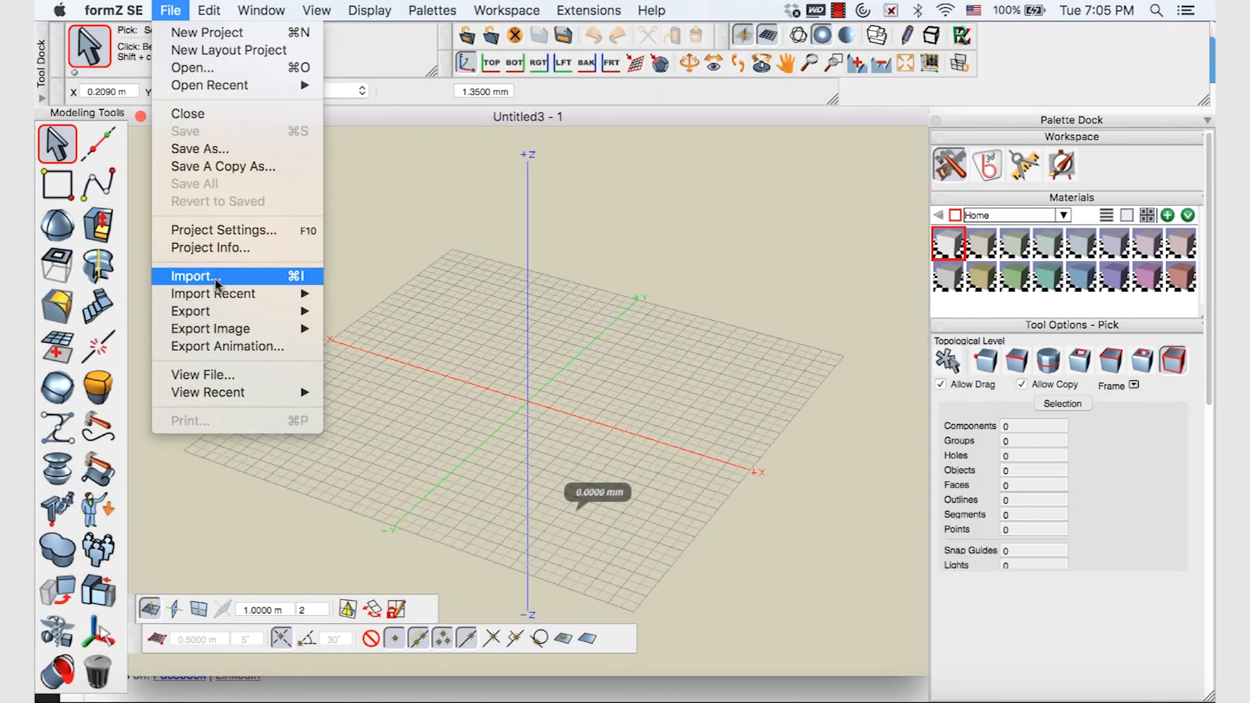
Import the exported pot STL from 'my 3d stl file', accepting the import settings
left_click(215, 279)
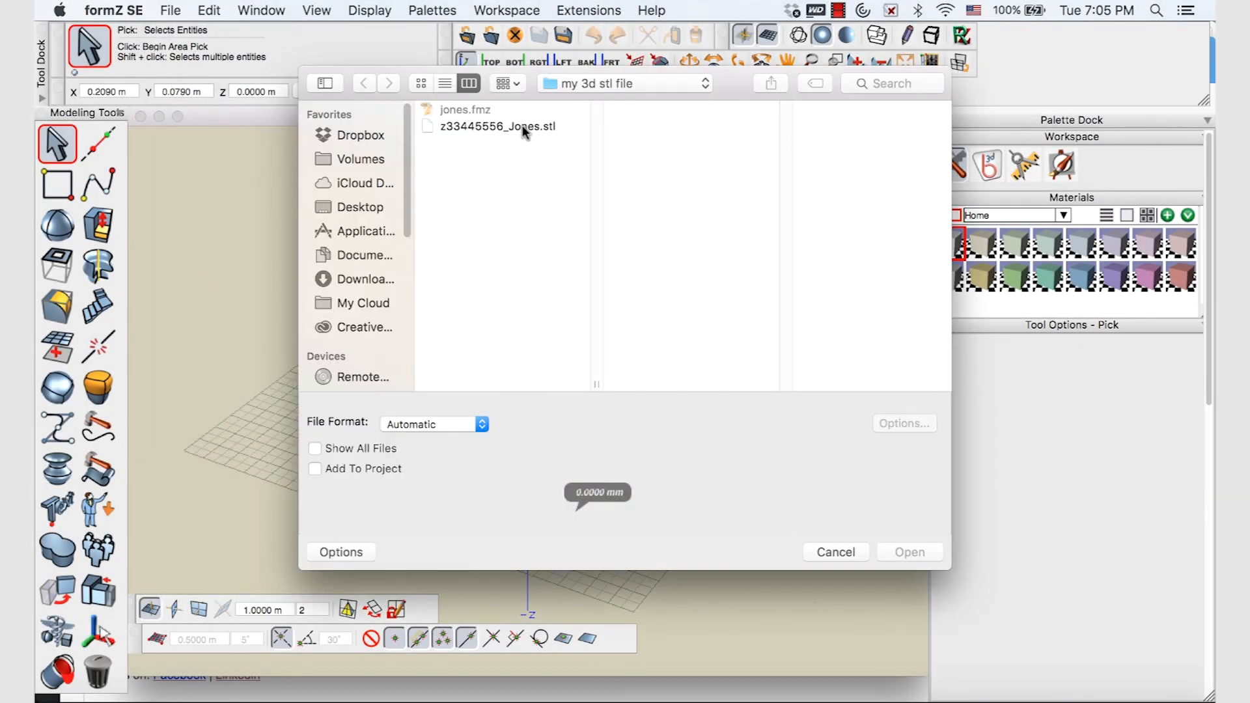
left_click(524, 129)
left_click(912, 551)
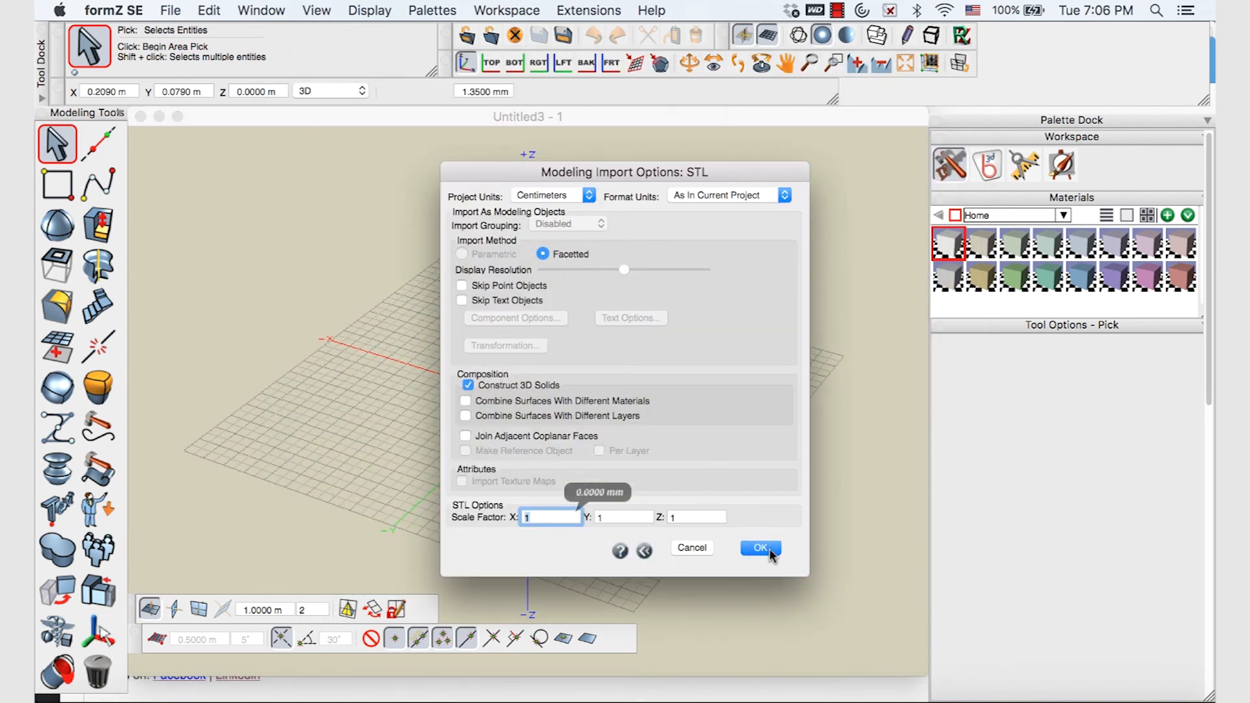
left_click(760, 548)
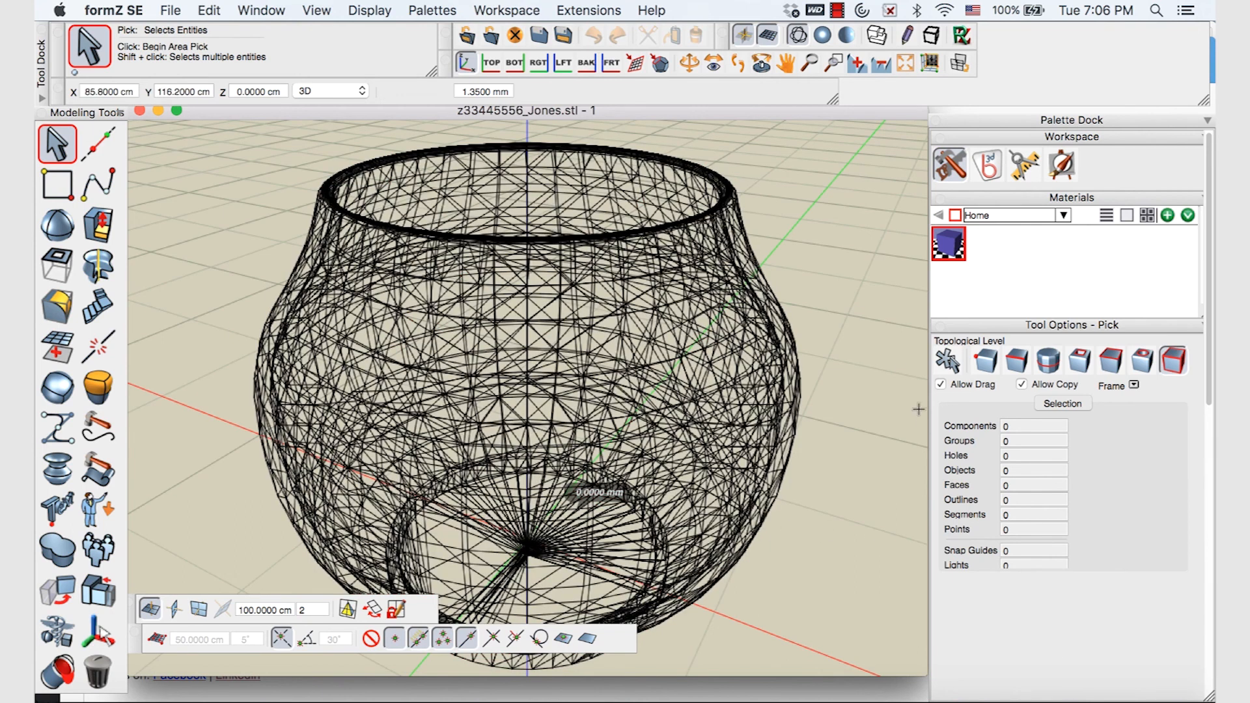
Switch the imported pot between shaded, silhouette and wireframe display to inspect the mesh
left_click(823, 35)
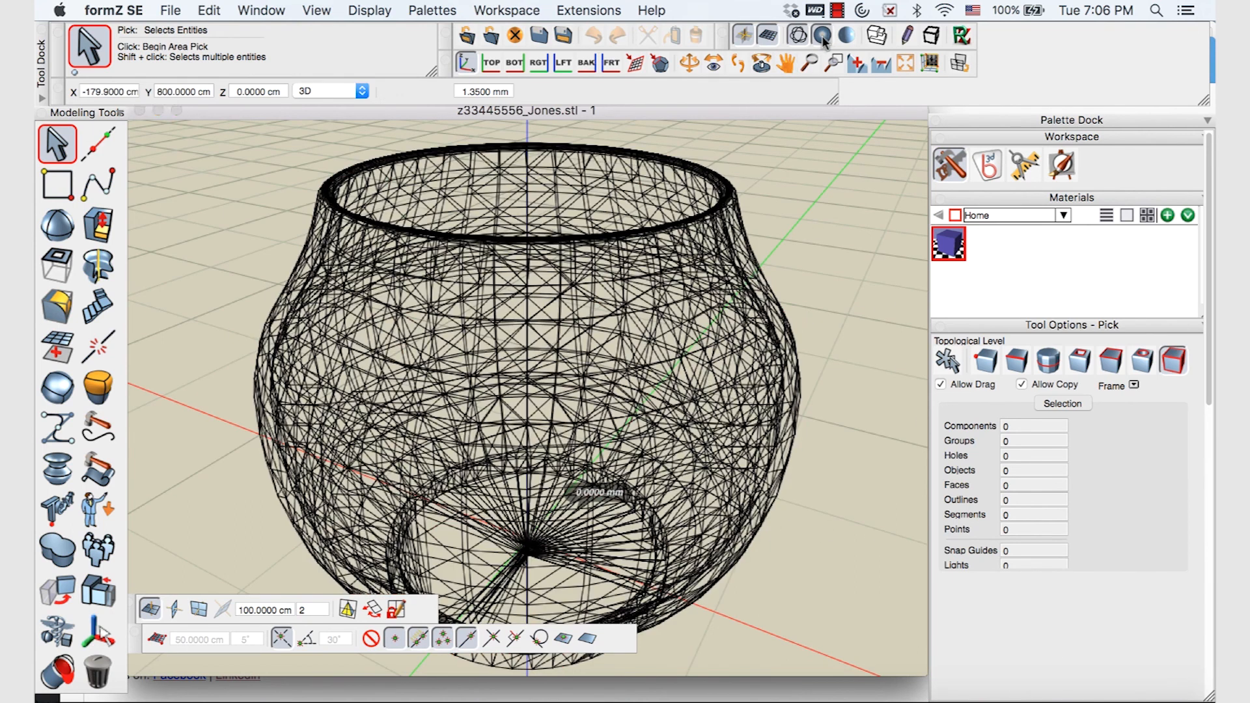
left_click(846, 36)
left_click(798, 35)
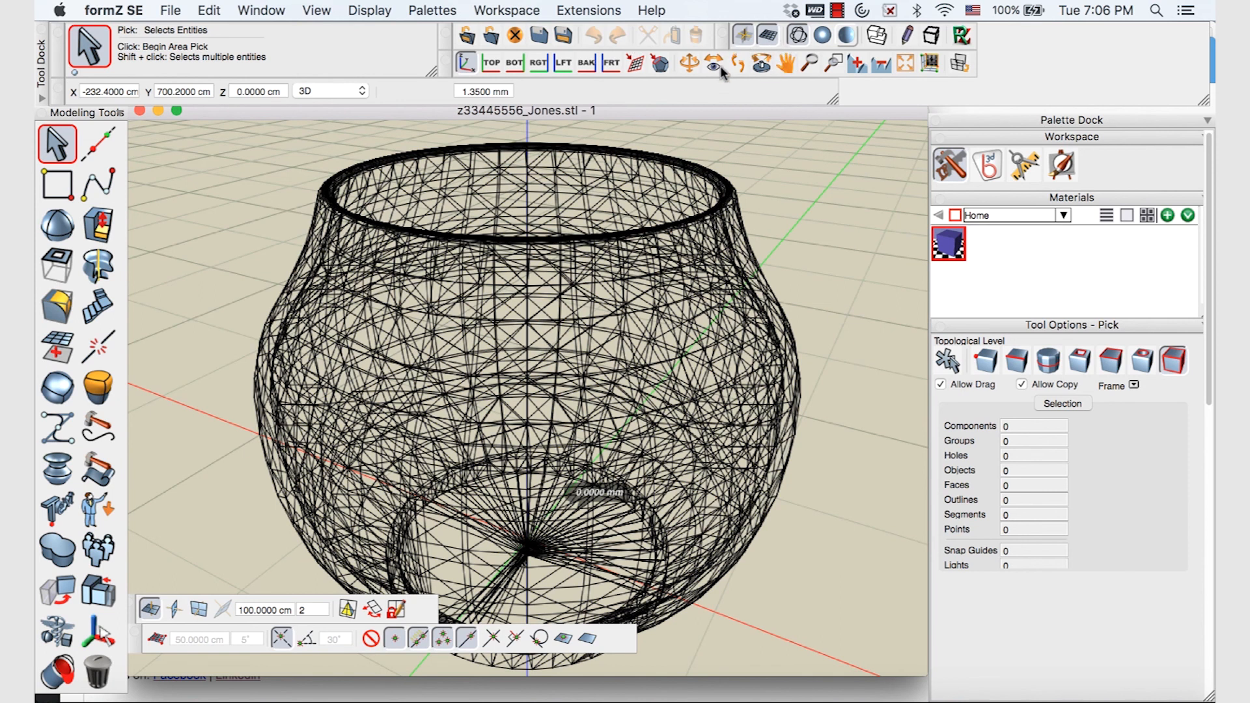
left_click(822, 36)
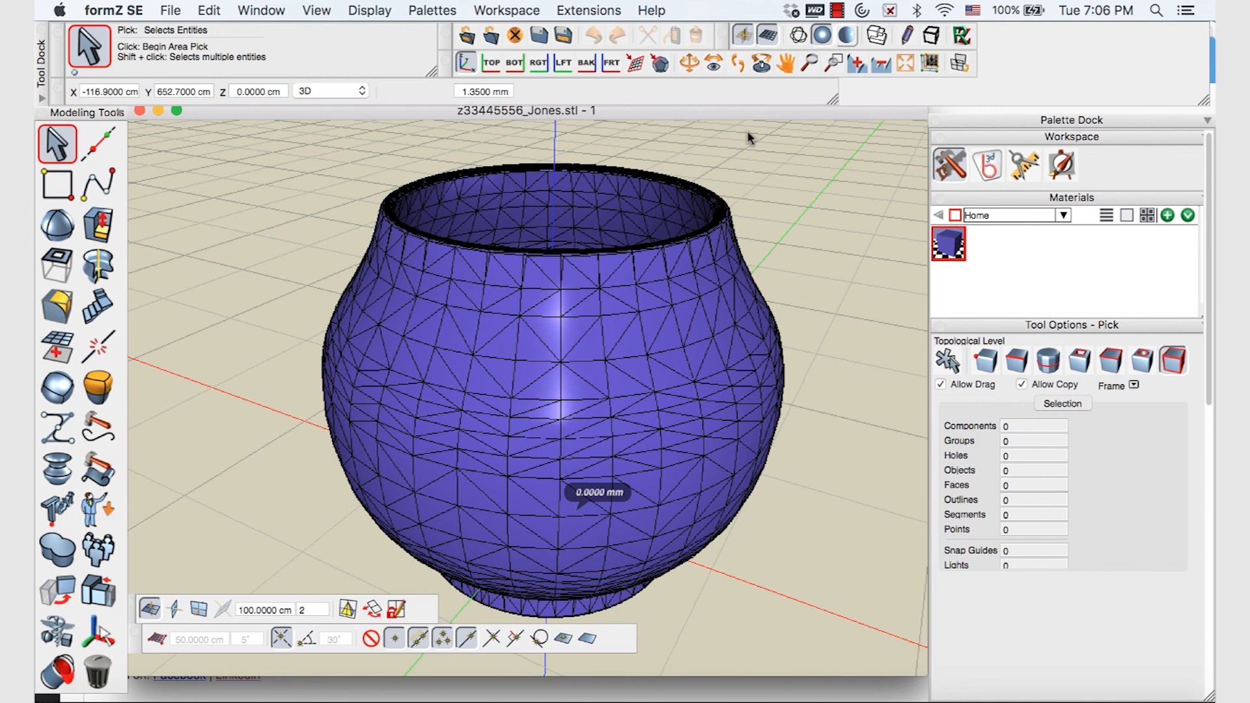
left_click(844, 38)
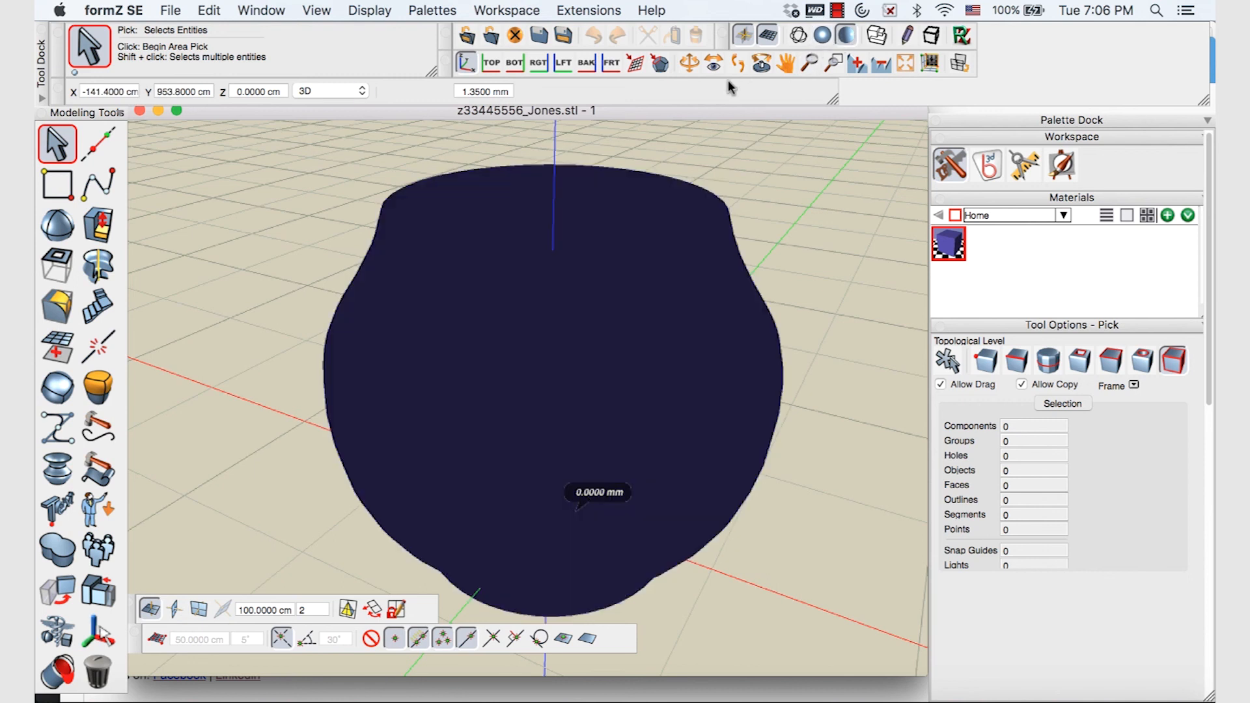
left_click(799, 39)
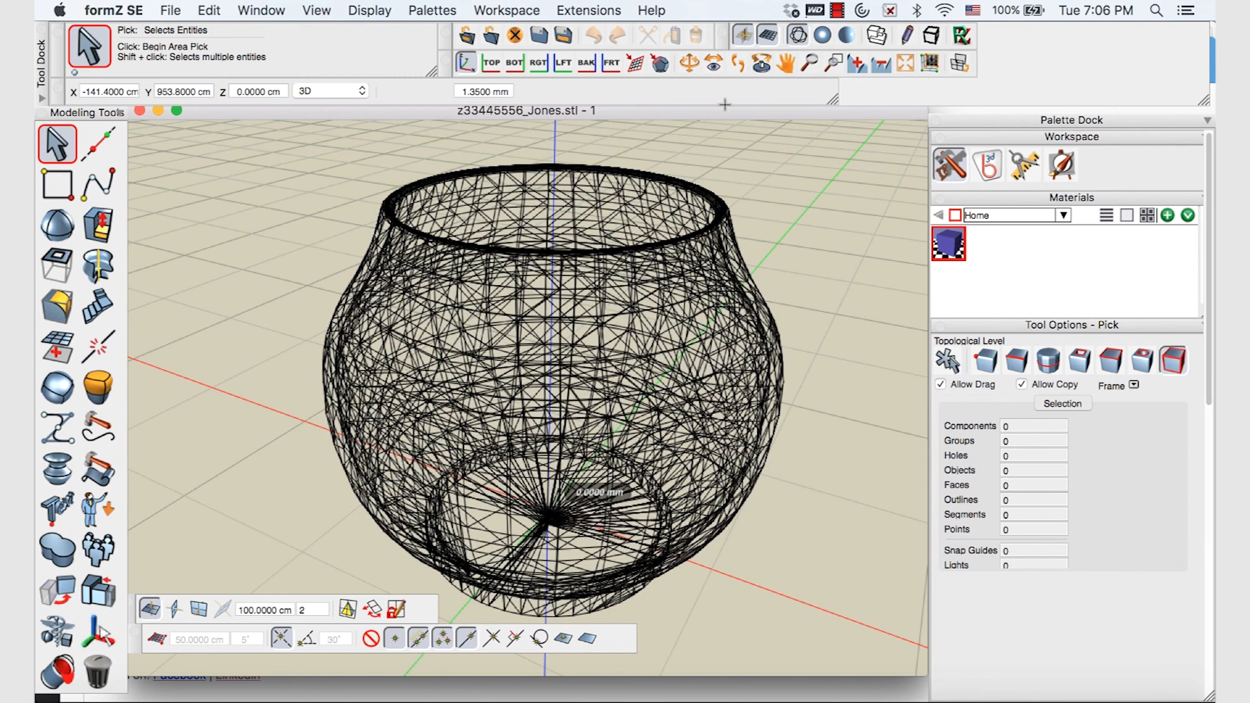
scroll(623, 352, "down", 2)
scroll(626, 349, "up", 2)
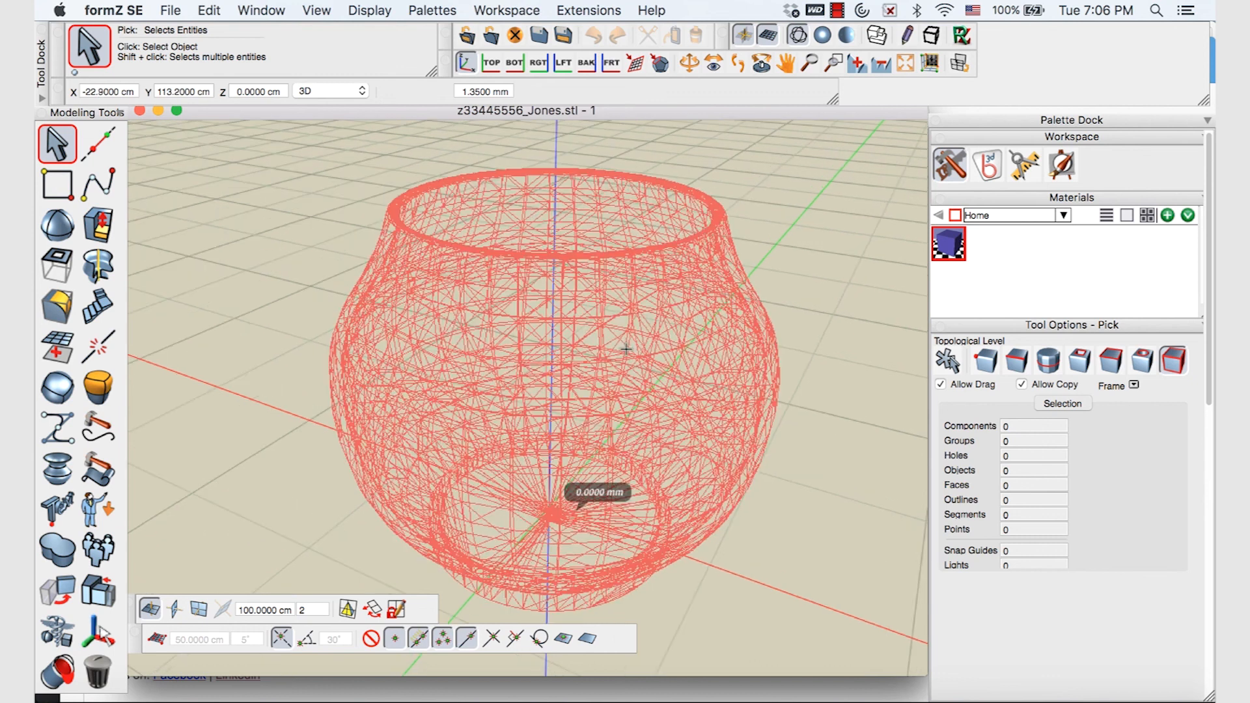
scroll(627, 349, "up", 2)
scroll(626, 349, "down", 2)
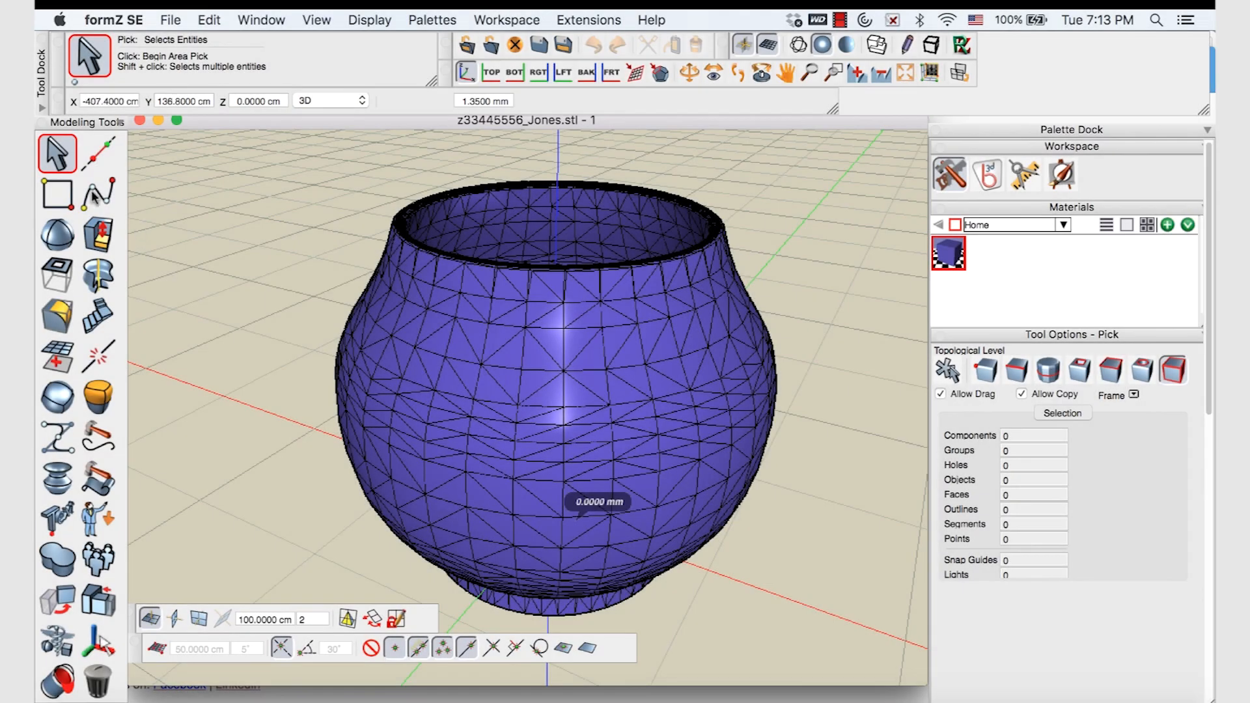
left_click(98, 236)
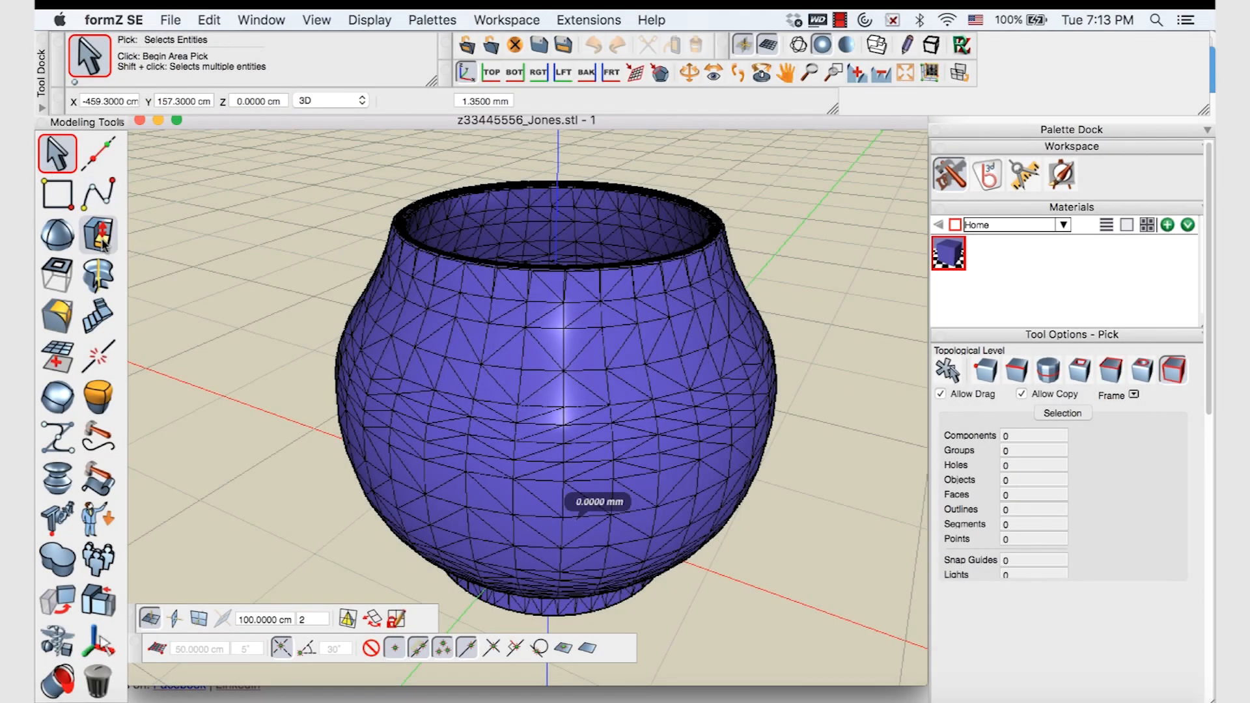
Tear off the Reshape and Modify tool groups as floating palettes beside the pot
left_click_drag(126, 247, 146, 161)
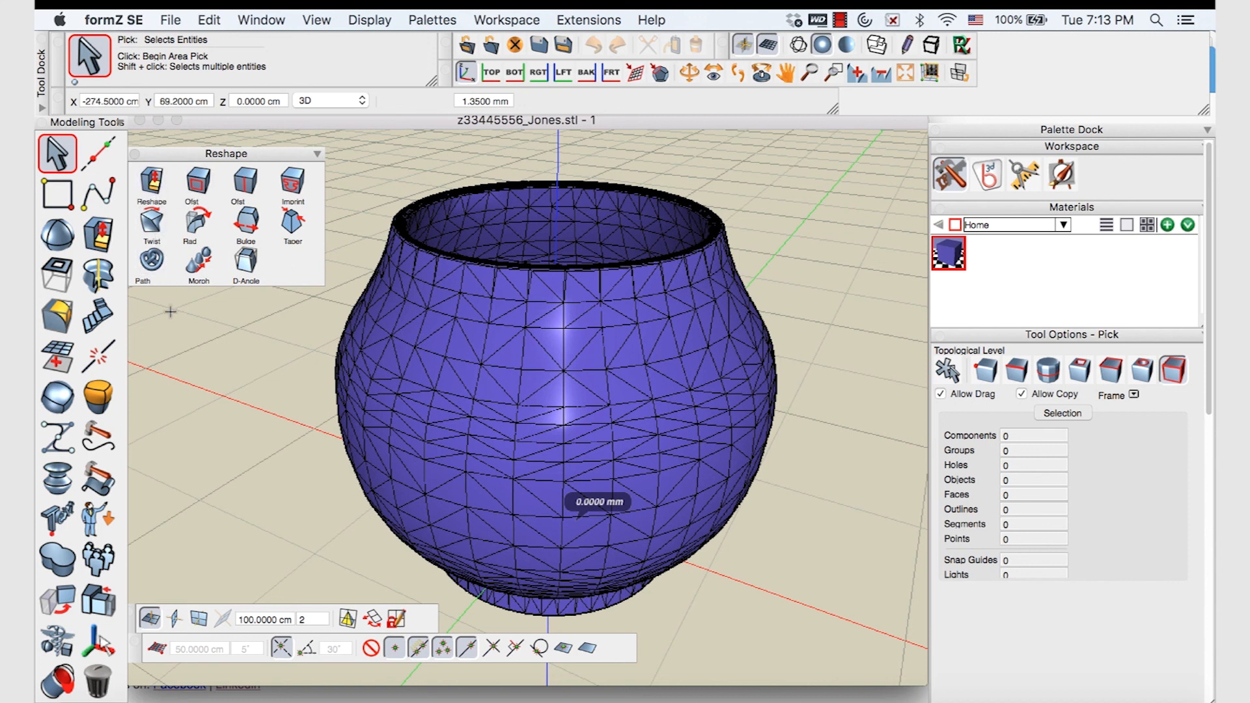
left_click_drag(61, 564, 193, 309)
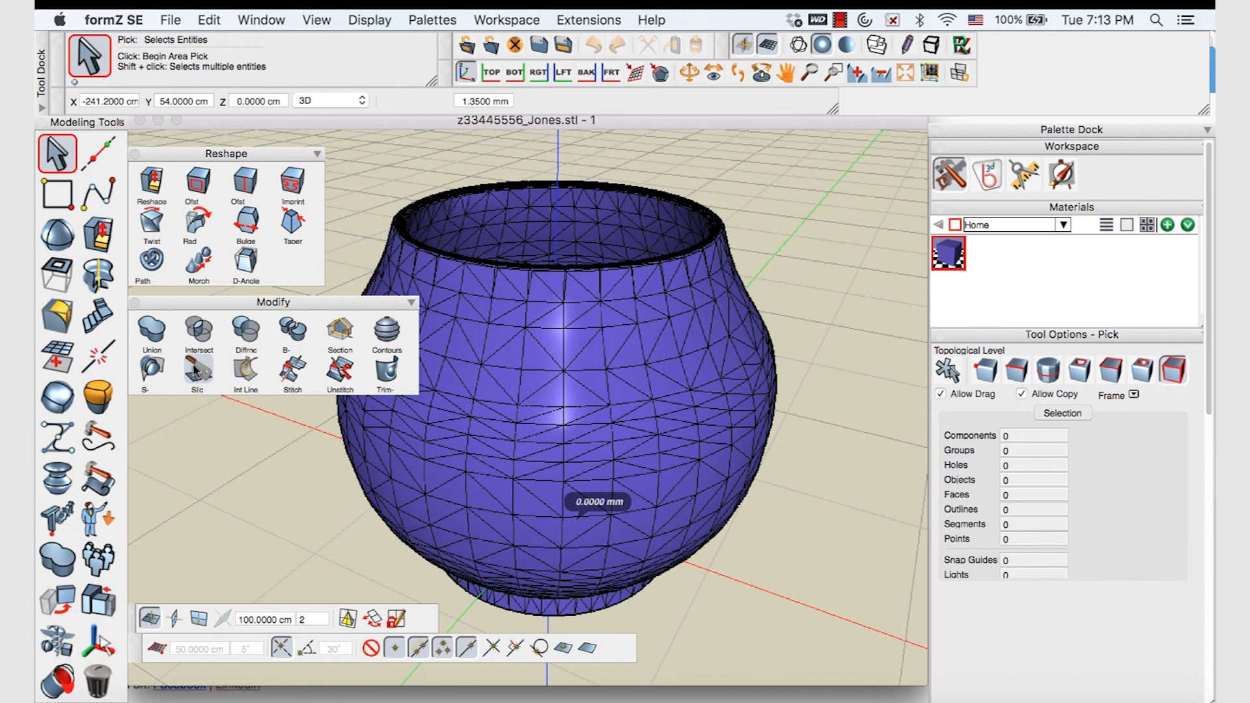
left_click_drag(179, 306, 190, 307)
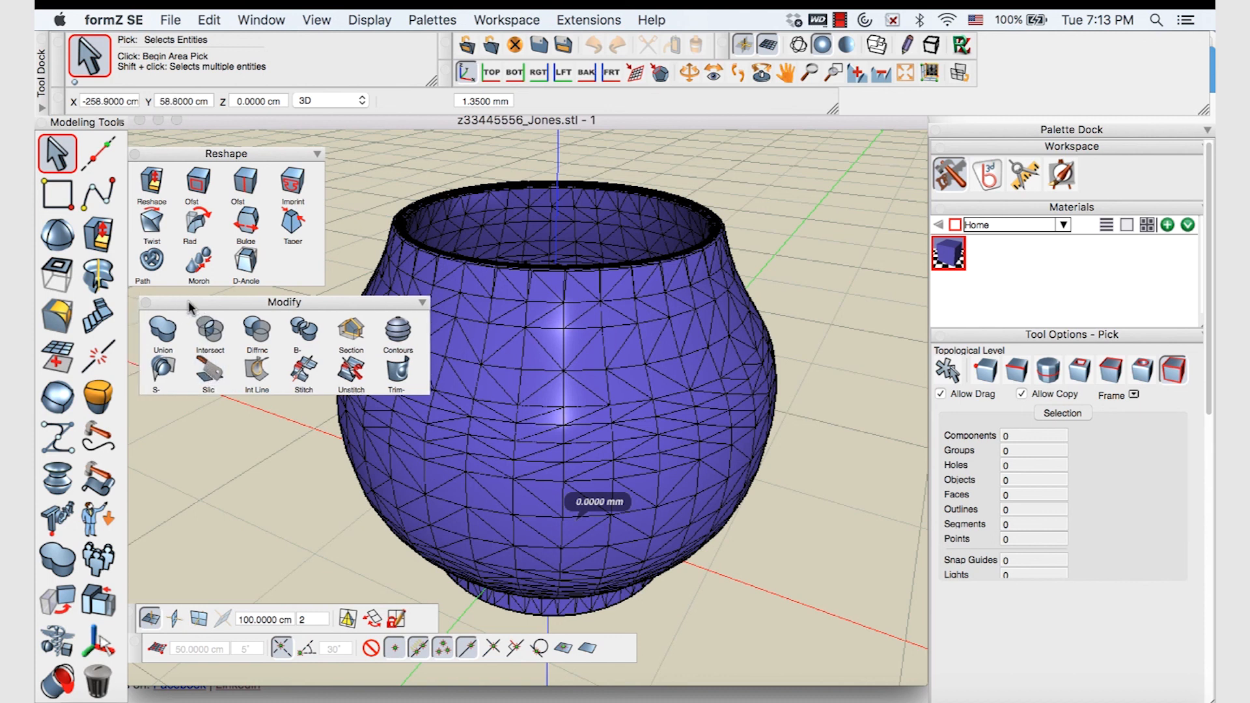